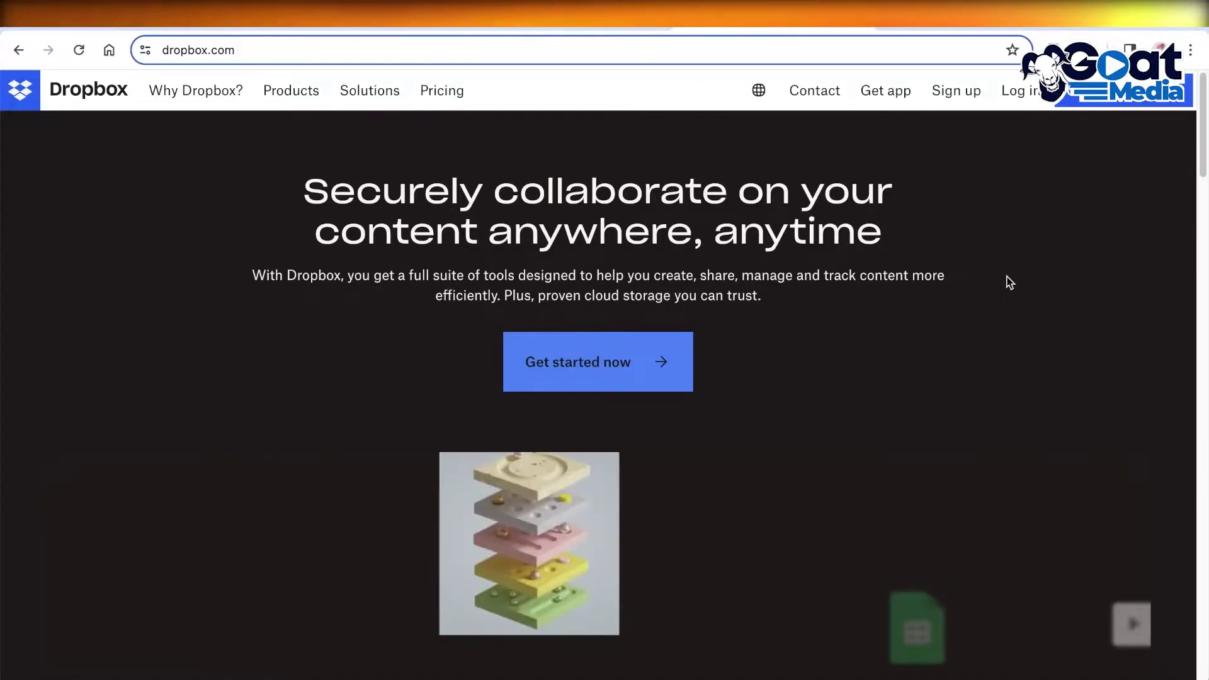
Step: Look through the Dropbox homepage and its overview of what the service can do
{"action": "scroll", "coordinate": [1070, 297], "scroll_direction": "down", "scroll_amount": 3}
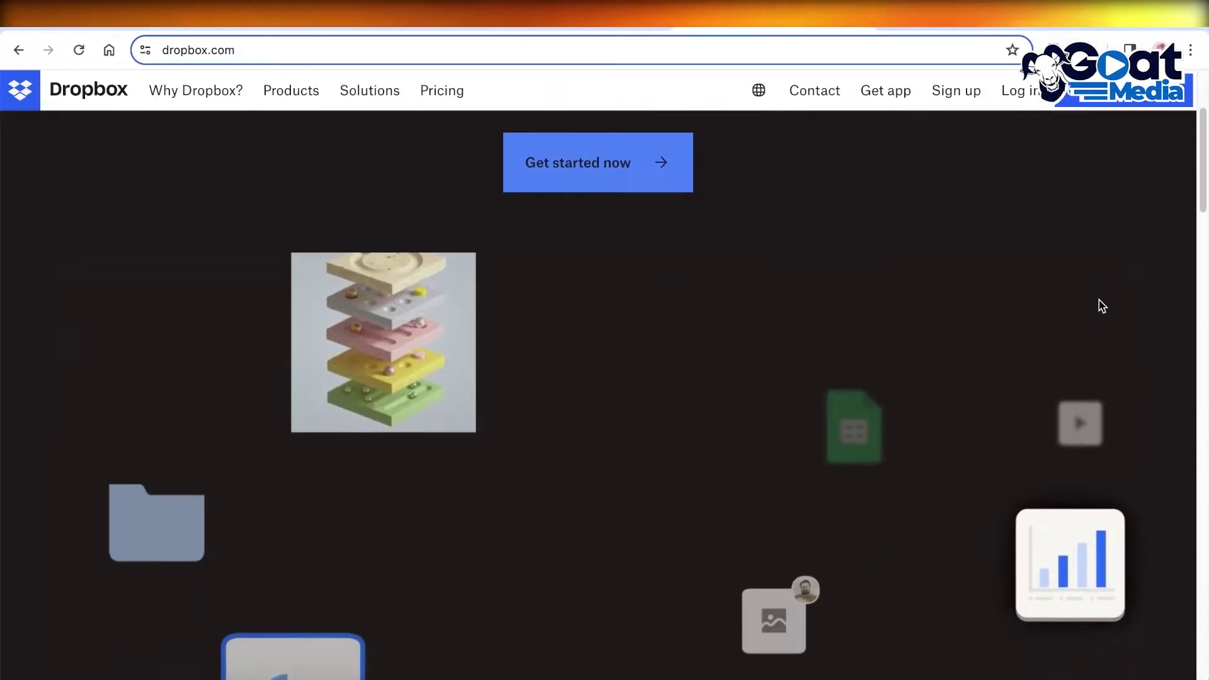
{"action": "scroll", "coordinate": [1083, 284], "scroll_direction": "down", "scroll_amount": 3}
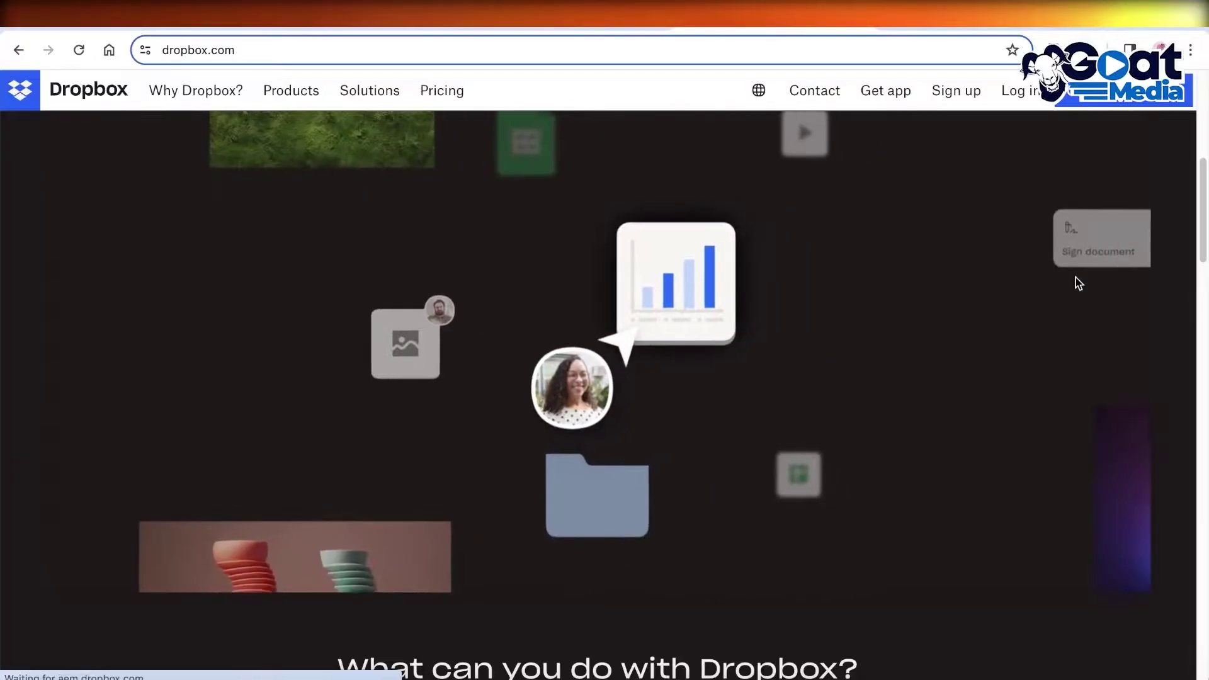
{"action": "scroll", "coordinate": [1010, 322], "scroll_direction": "down", "scroll_amount": 5}
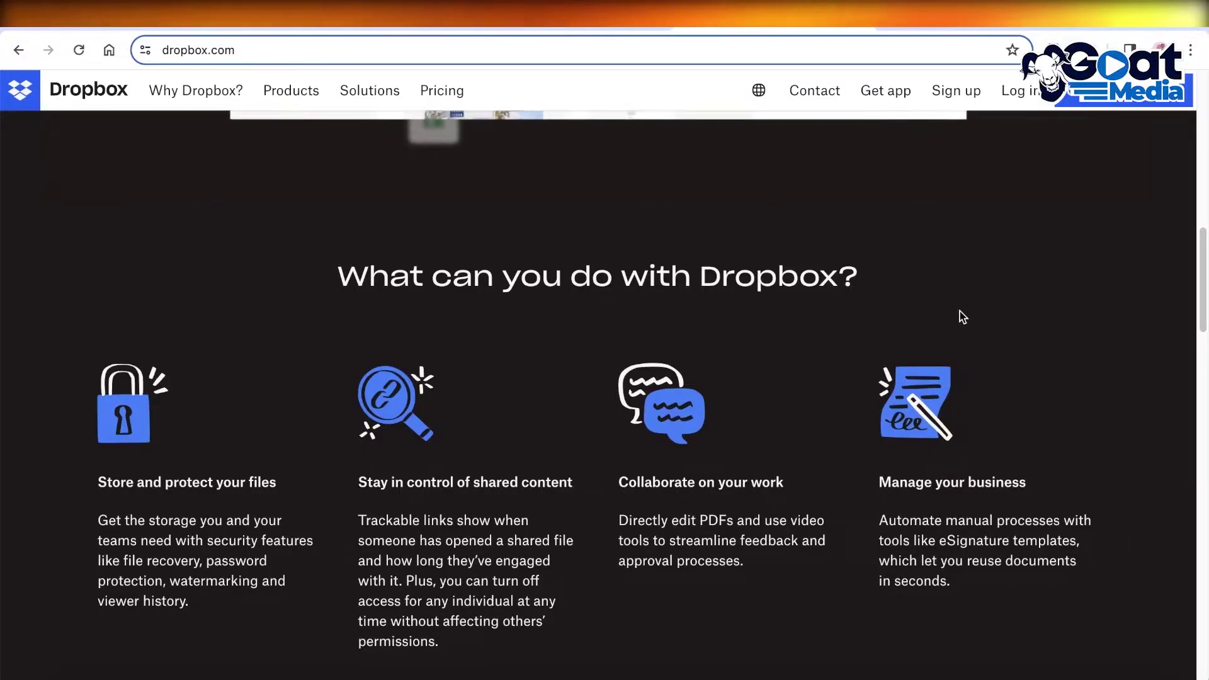
{"action": "scroll", "coordinate": [962, 318], "scroll_direction": "down", "scroll_amount": 3}
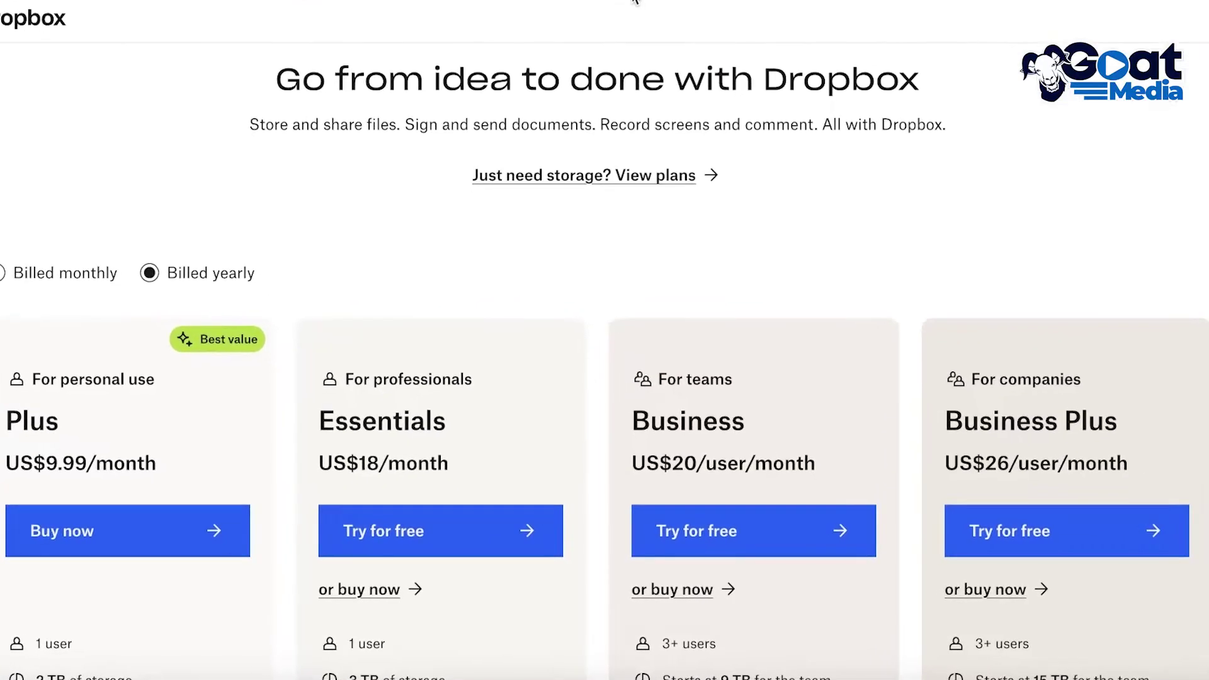
Step: Compare the prices, storage and features of the Plus, Essentials, Business, Business Plus, Basic and Enterprise plans
{"action": "scroll", "coordinate": [654, 28], "scroll_direction": "down", "scroll_amount": 15}
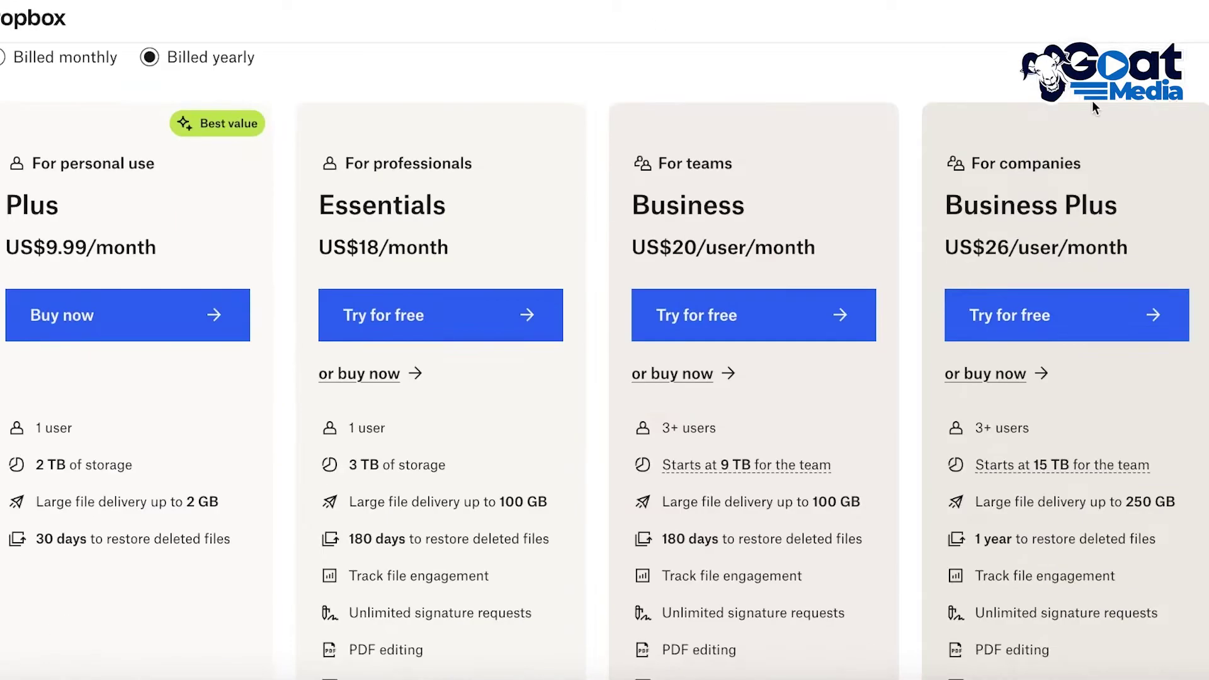
{"action": "scroll", "coordinate": [749, 200], "scroll_direction": "down", "scroll_amount": 4}
{"action": "scroll", "coordinate": [730, 189], "scroll_direction": "up", "scroll_amount": 5}
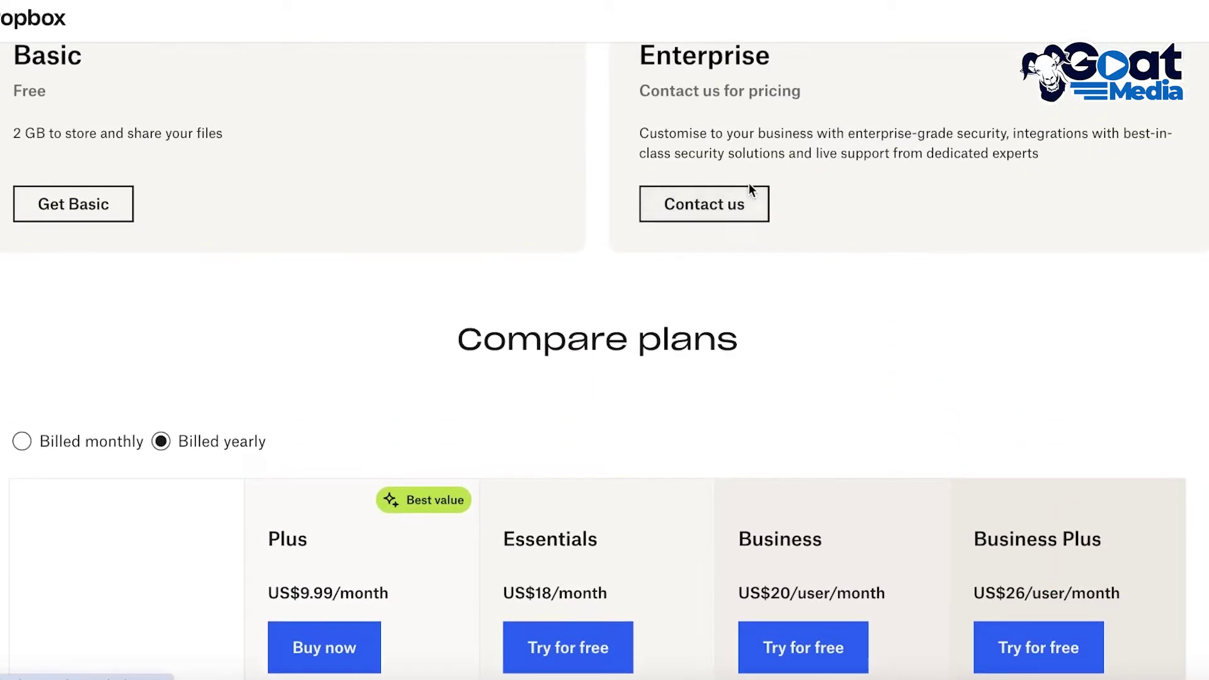
{"action": "scroll", "coordinate": [555, 203], "scroll_direction": "up", "scroll_amount": 2}
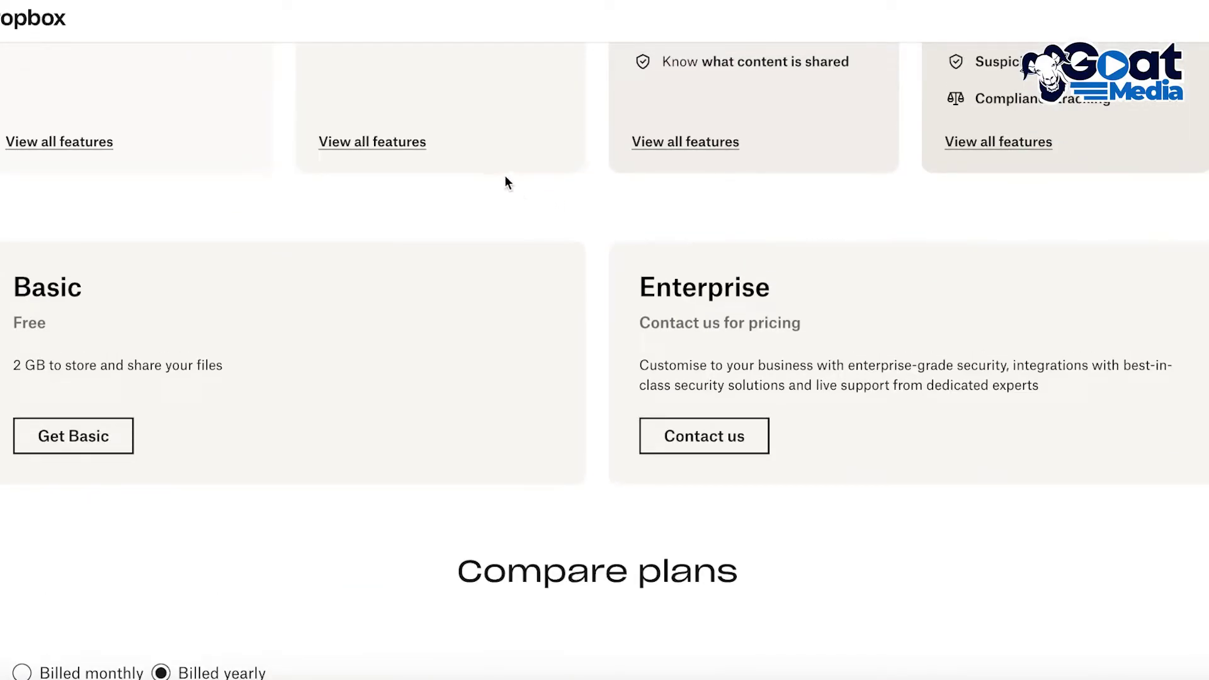
{"action": "scroll", "coordinate": [574, 273], "scroll_direction": "up", "scroll_amount": 12}
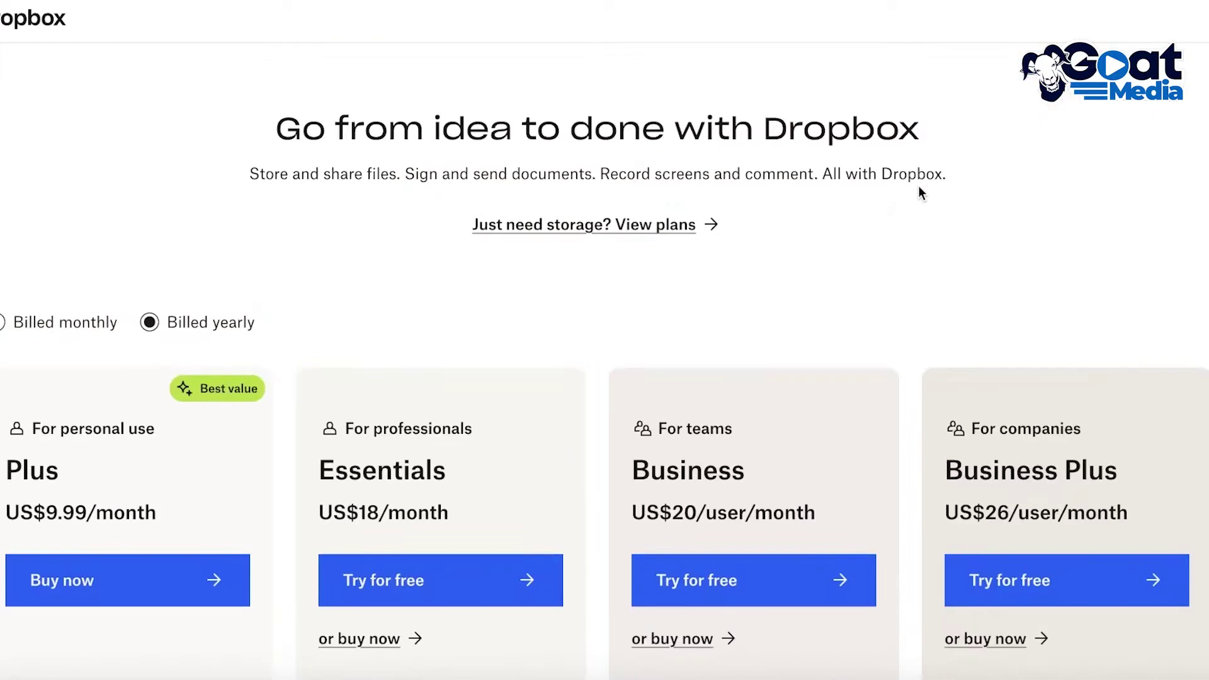
{"action": "scroll", "coordinate": [978, 182], "scroll_direction": "down", "scroll_amount": 2}
{"action": "scroll", "coordinate": [1034, 188], "scroll_direction": "down", "scroll_amount": 5}
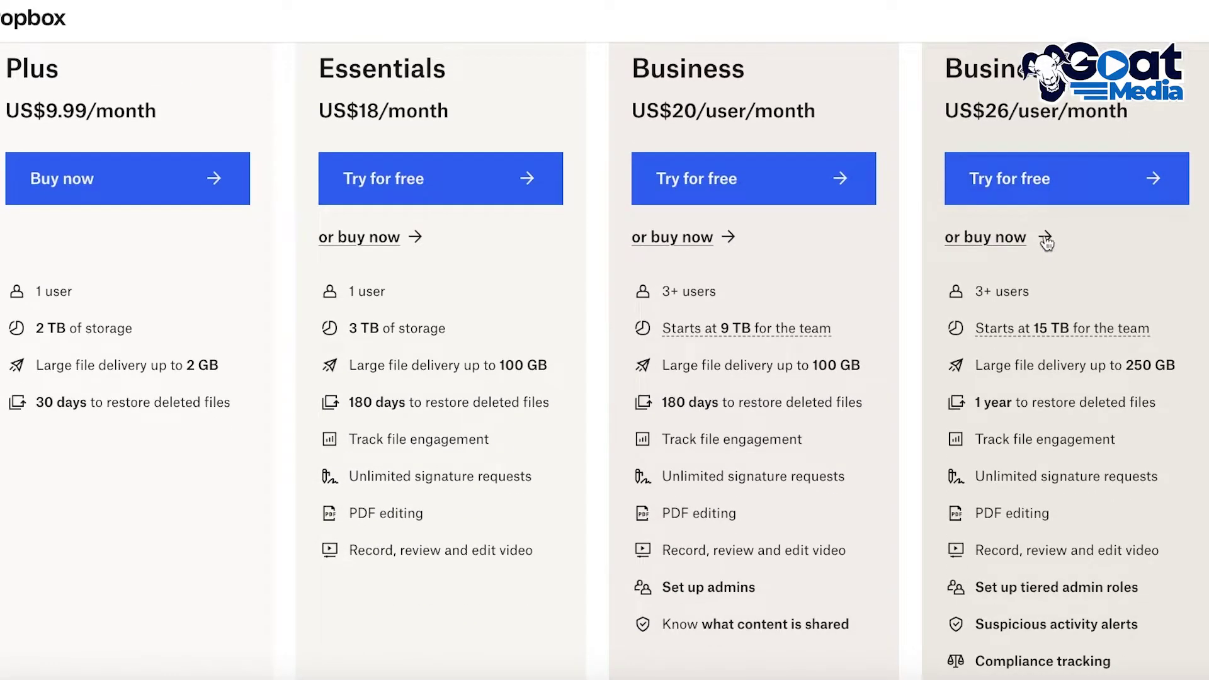
{"action": "scroll", "coordinate": [1114, 250], "scroll_direction": "up", "scroll_amount": 1}
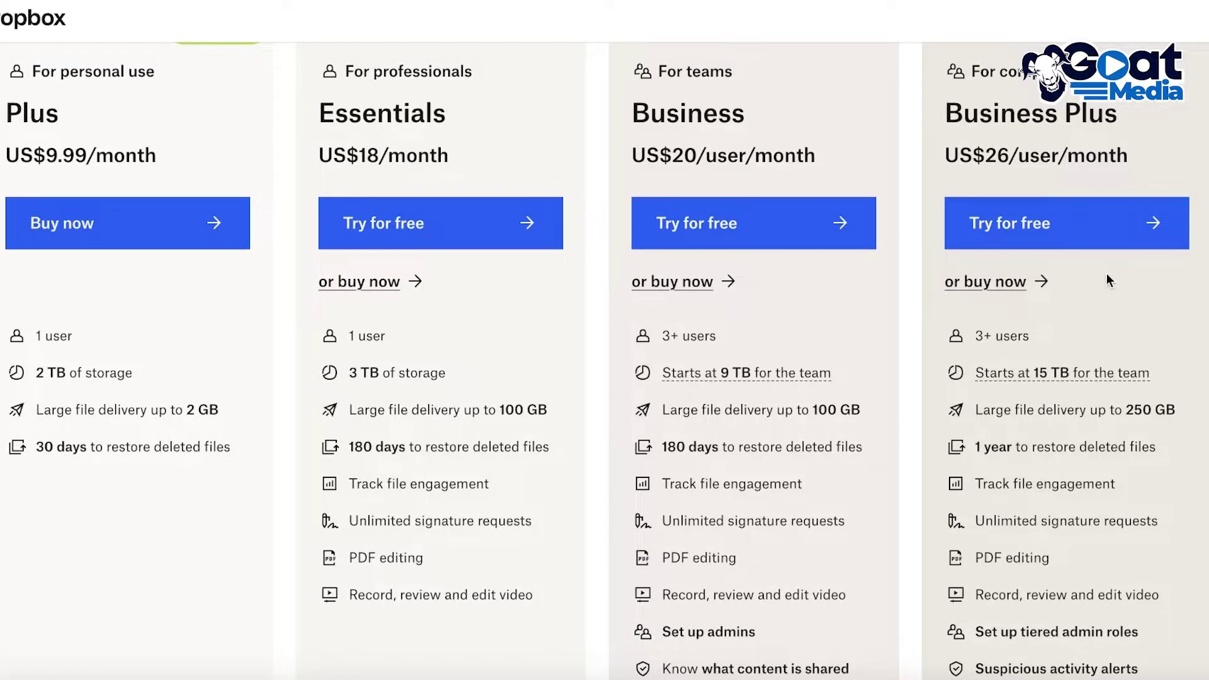
{"action": "scroll", "coordinate": [1132, 218], "scroll_direction": "up", "scroll_amount": 5}
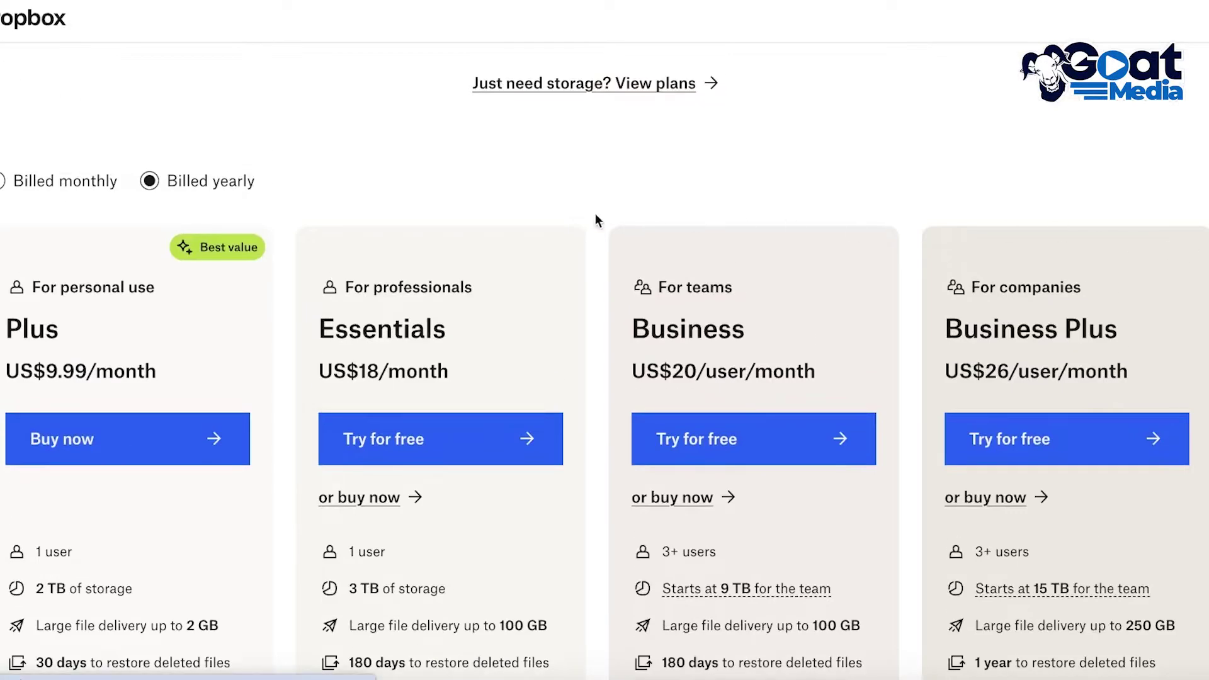
{"action": "scroll", "coordinate": [234, 266], "scroll_direction": "down", "scroll_amount": 2}
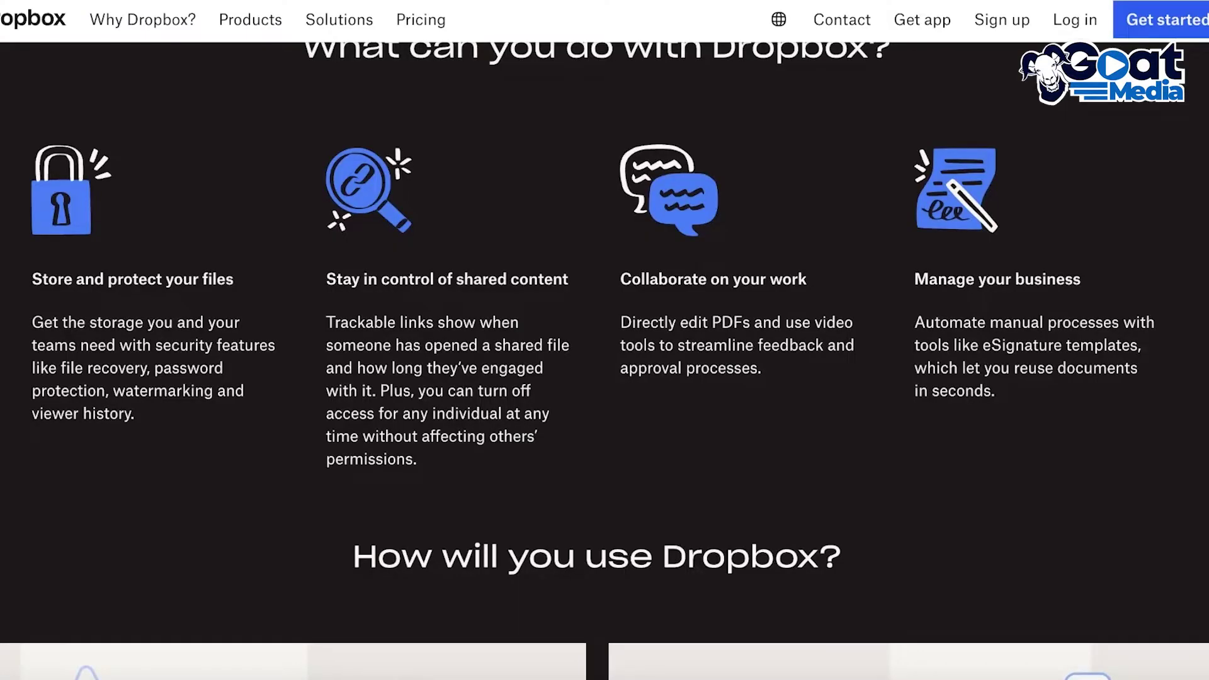
Step: Go from the homepage's main getting-started offer to the plan selection page
{"action": "scroll", "coordinate": [791, 140], "scroll_direction": "up", "scroll_amount": 7}
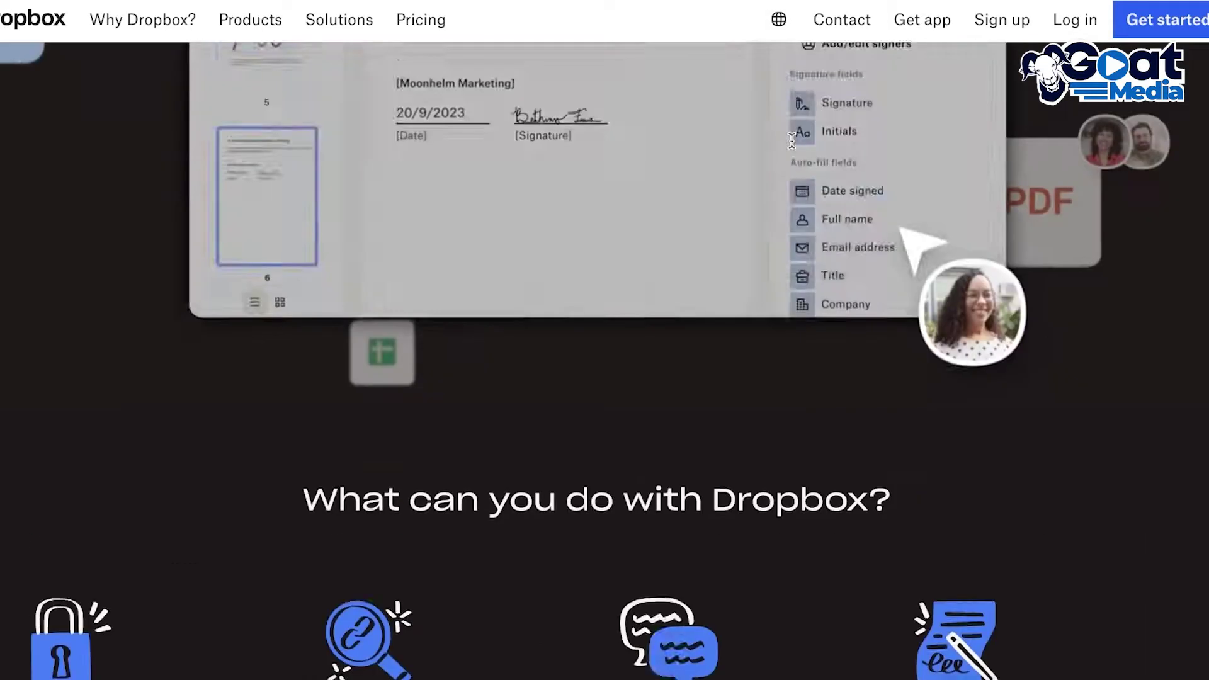
{"action": "scroll", "coordinate": [792, 140], "scroll_direction": "up", "scroll_amount": 8}
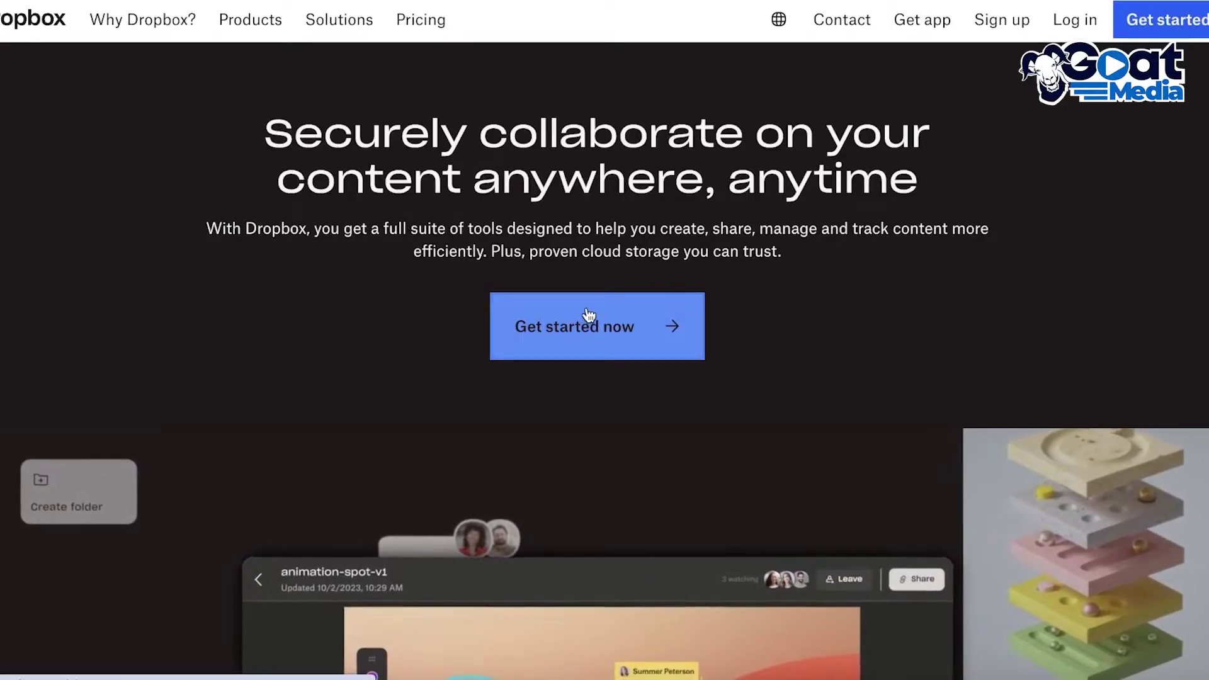
{"action": "left_click", "coordinate": [593, 318]}
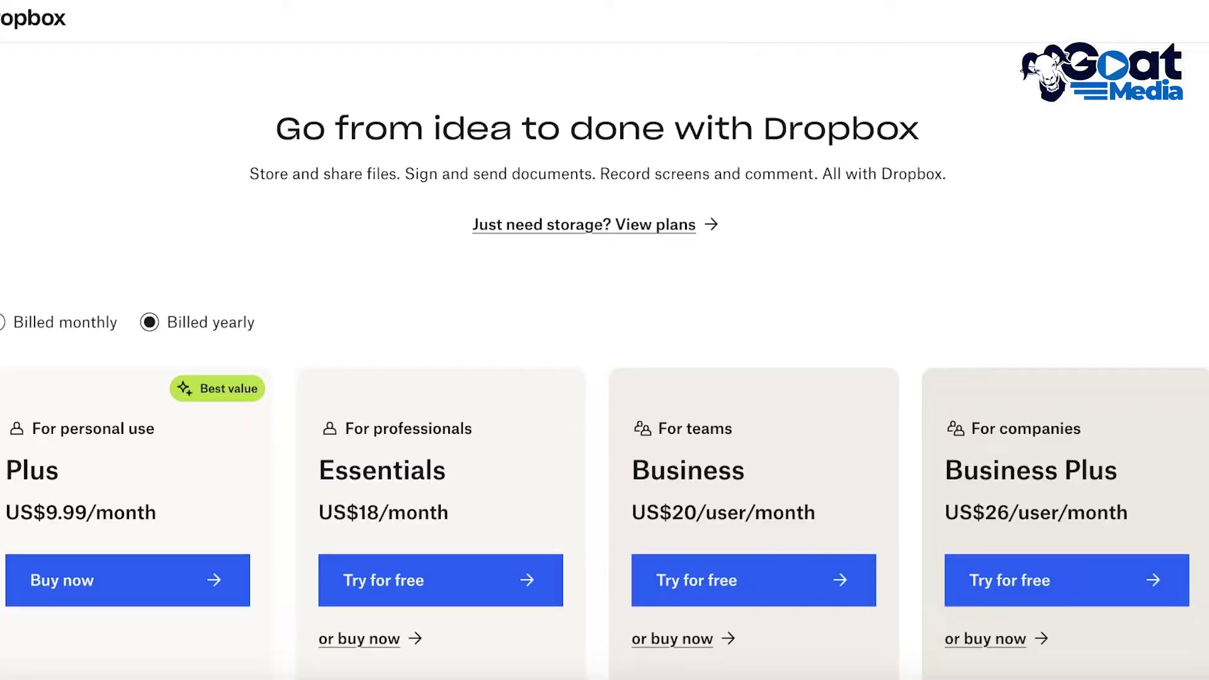
Step: Choose the free Basic plan with 2 GB of storage to reach the sign-up form
{"action": "scroll", "coordinate": [755, 70], "scroll_direction": "down", "scroll_amount": 15}
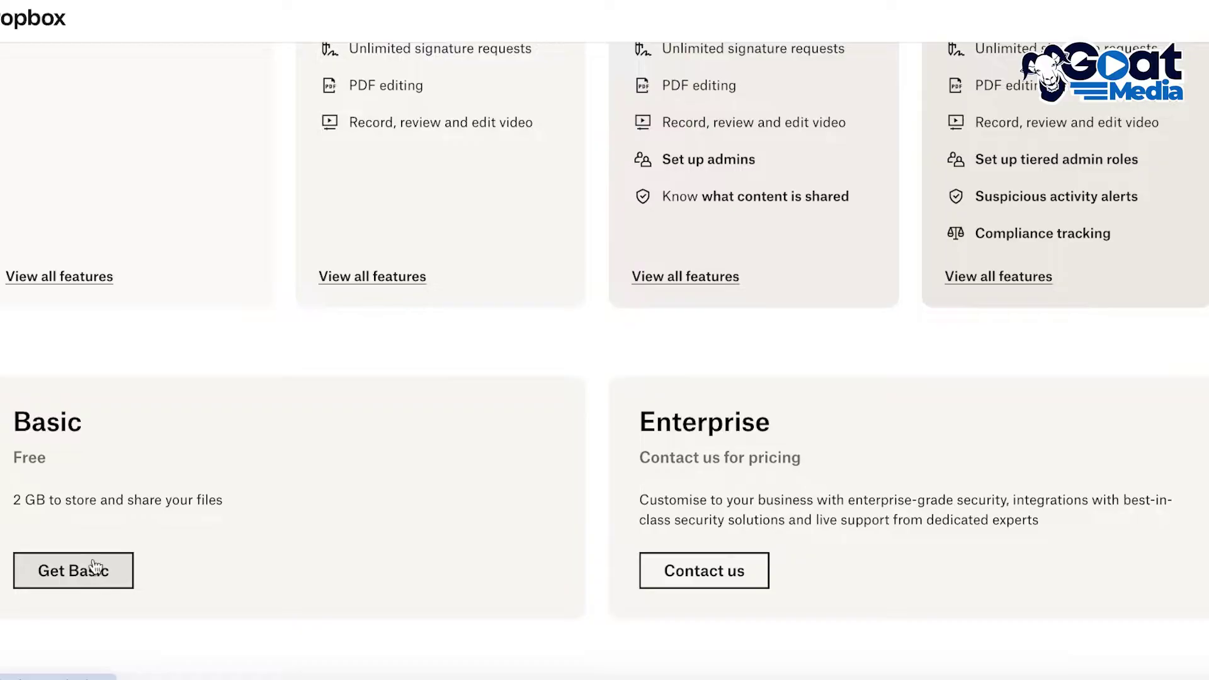
{"action": "scroll", "coordinate": [114, 518], "scroll_direction": "down", "scroll_amount": 1}
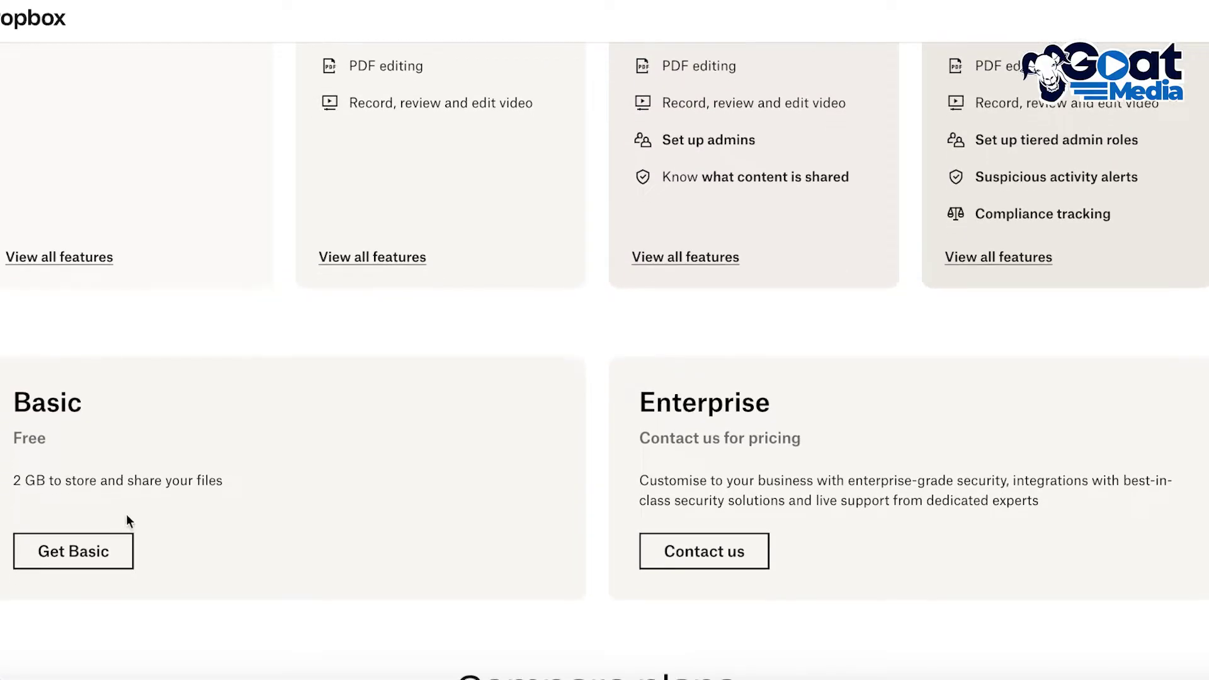
{"action": "scroll", "coordinate": [162, 284], "scroll_direction": "up", "scroll_amount": 10}
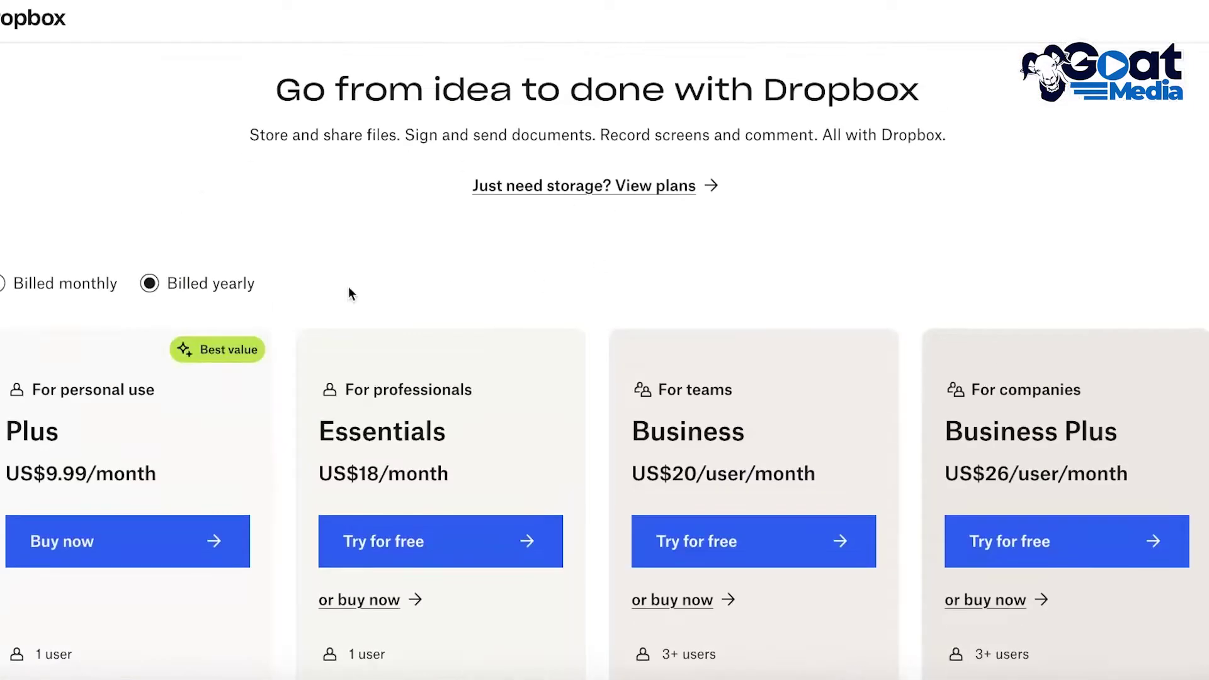
{"action": "scroll", "coordinate": [892, 283], "scroll_direction": "down", "scroll_amount": 2}
{"action": "scroll", "coordinate": [892, 282], "scroll_direction": "down", "scroll_amount": 10}
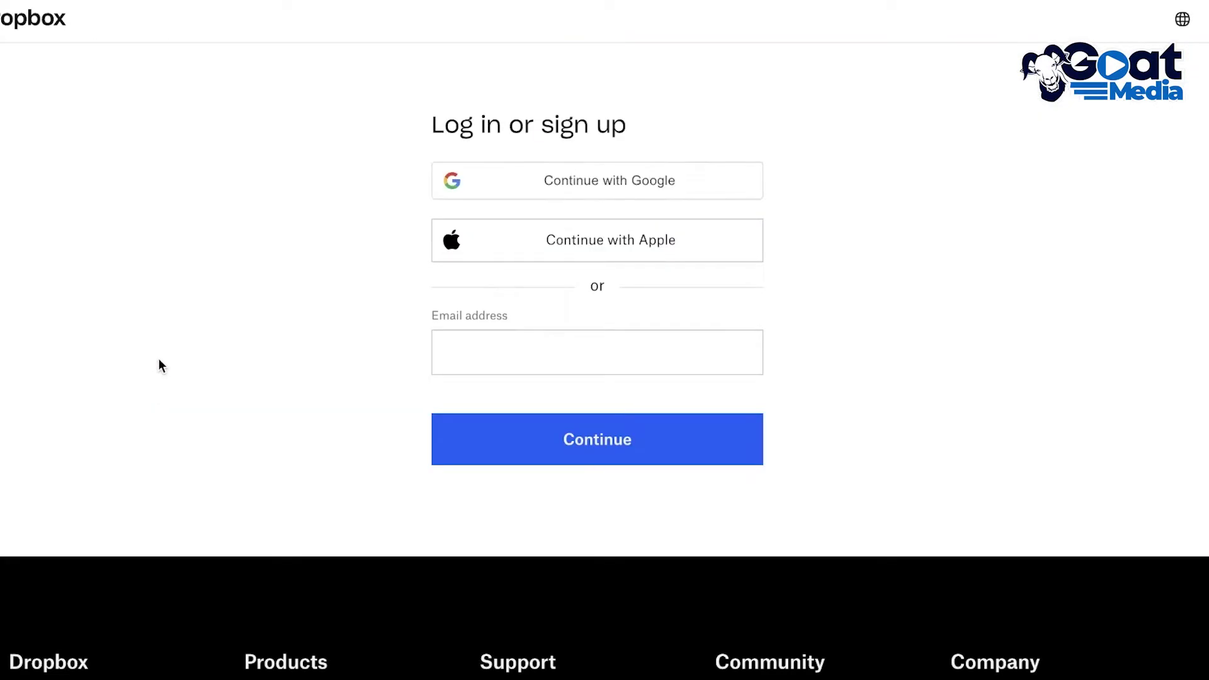
Step: Sign in to Dropbox with the existing Google account instead of entering an email address
{"action": "left_click", "coordinate": [470, 341]}
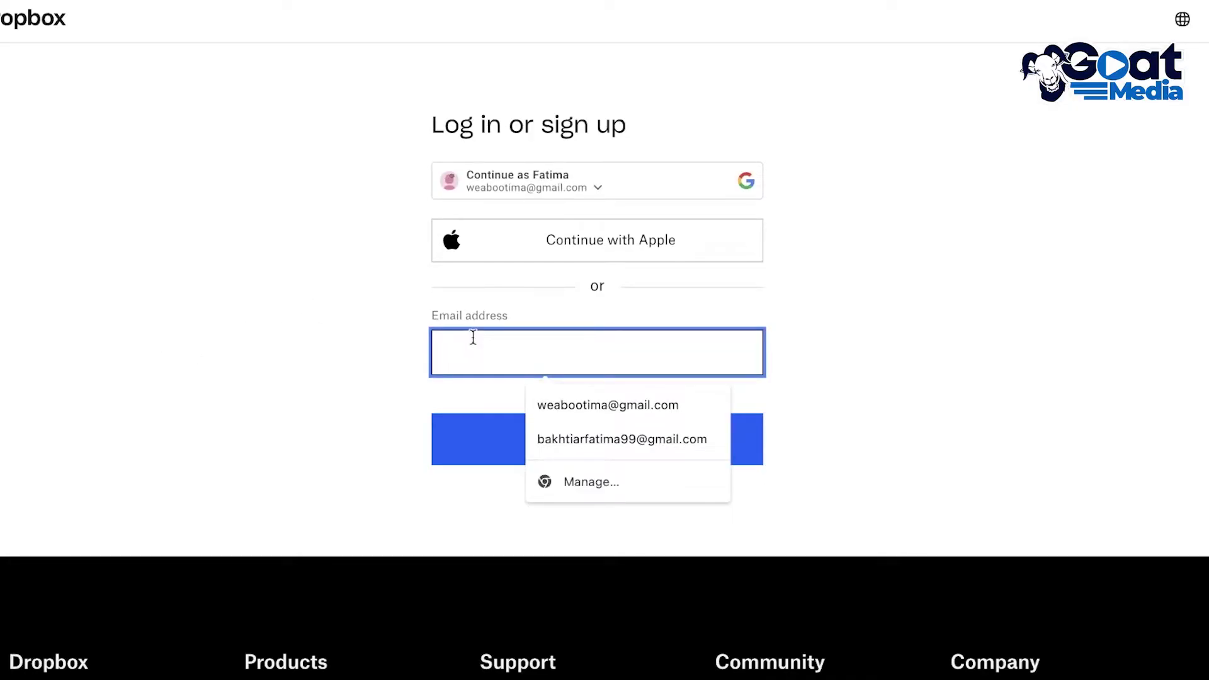
{"action": "left_click", "coordinate": [587, 198]}
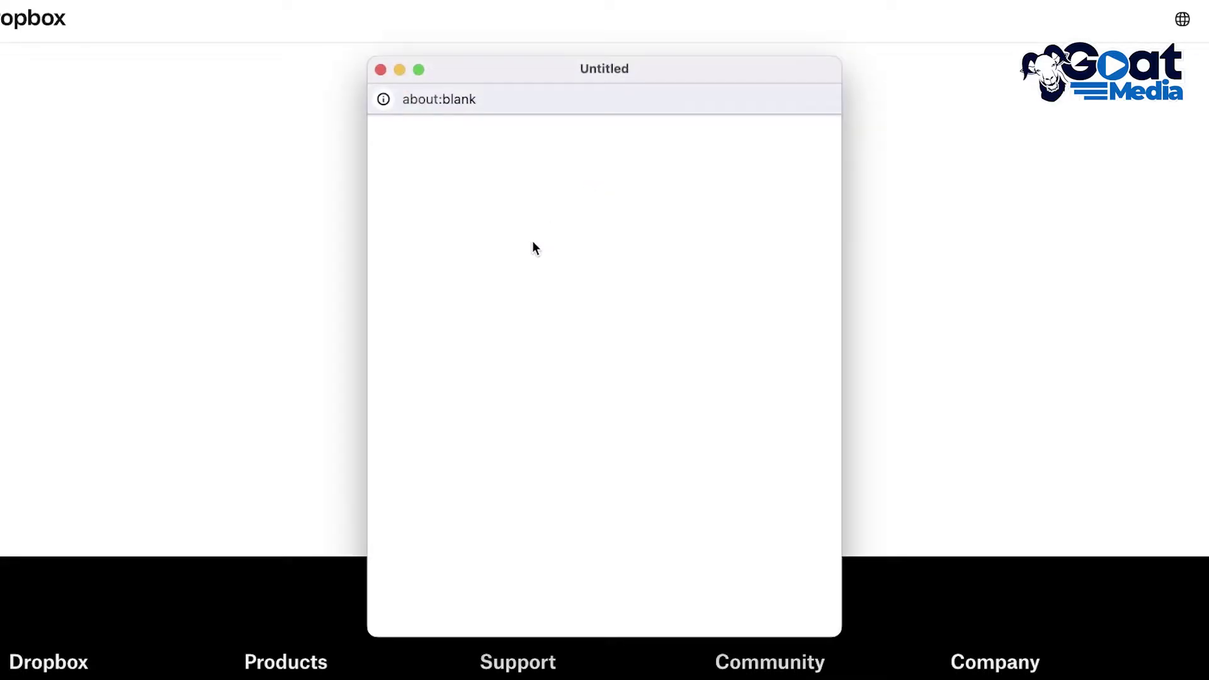
{"action": "left_click", "coordinate": [498, 353]}
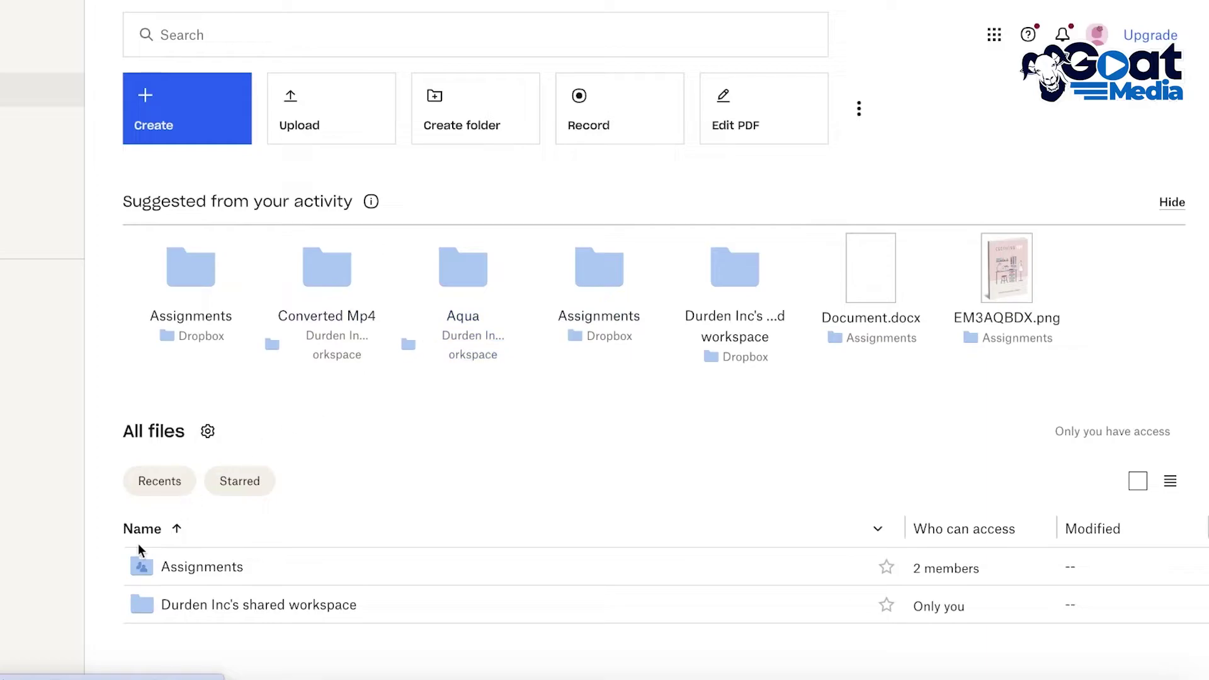
Step: Delete the Assignments and Durden Inc's shared workspace folders together, and hide the activity suggestions
{"action": "left_click", "coordinate": [105, 567]}
{"action": "left_click", "coordinate": [107, 606]}
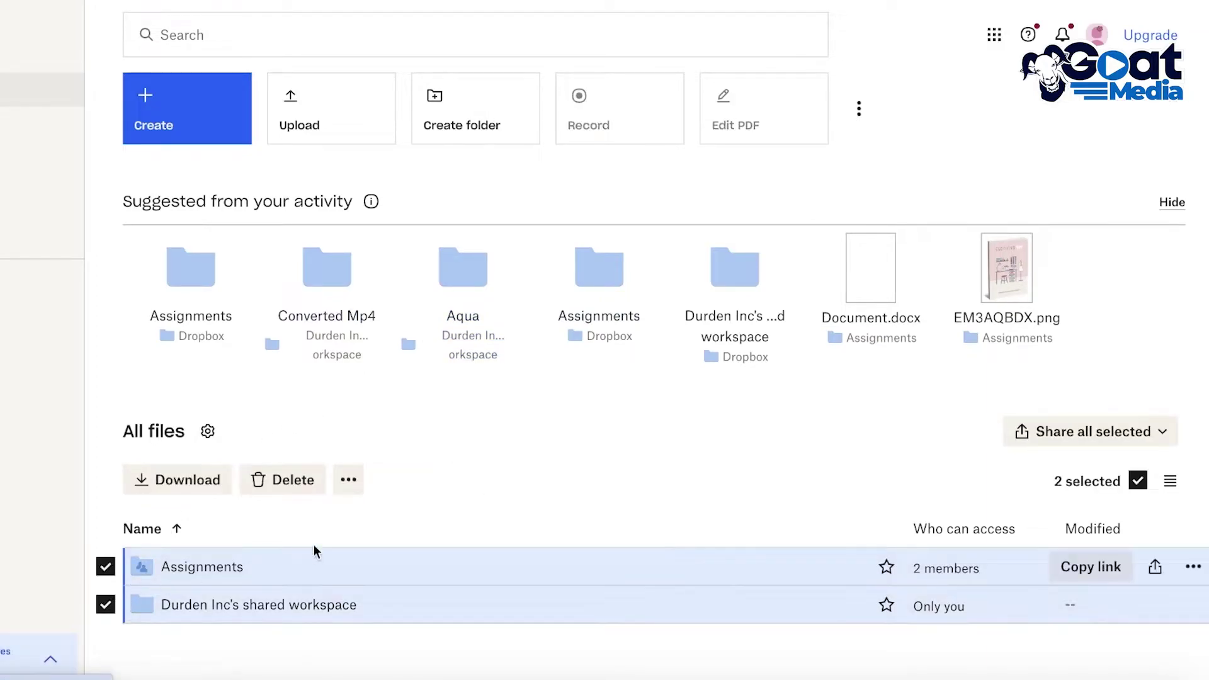
{"action": "left_click", "coordinate": [290, 476]}
{"action": "left_click", "coordinate": [752, 397]}
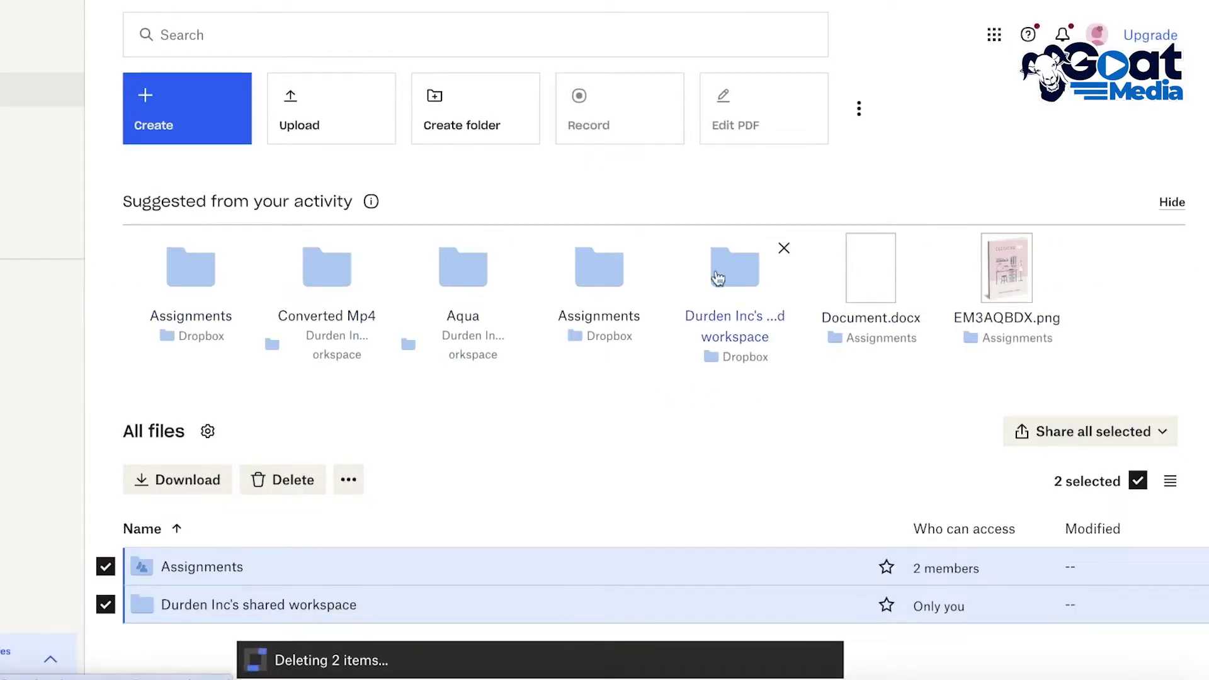
{"action": "left_click", "coordinate": [1171, 202]}
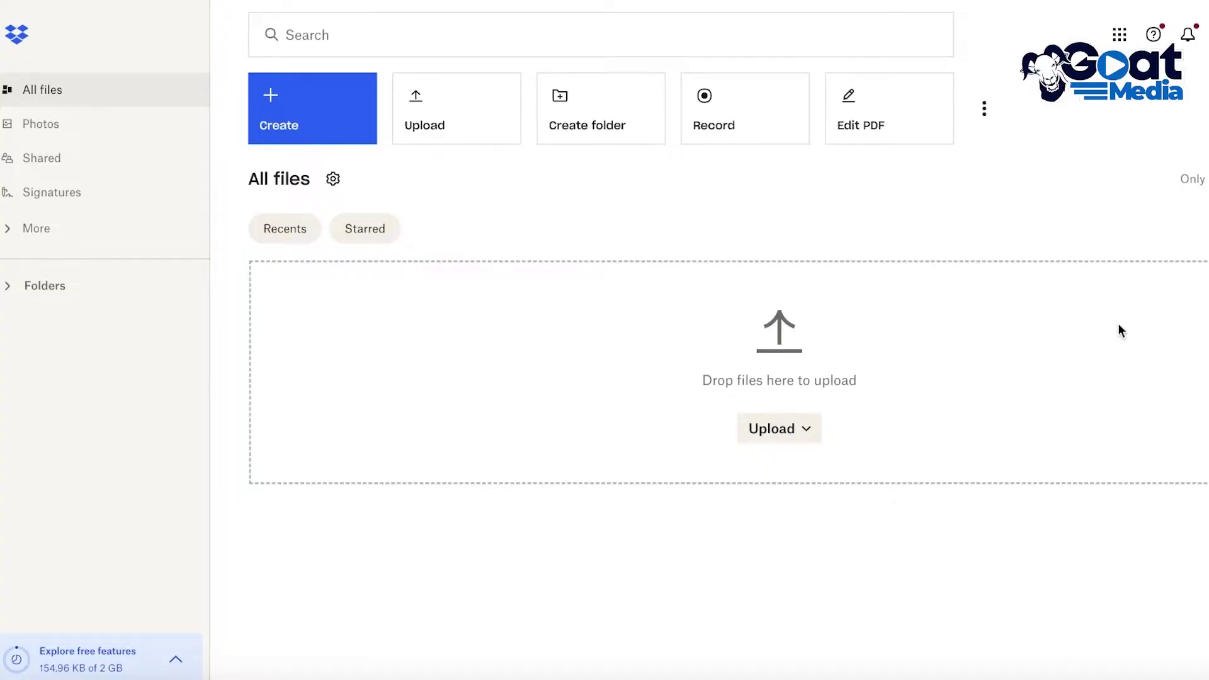
Step: Look through the Photos, Shared, Signatures and File requests sections, and expand the additional sections and the folder list
{"action": "left_click", "coordinate": [43, 230]}
{"action": "left_click", "coordinate": [85, 144]}
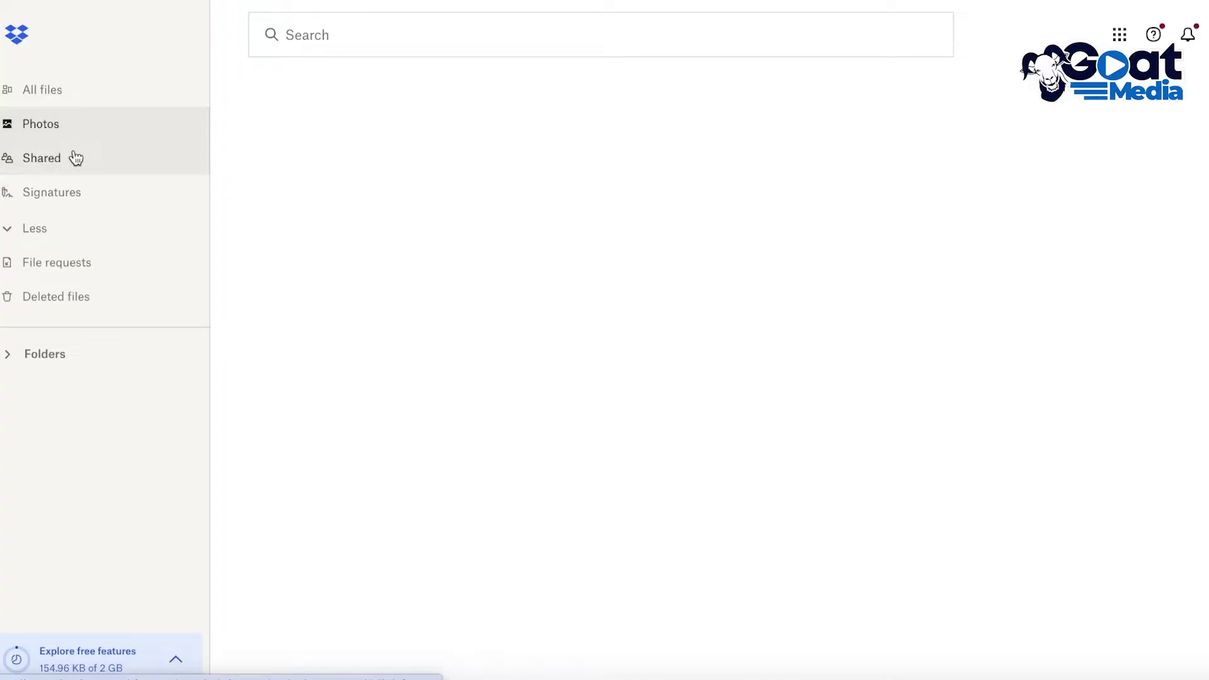
{"action": "left_click", "coordinate": [75, 157]}
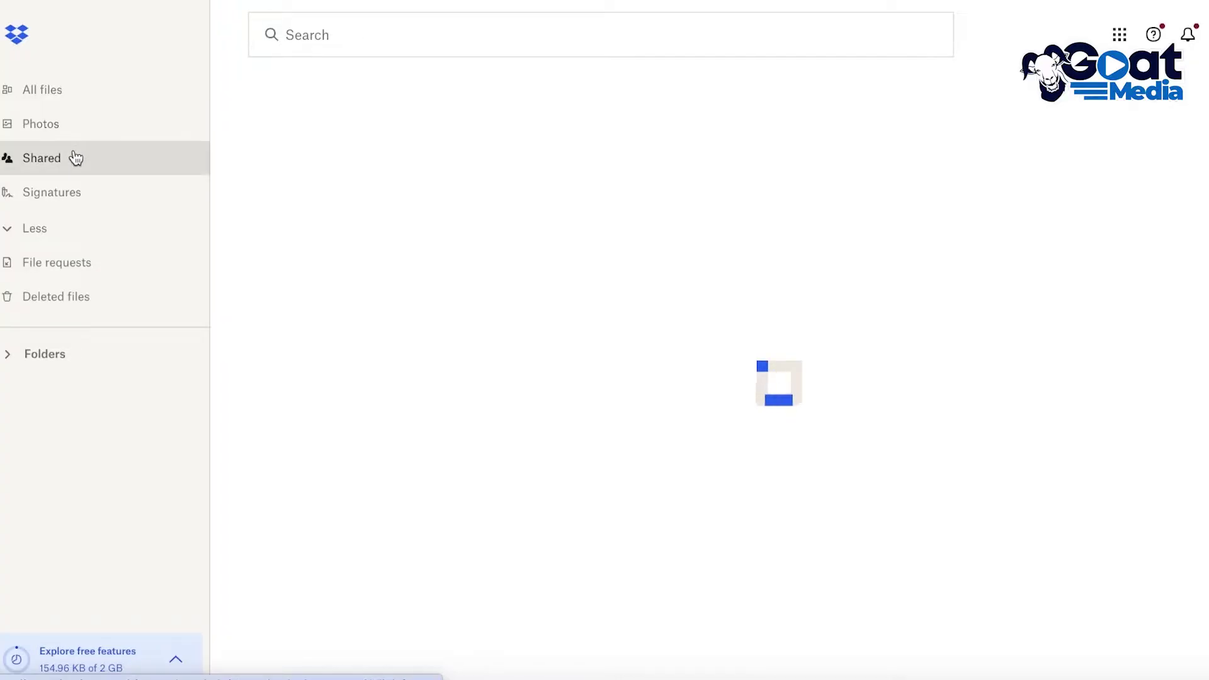
{"action": "left_click", "coordinate": [71, 194]}
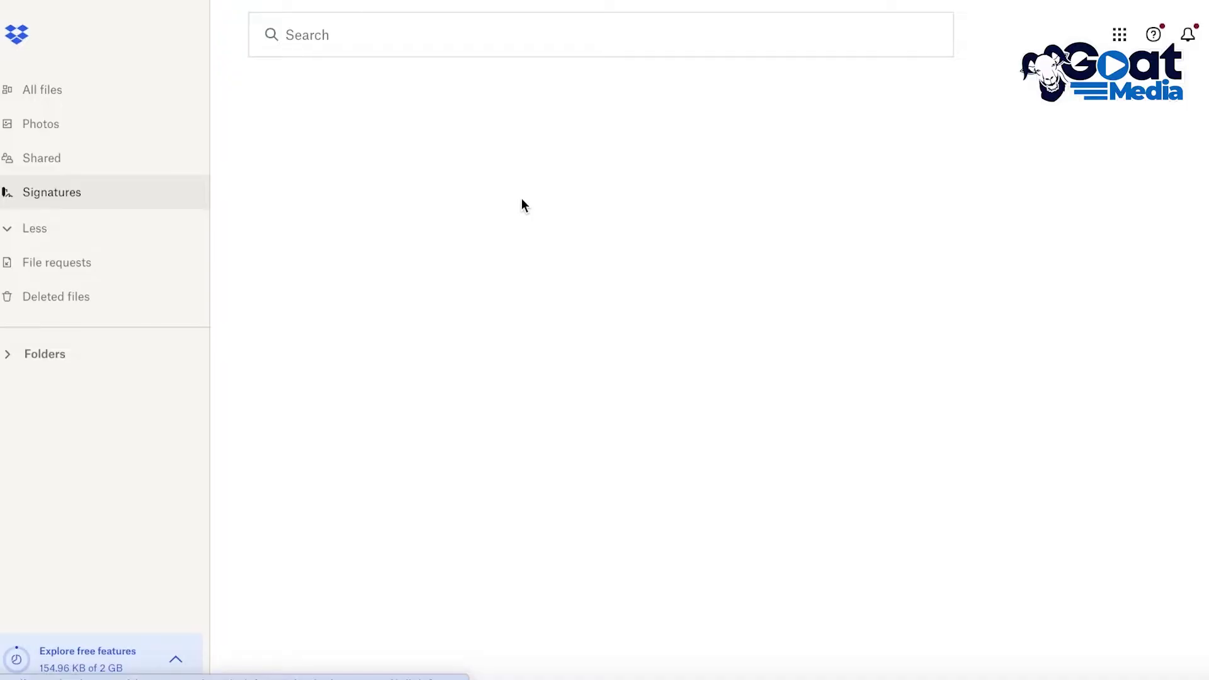
{"action": "left_click", "coordinate": [112, 274]}
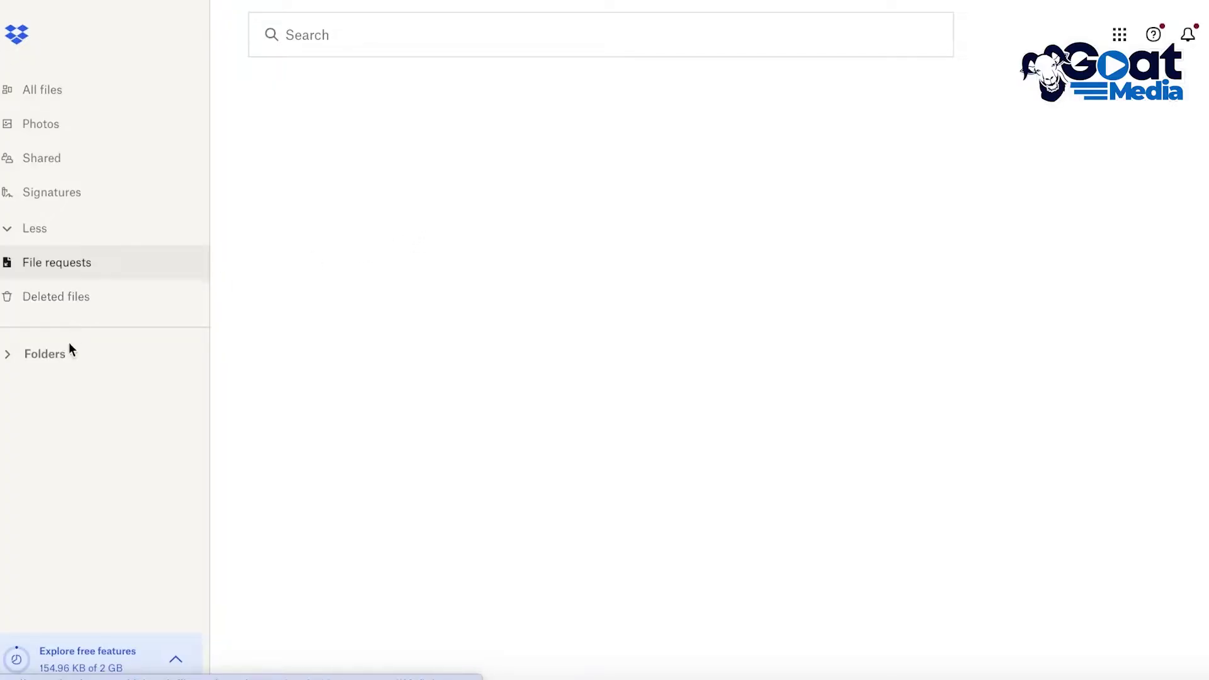
{"action": "left_click", "coordinate": [53, 351]}
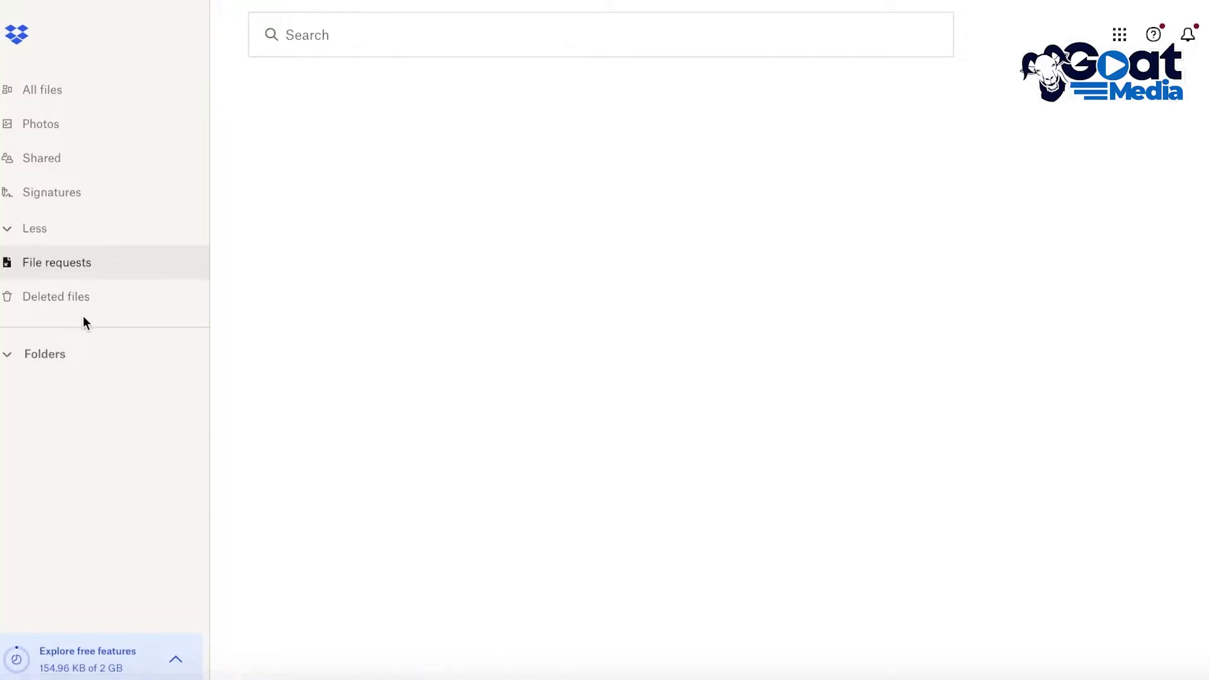
Step: Return to All files and view the account options, including settings, account management and automations
{"action": "left_click", "coordinate": [89, 96]}
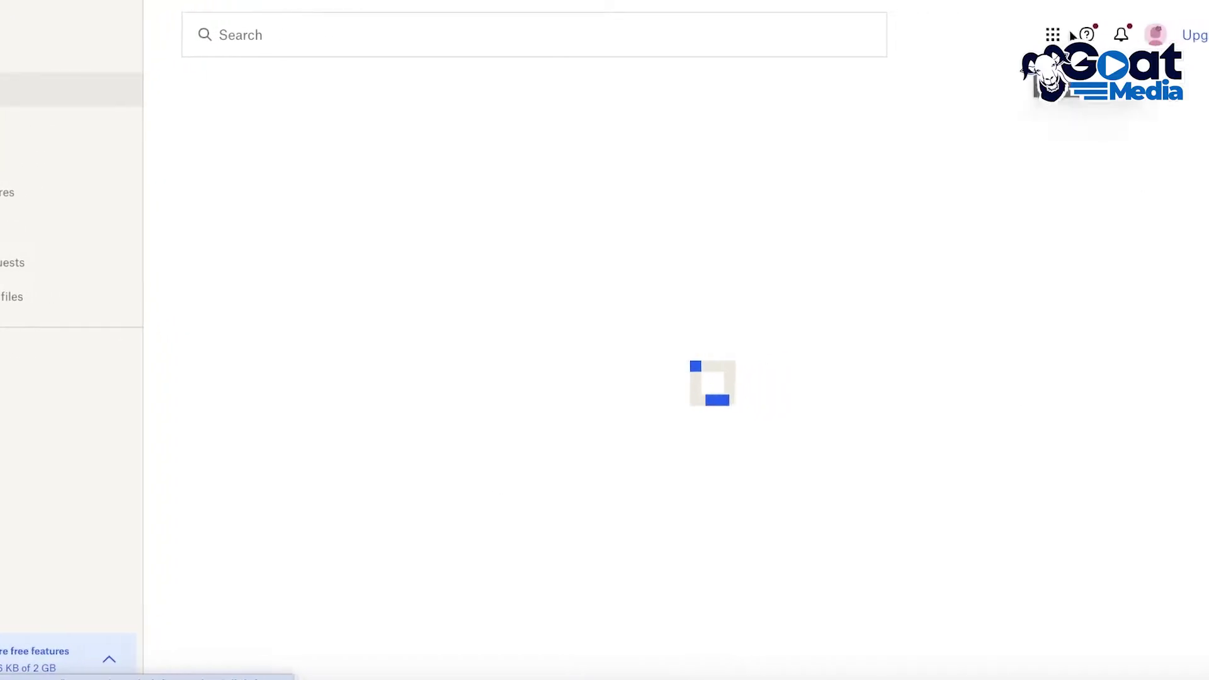
{"action": "left_click", "coordinate": [1026, 36]}
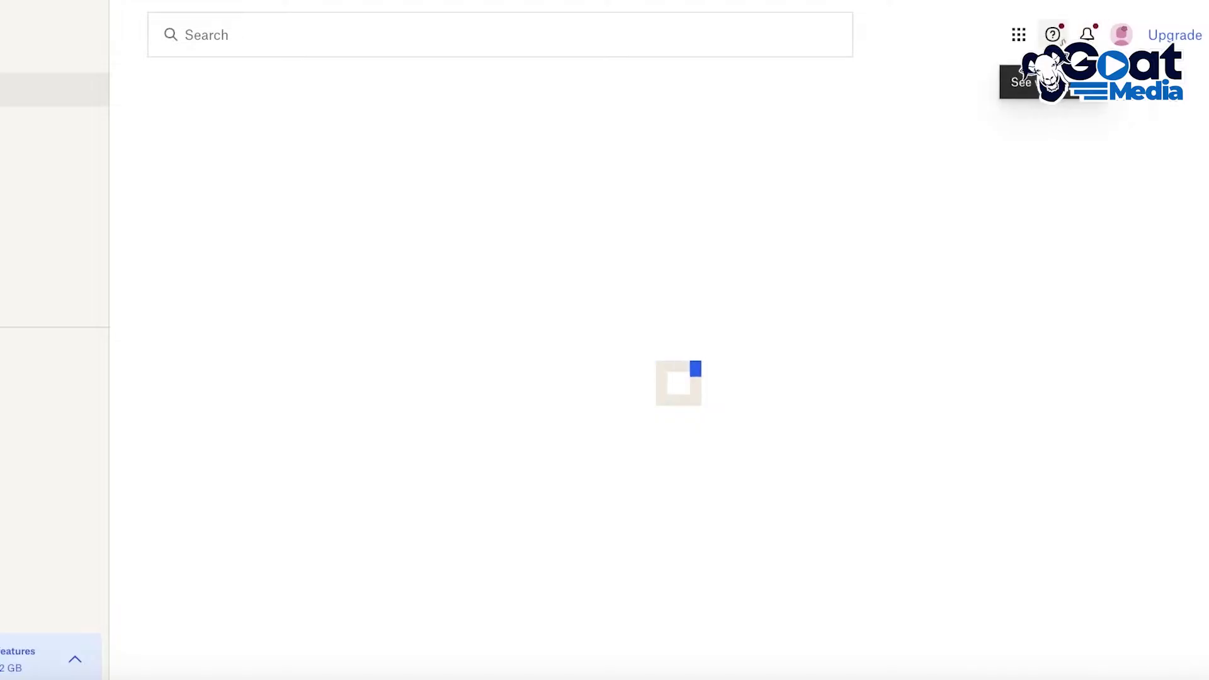
{"action": "left_click", "coordinate": [1124, 36]}
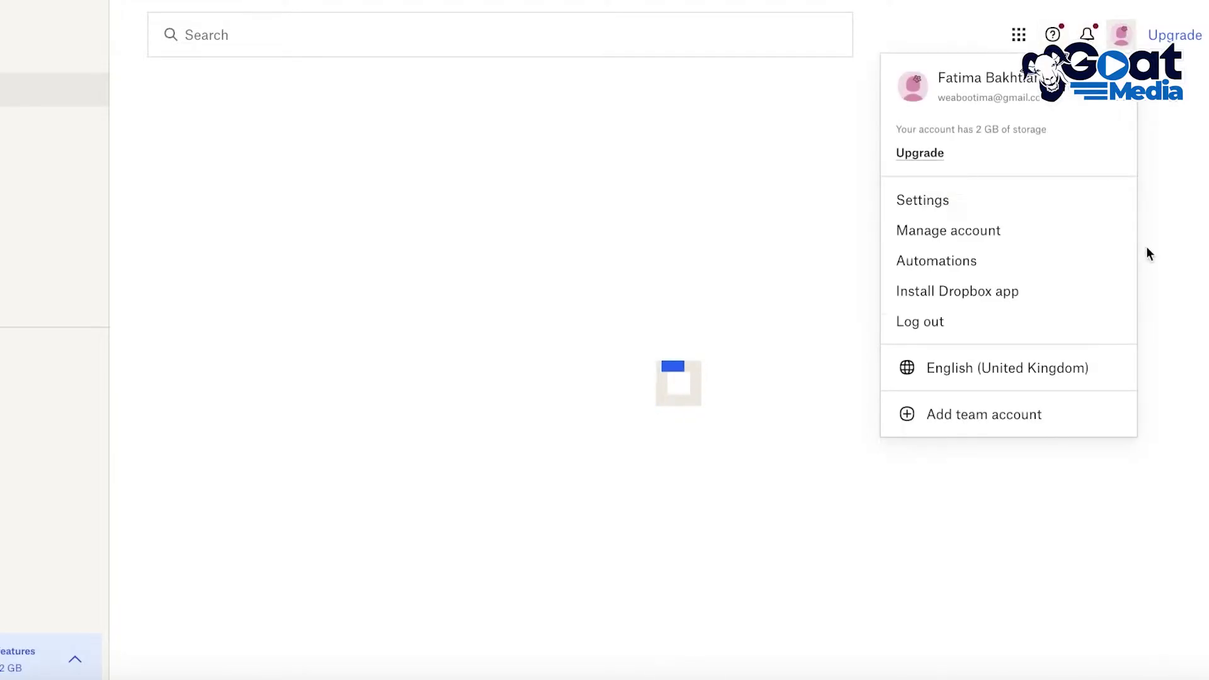
{"action": "left_click", "coordinate": [1124, 35]}
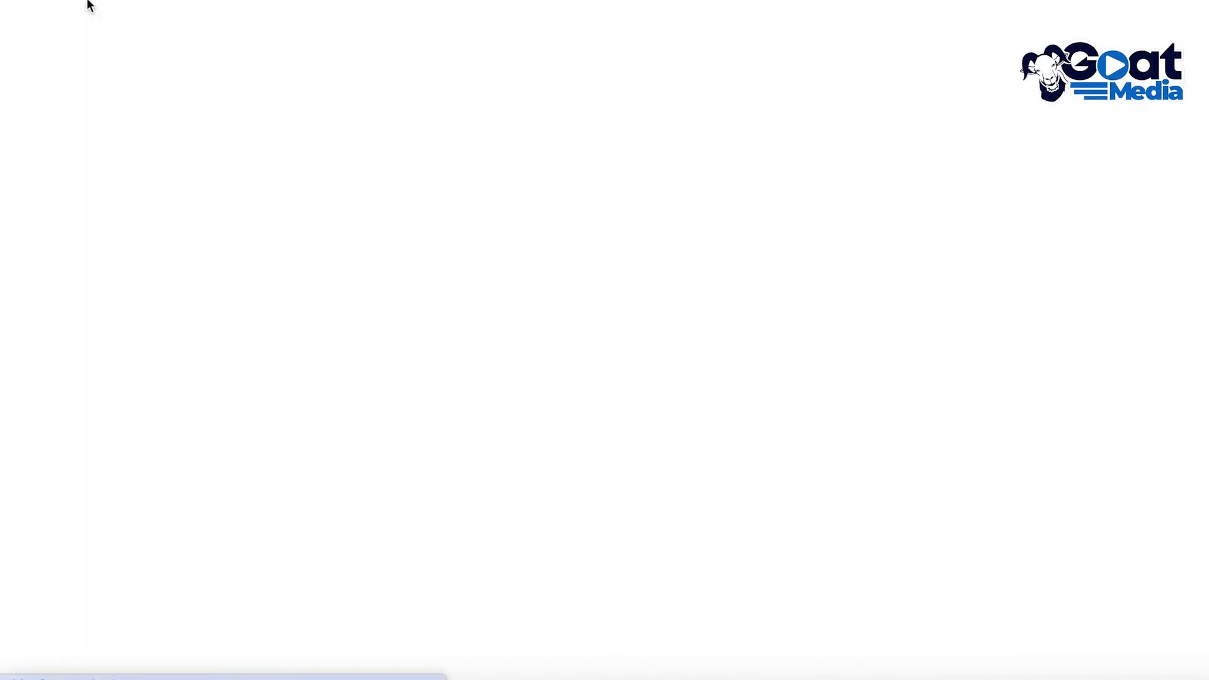
Step: Look through the content creation options, including the folder, document and spreadsheet types on offer
{"action": "left_click", "coordinate": [321, 108]}
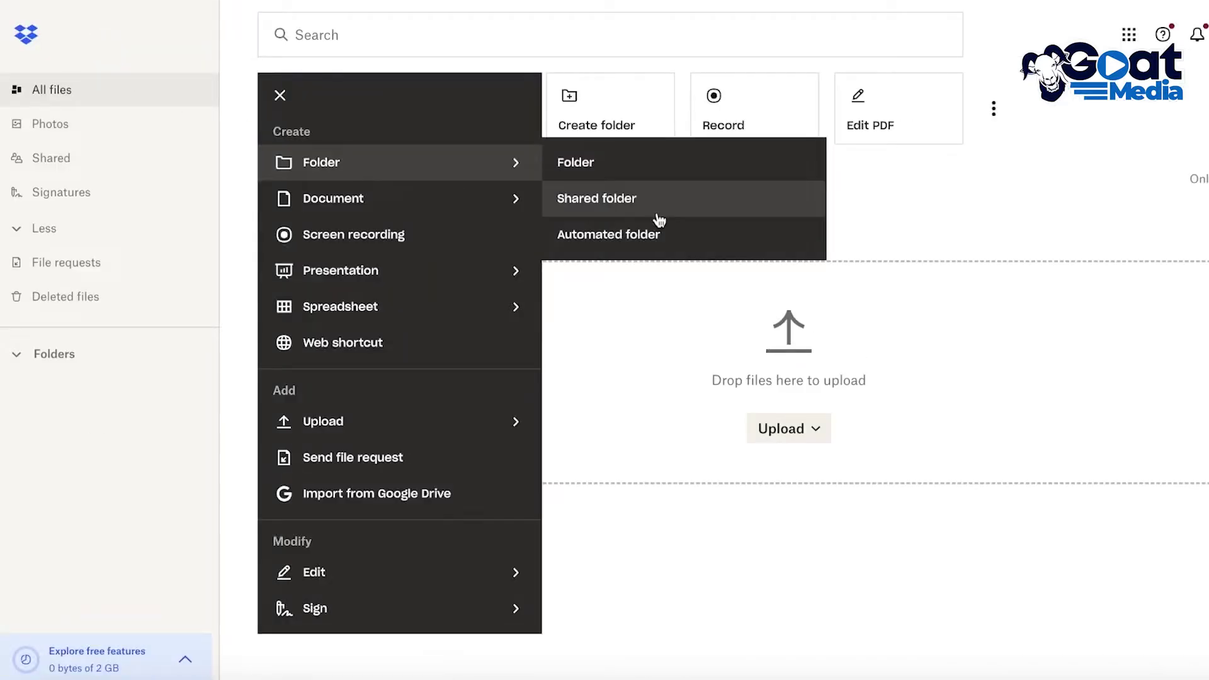
{"action": "left_click", "coordinate": [975, 195]}
{"action": "left_click", "coordinate": [311, 111]}
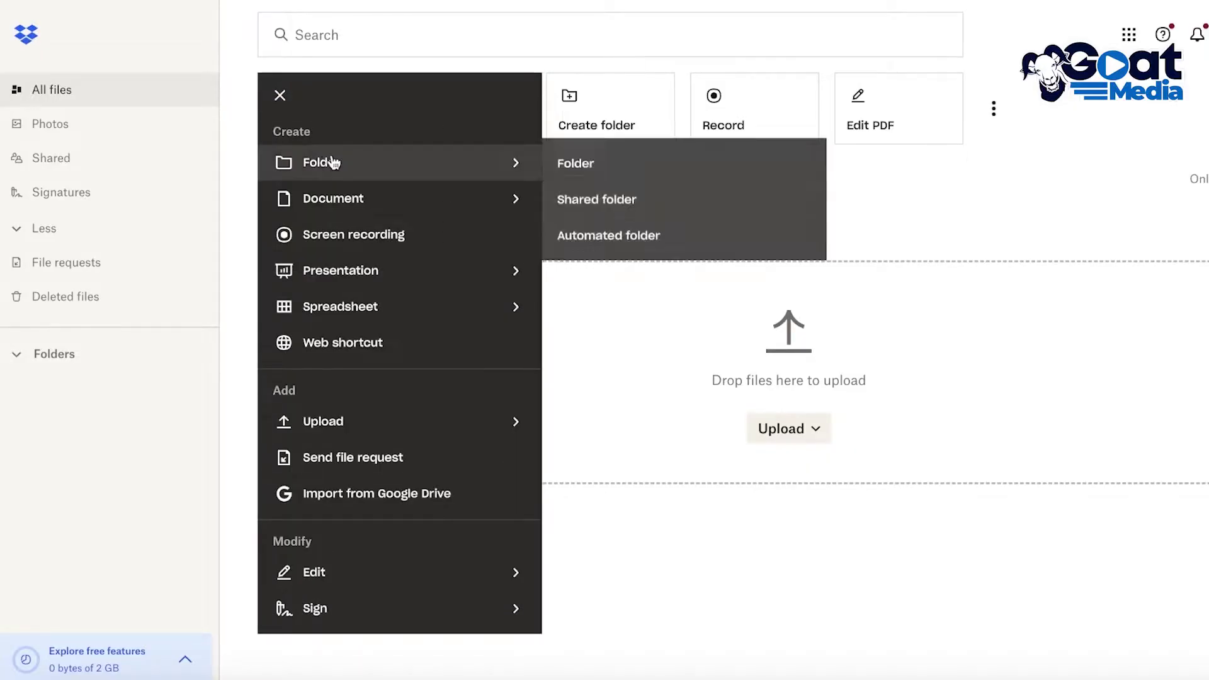
{"action": "mouse_move", "coordinate": [420, 189]}
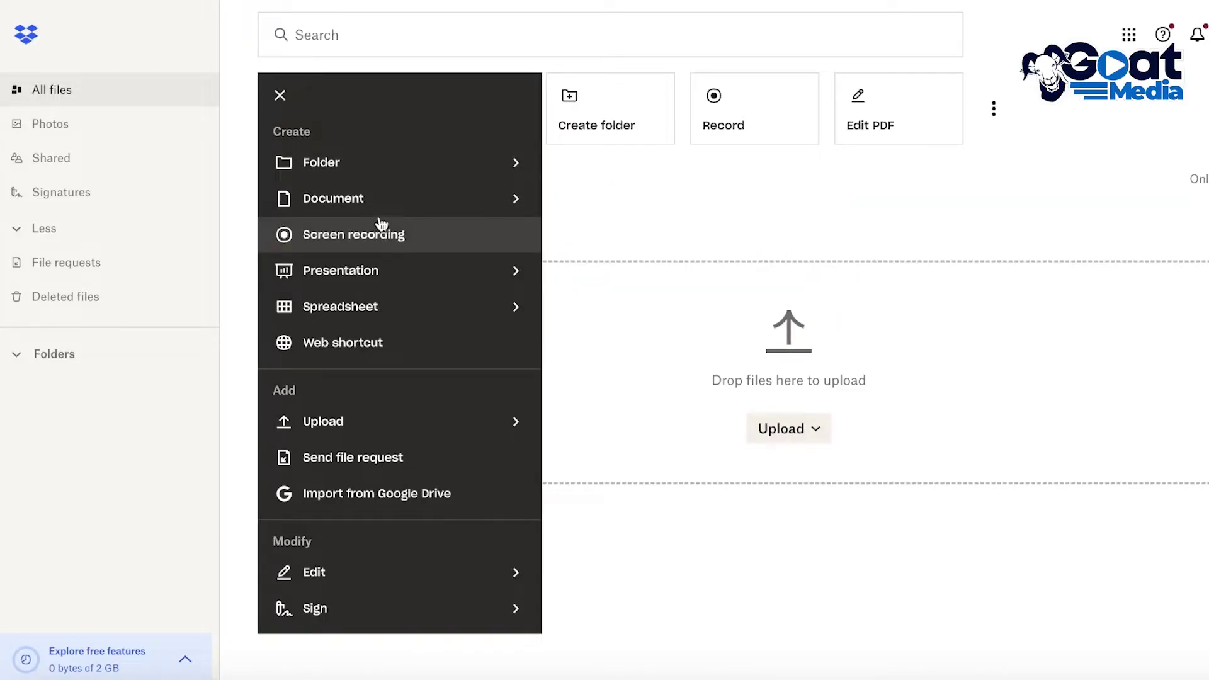
{"action": "mouse_move", "coordinate": [375, 204]}
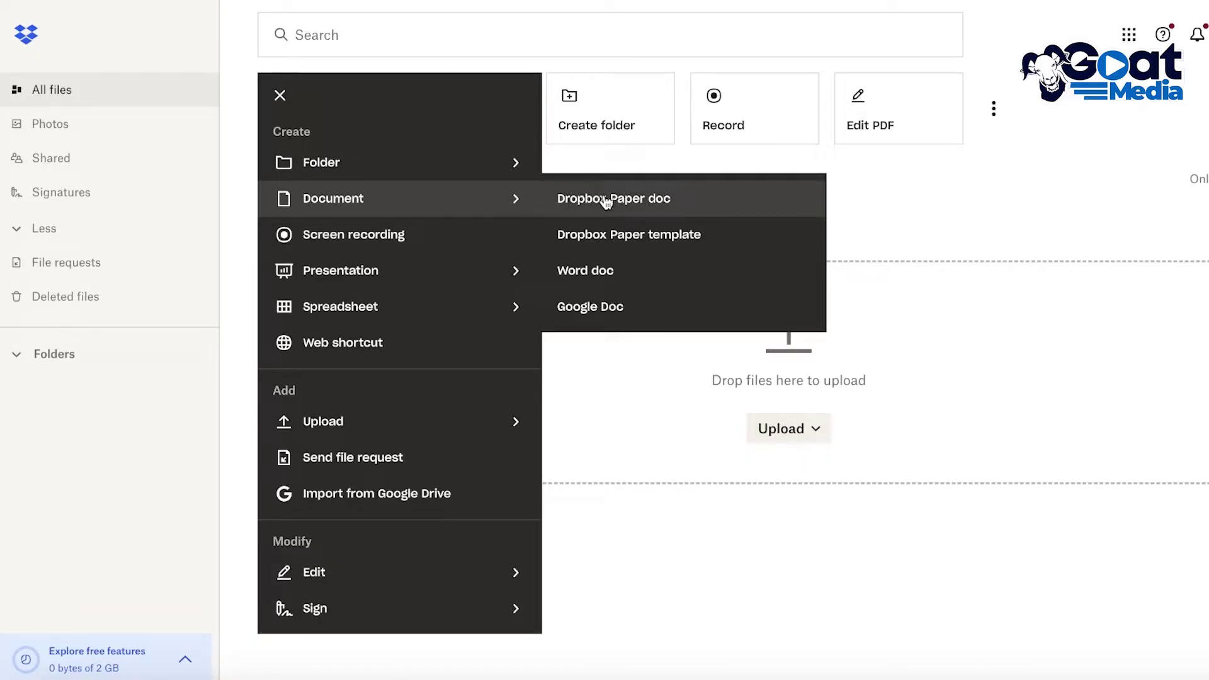
{"action": "mouse_move", "coordinate": [340, 433]}
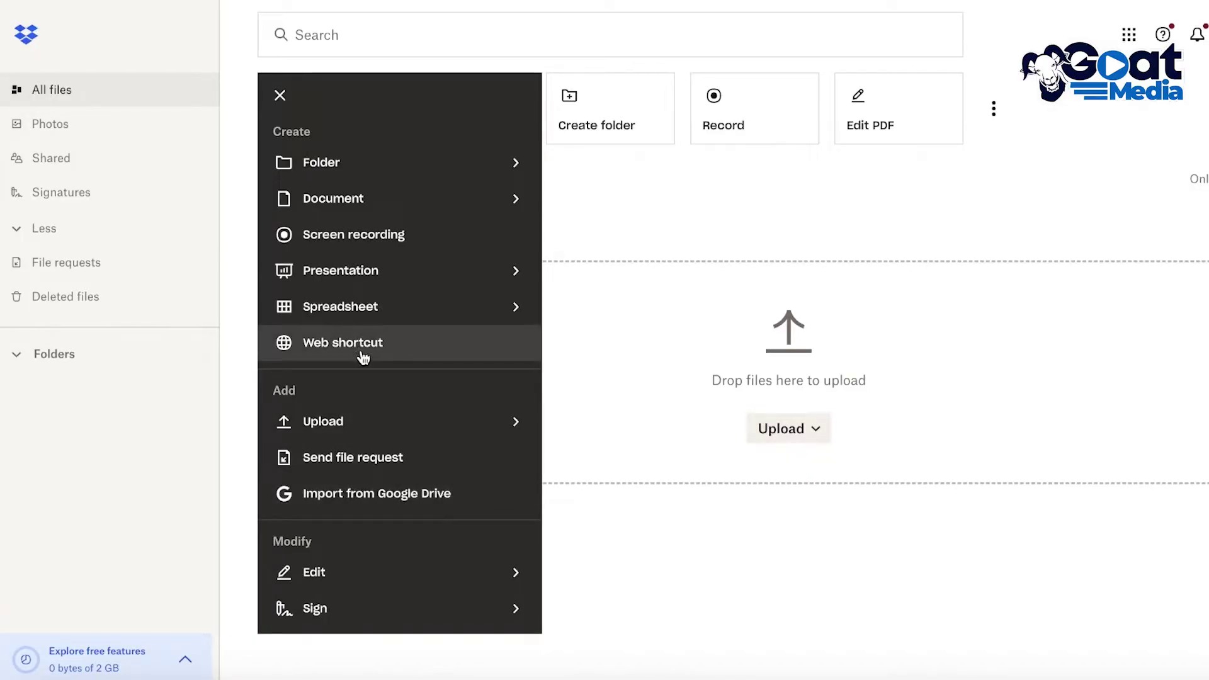
{"action": "mouse_move", "coordinate": [372, 315]}
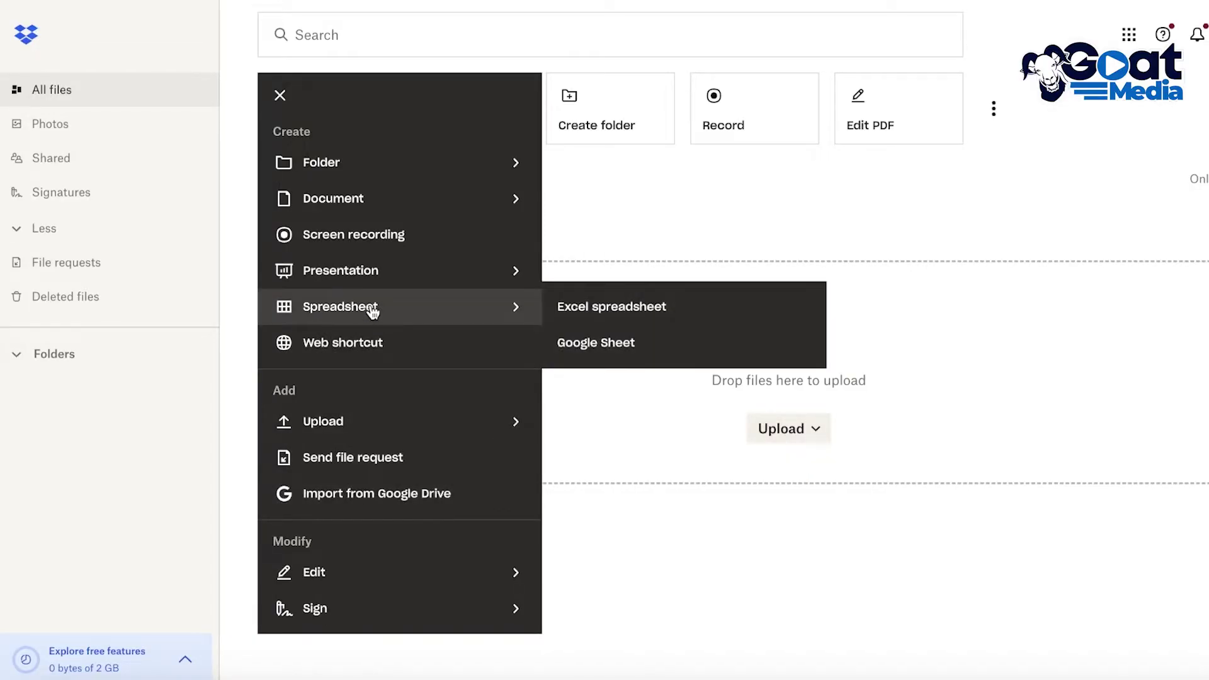
{"action": "mouse_move", "coordinate": [381, 271]}
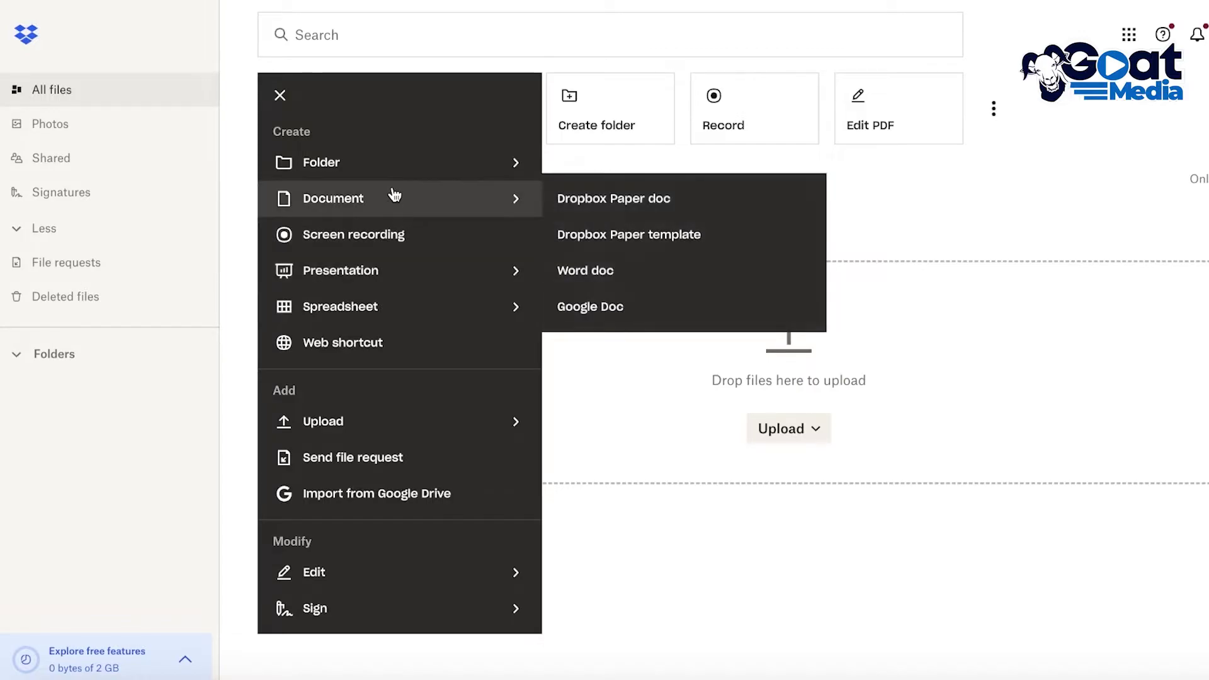
Step: Create a regular folder named School Work in All files
{"action": "mouse_move", "coordinate": [361, 167]}
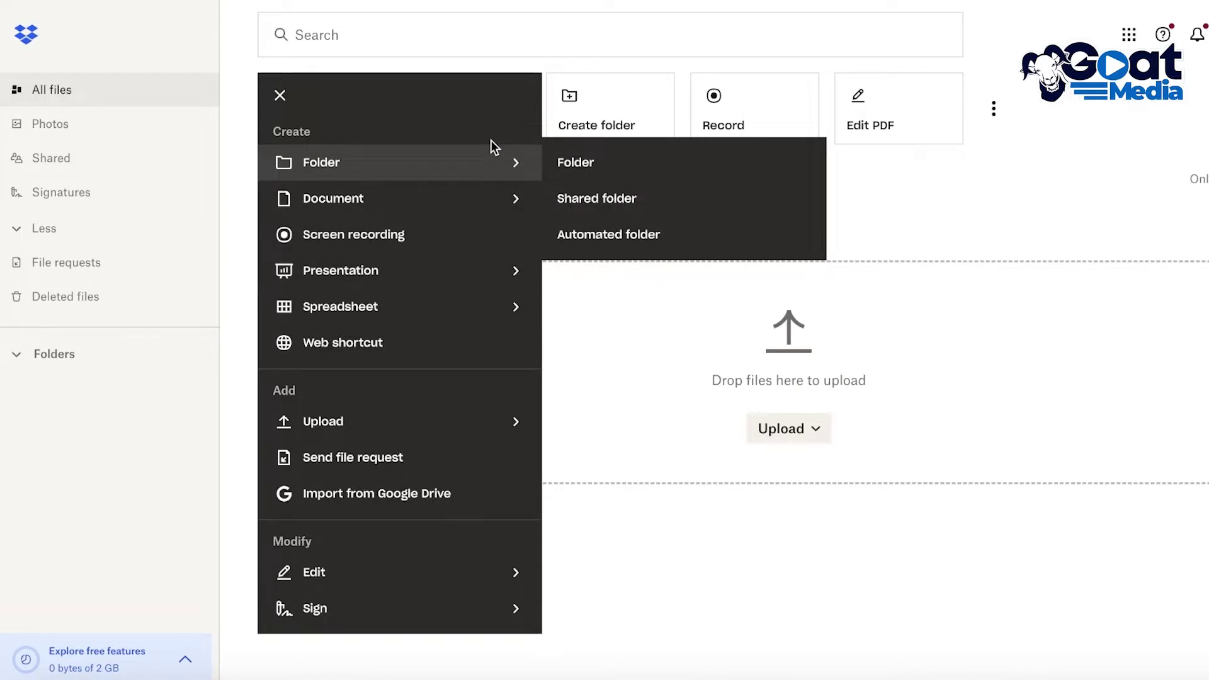
{"action": "left_click", "coordinate": [560, 165]}
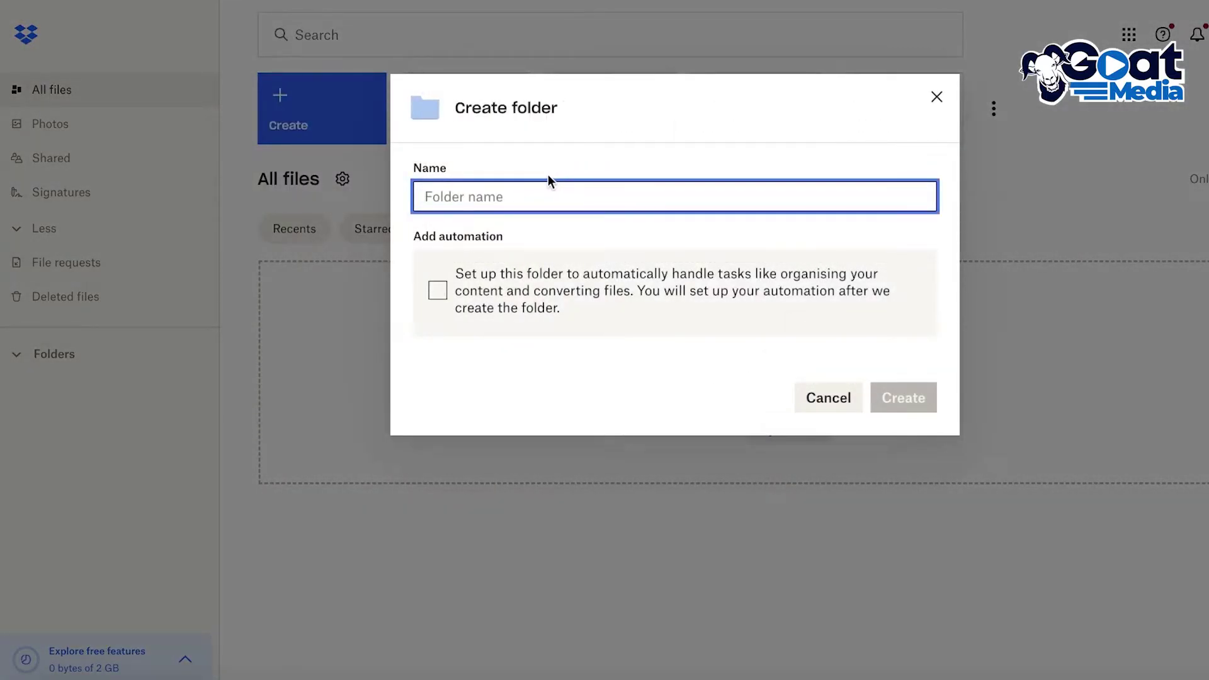
{"action": "type", "text": "School Work"}
{"action": "key", "text": "Return"}
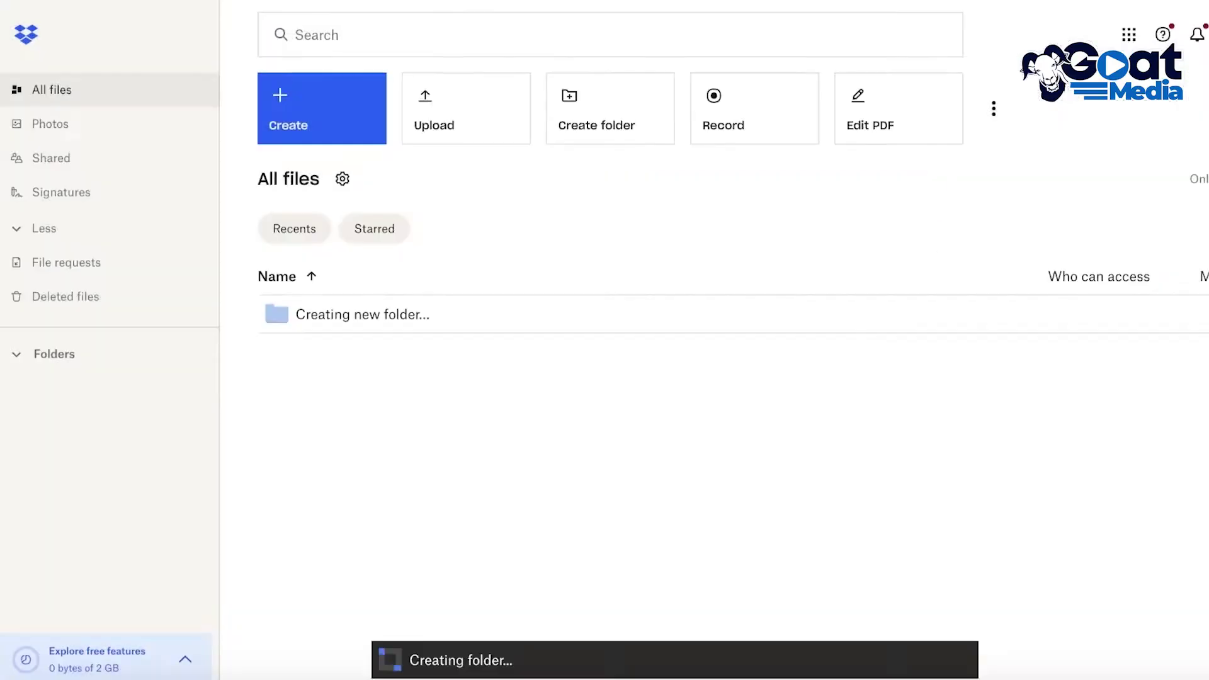
Step: Create another regular folder named Personal Life in All files
{"action": "left_click", "coordinate": [313, 129]}
{"action": "mouse_move", "coordinate": [317, 163]}
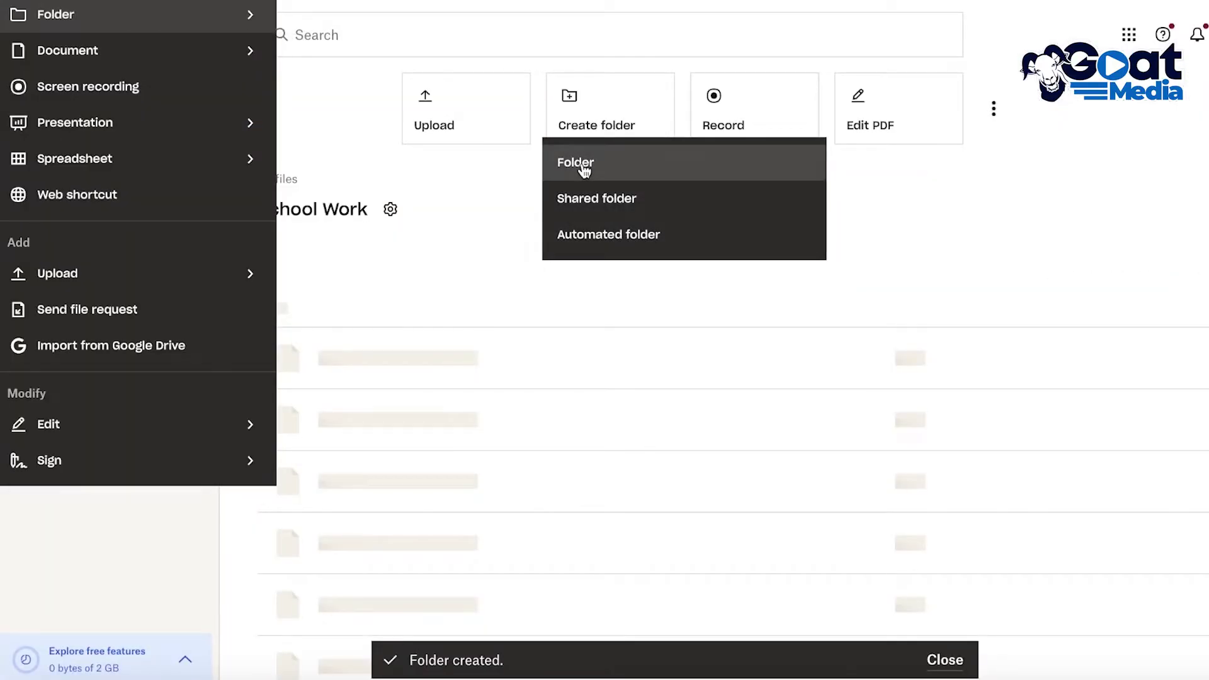
{"action": "left_click", "coordinate": [582, 165]}
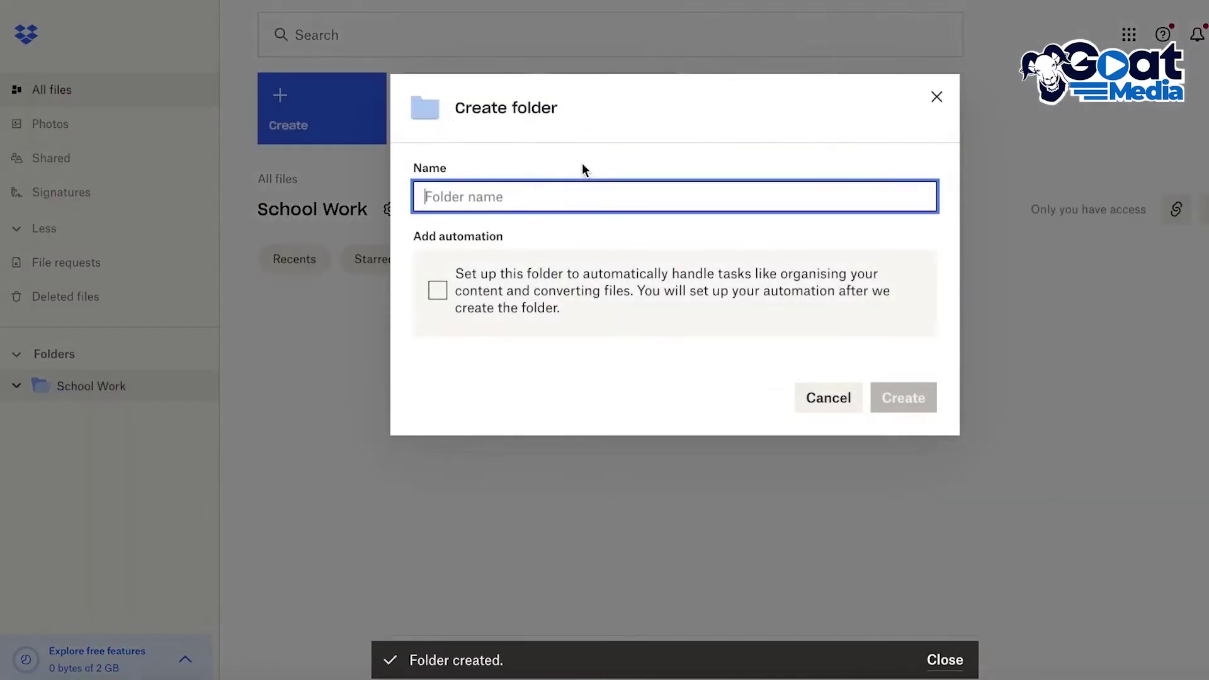
{"action": "type", "text": "Persona"}
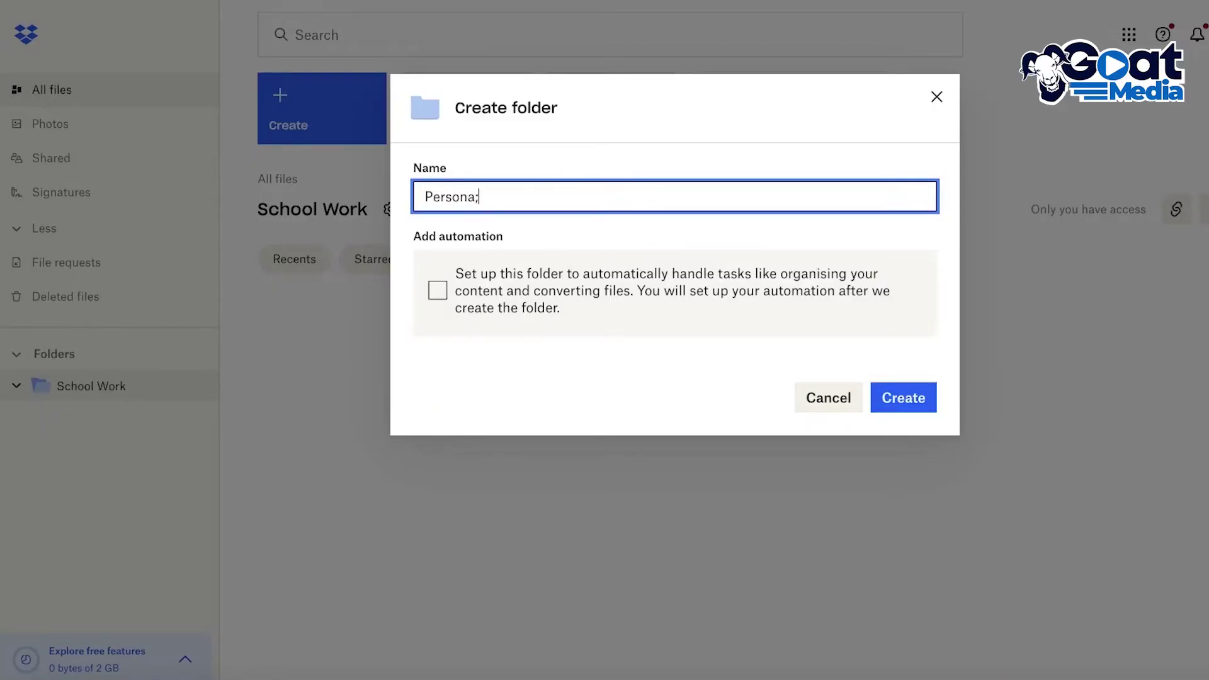
{"action": "type", "text": "l L"}
{"action": "key", "text": "Return"}
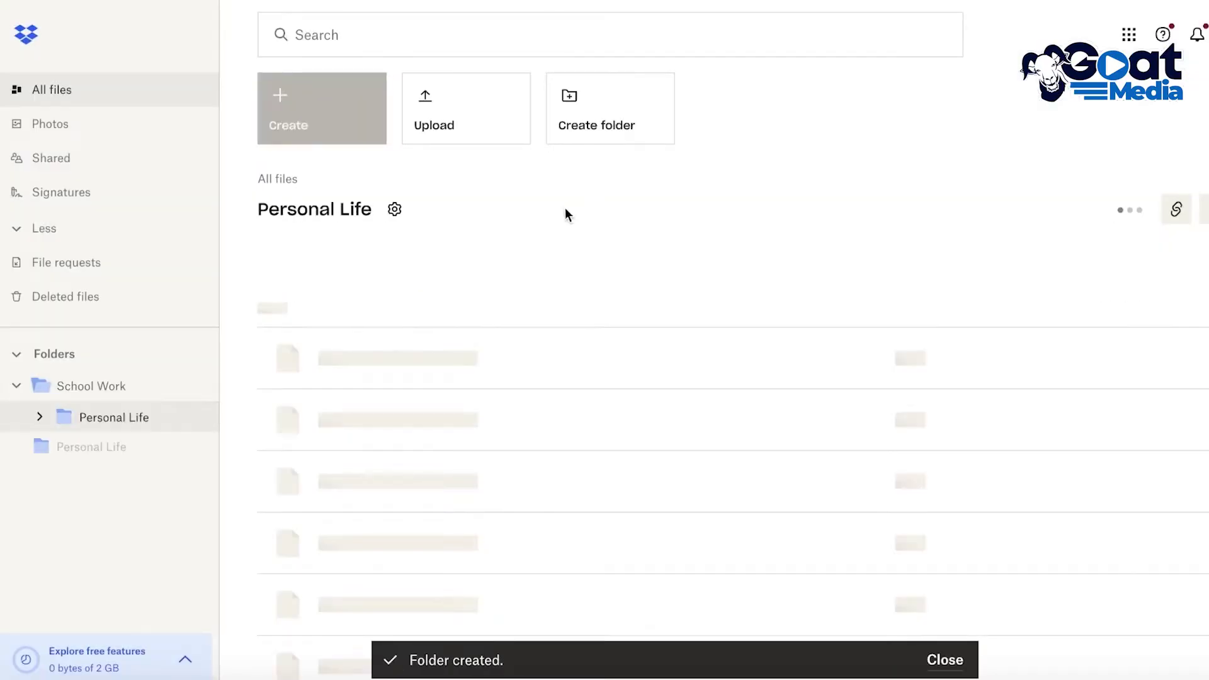
Step: Move the Personal Life folder into School Work and open it there
{"action": "left_click_drag", "start_coordinate": [189, 415], "coordinate": [74, 419]}
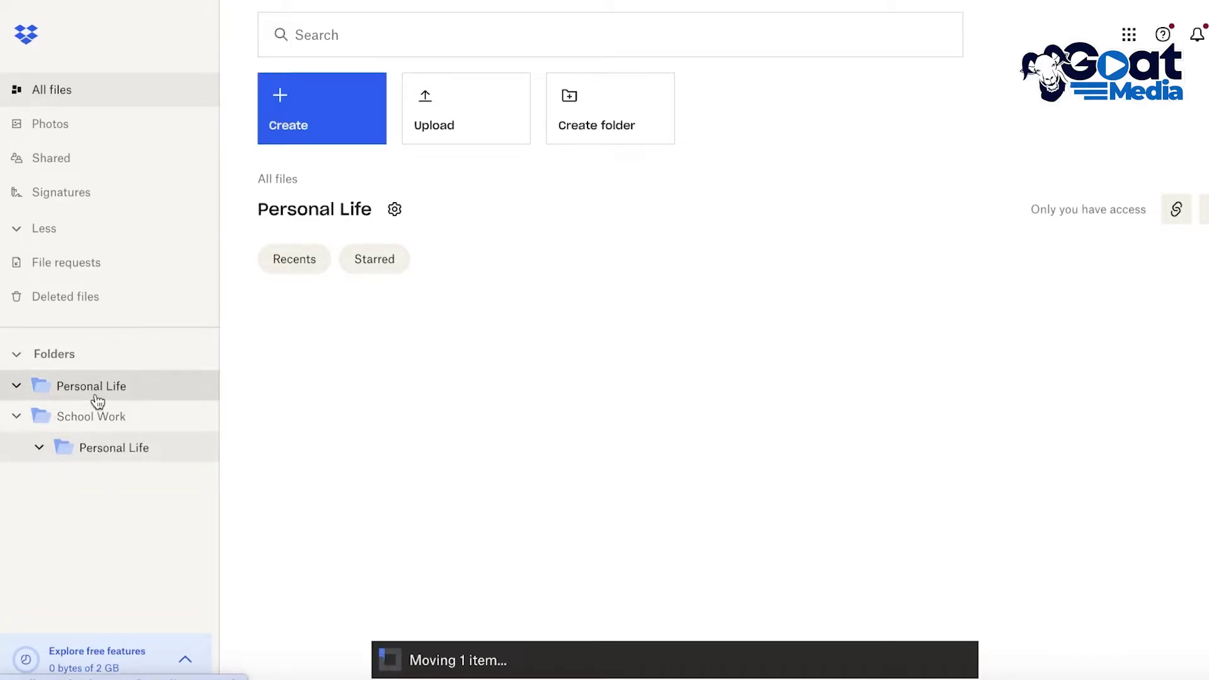
{"action": "left_click", "coordinate": [56, 417]}
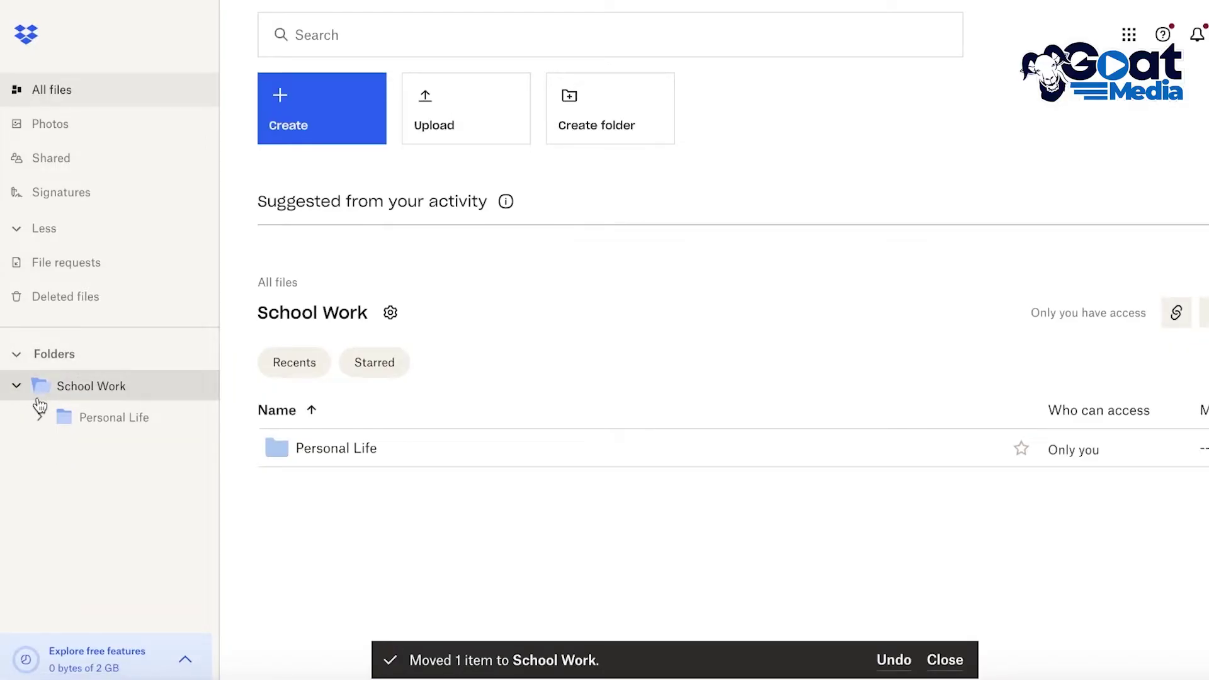
{"action": "left_click", "coordinate": [76, 425]}
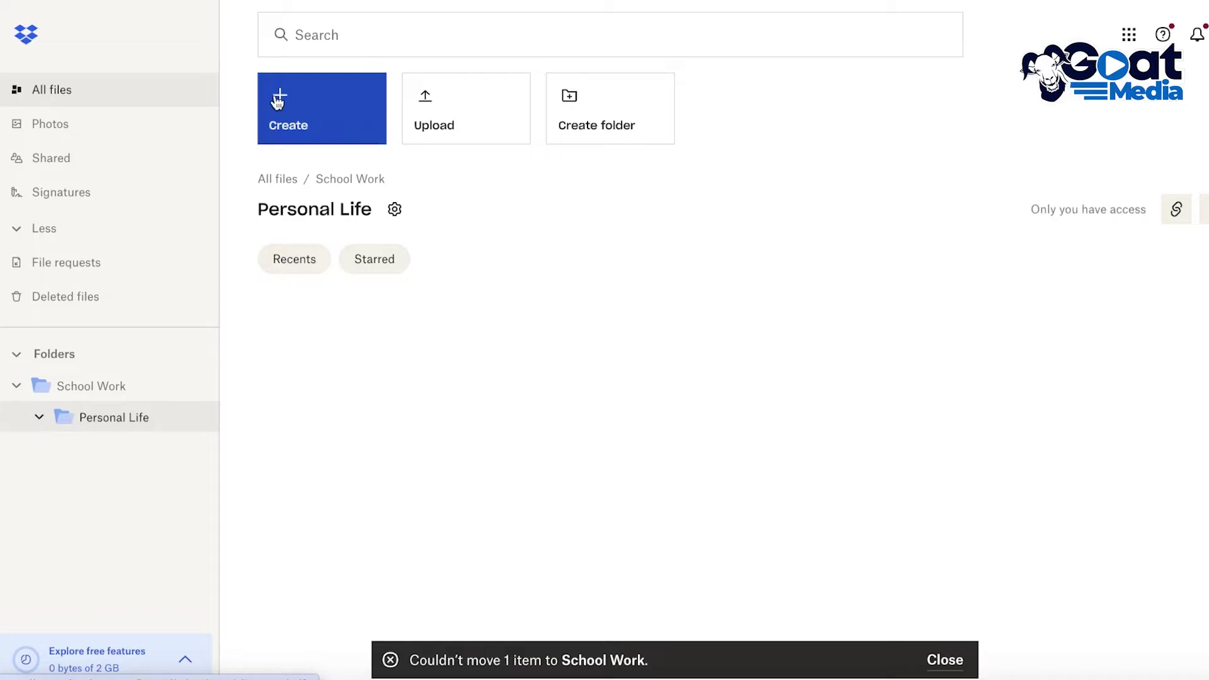
Step: Create a subfolder named Pictures inside the Personal Life folder
{"action": "left_click", "coordinate": [278, 102]}
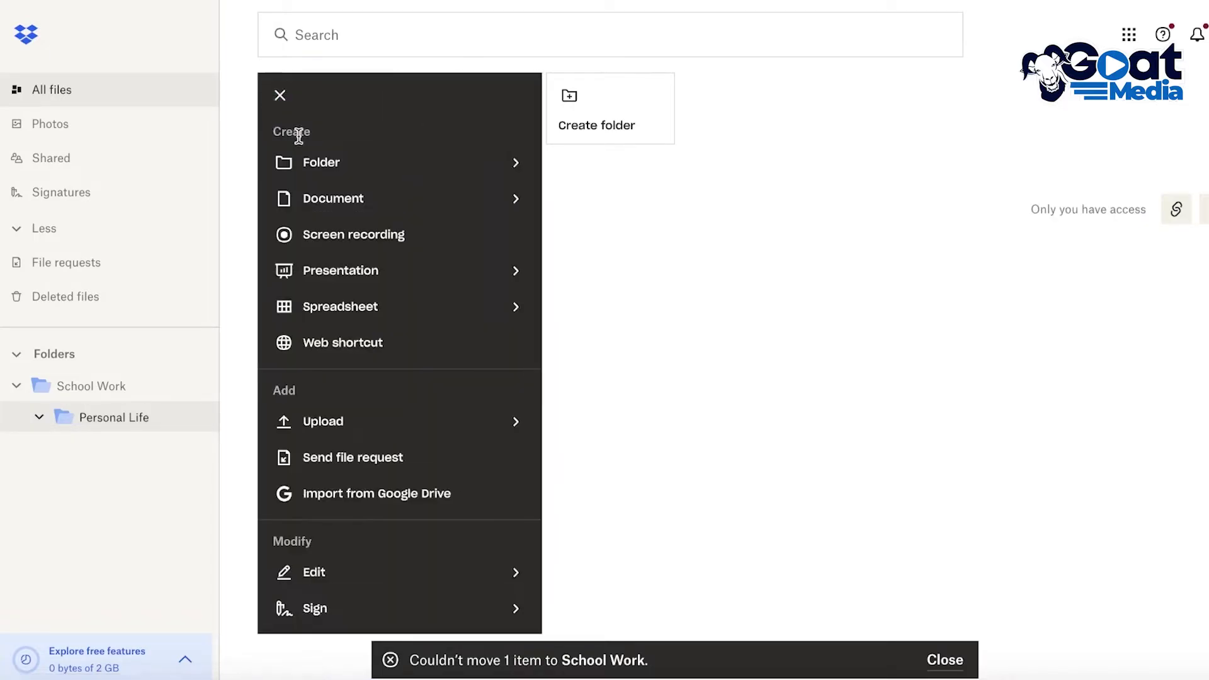
{"action": "mouse_move", "coordinate": [302, 162]}
{"action": "left_click", "coordinate": [654, 153]}
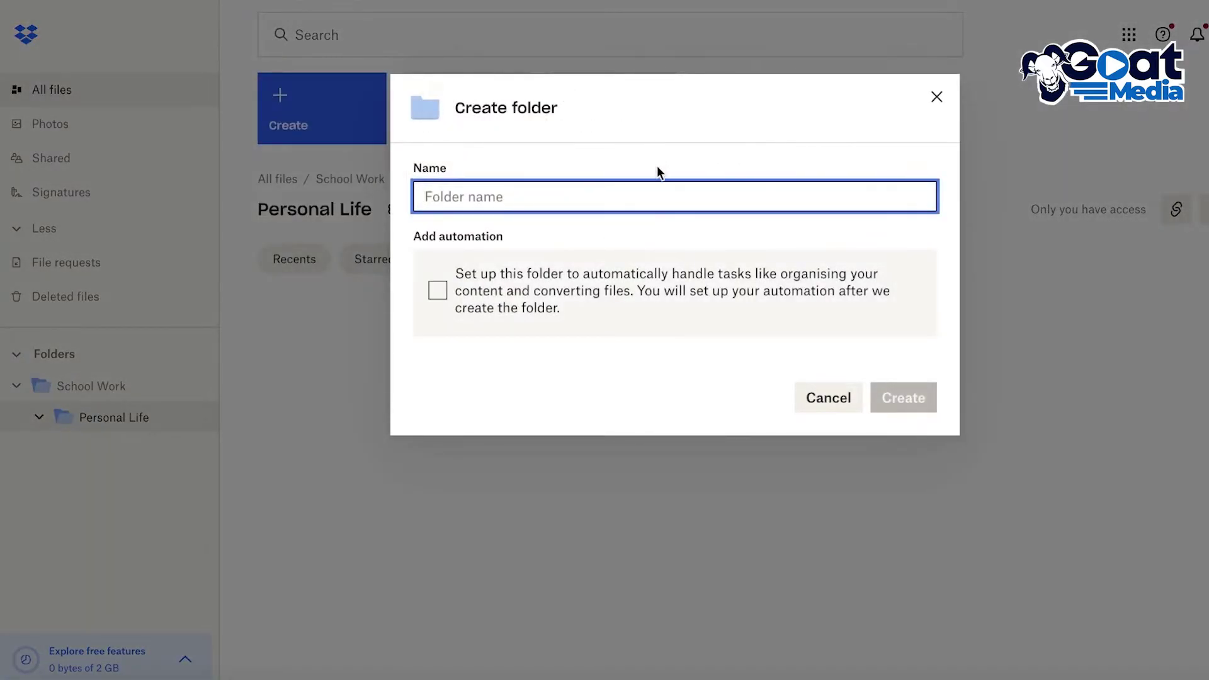
{"action": "type", "text": "Pictures"}
{"action": "key", "text": "Return"}
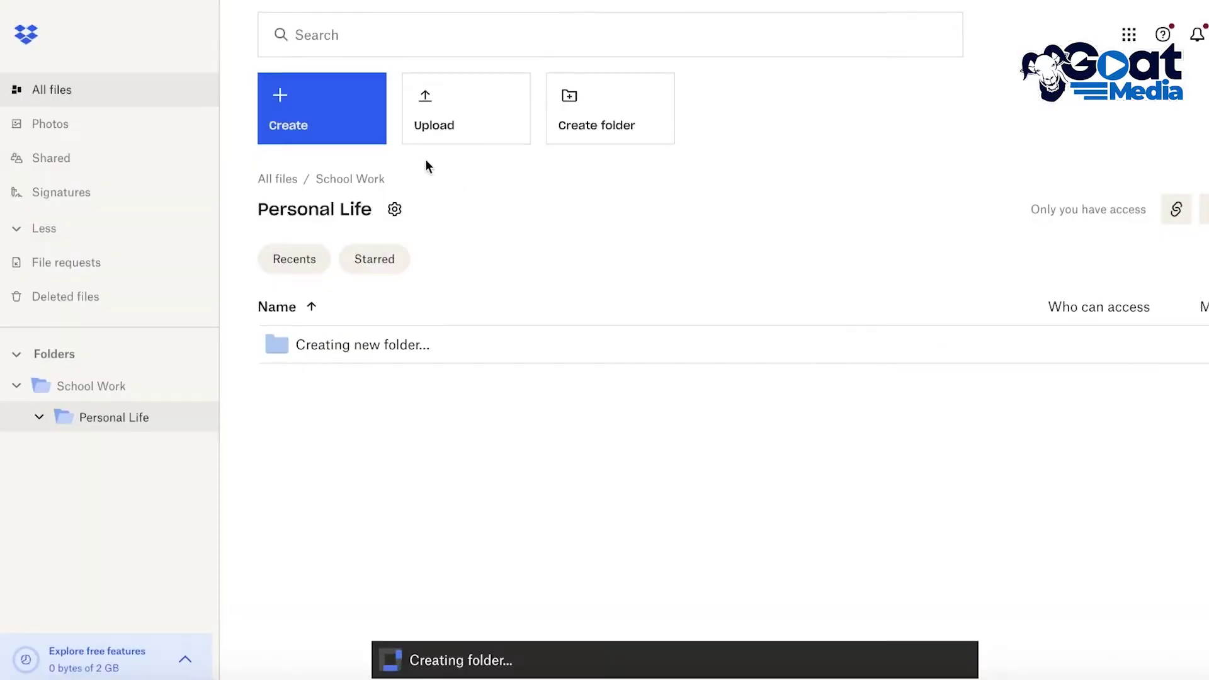
Step: Return to the Personal Life folder and create a second subfolder named Contacts in it
{"action": "left_click", "coordinate": [131, 424]}
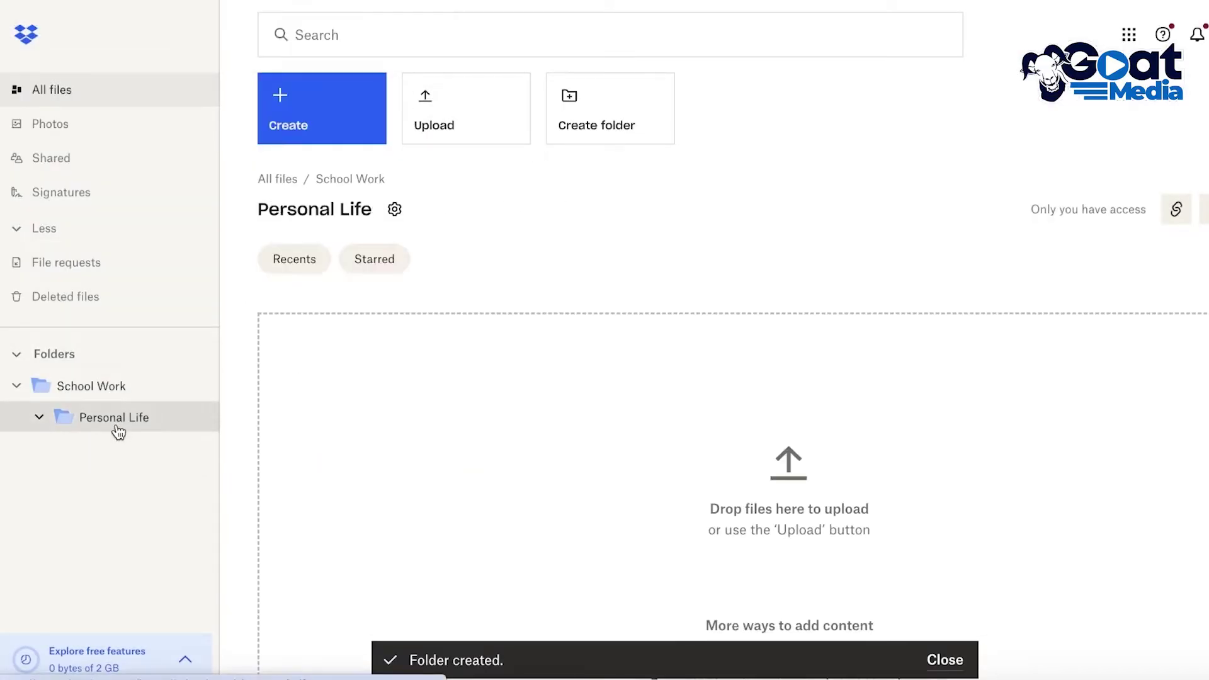
{"action": "left_click", "coordinate": [304, 116]}
{"action": "mouse_move", "coordinate": [337, 167]}
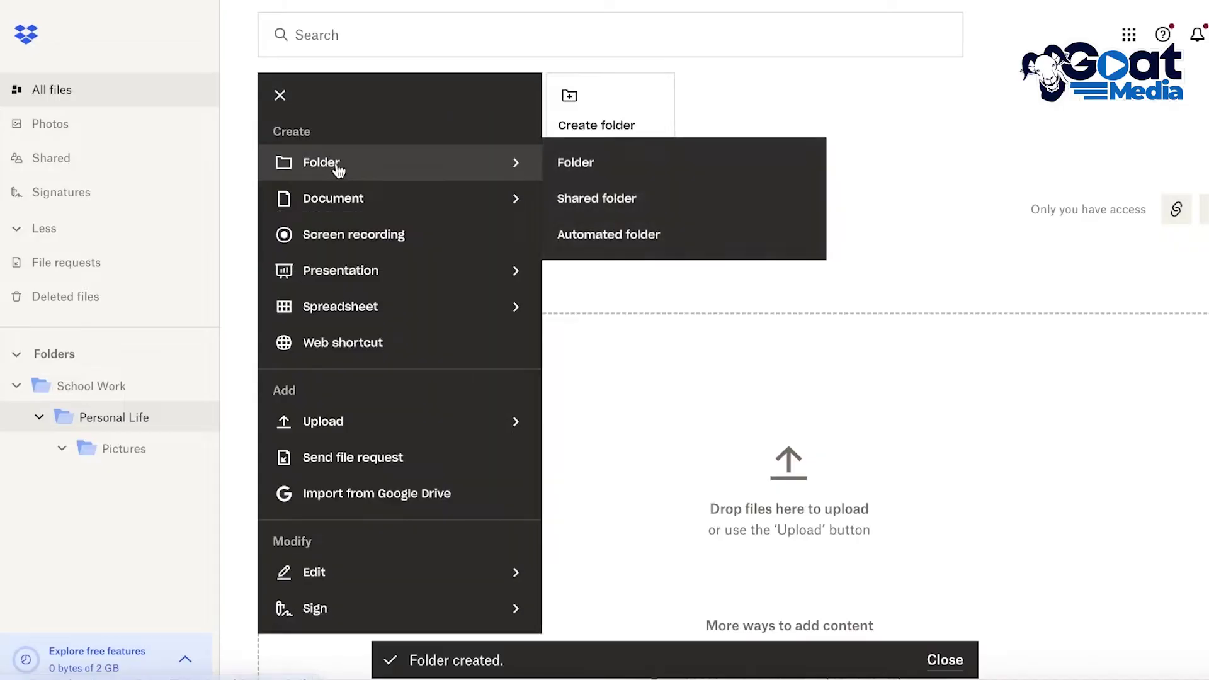
{"action": "left_click", "coordinate": [592, 163]}
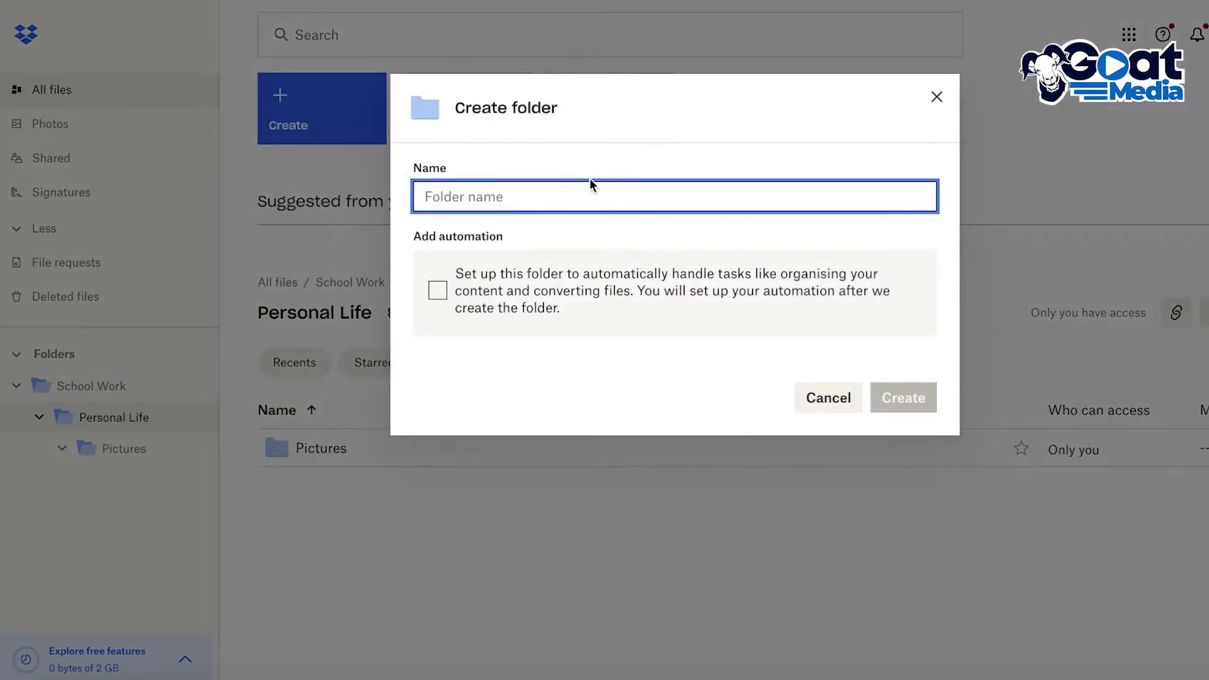
{"action": "type", "text": "A"}
{"action": "key", "text": "BackSpace"}
{"action": "type", "text": "Contacts"}
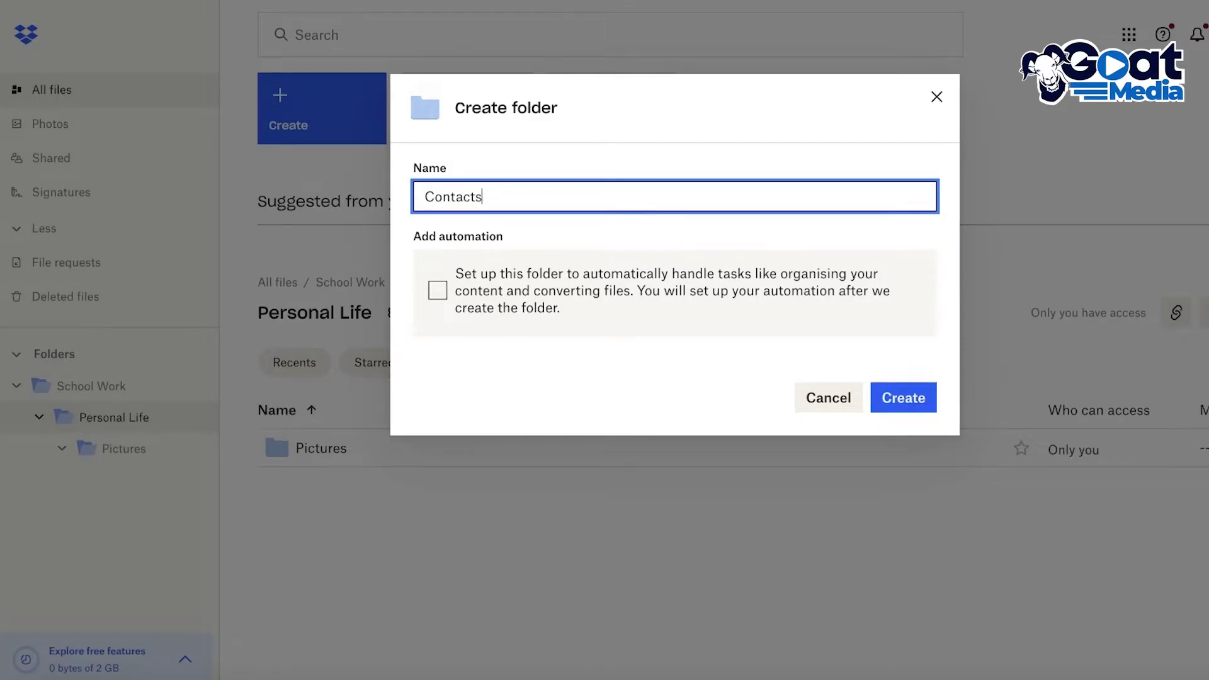
{"action": "key", "text": "Return"}
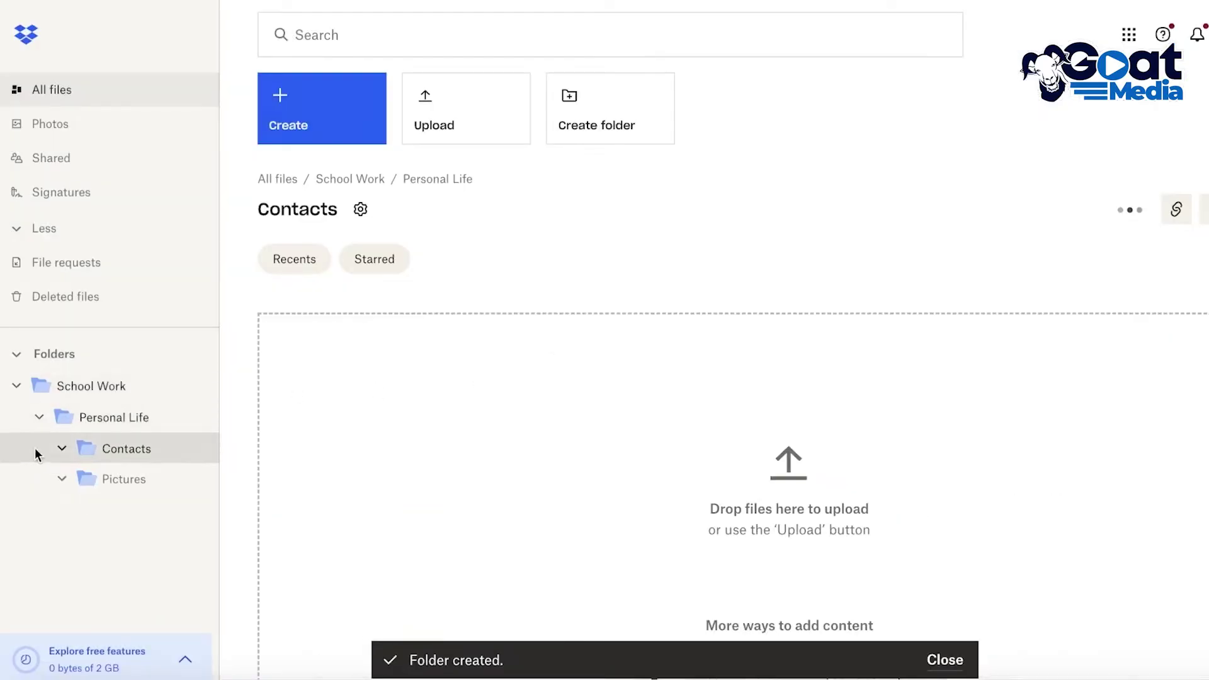
Step: Open Personal Life to view its contents, and expand and collapse its subfolders in the folder tree
{"action": "left_click", "coordinate": [56, 418]}
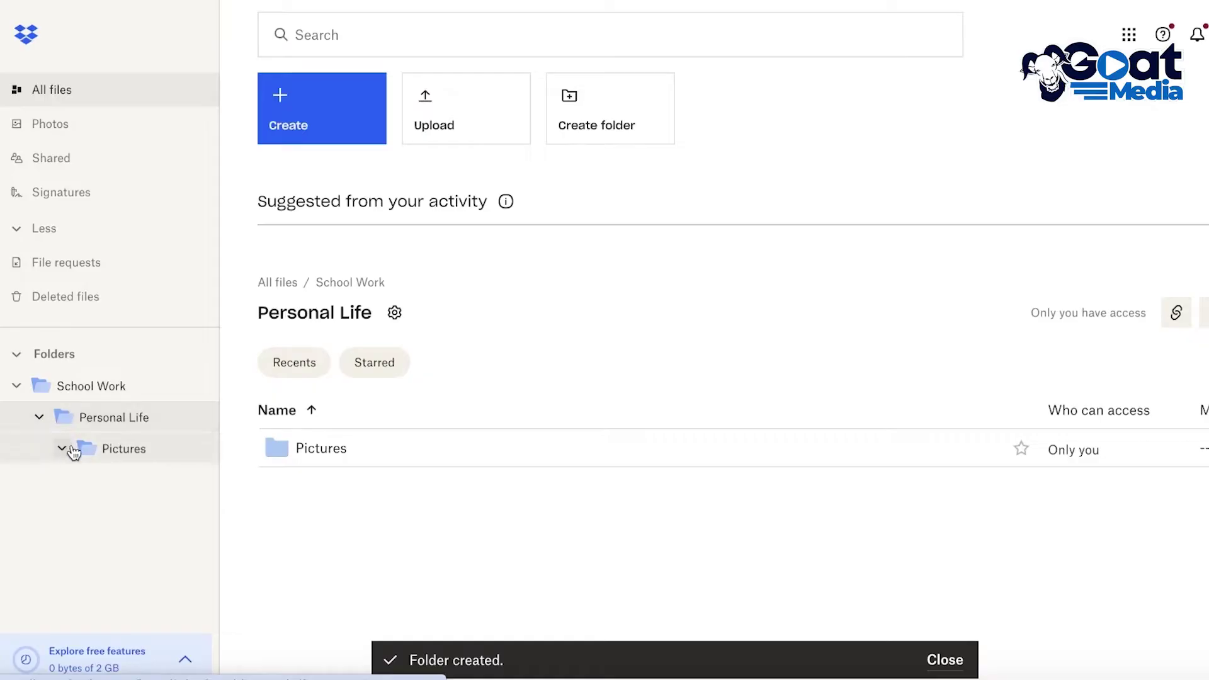
{"action": "left_click", "coordinate": [40, 418]}
{"action": "left_click", "coordinate": [40, 419]}
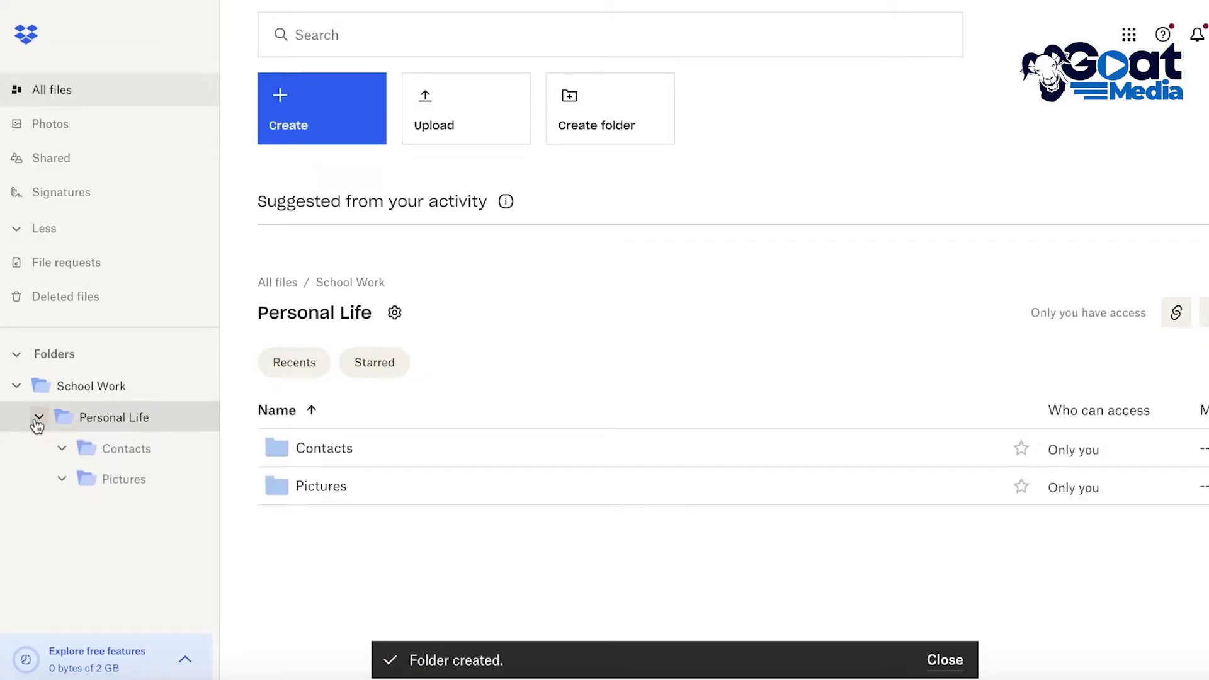
{"action": "left_click", "coordinate": [40, 419]}
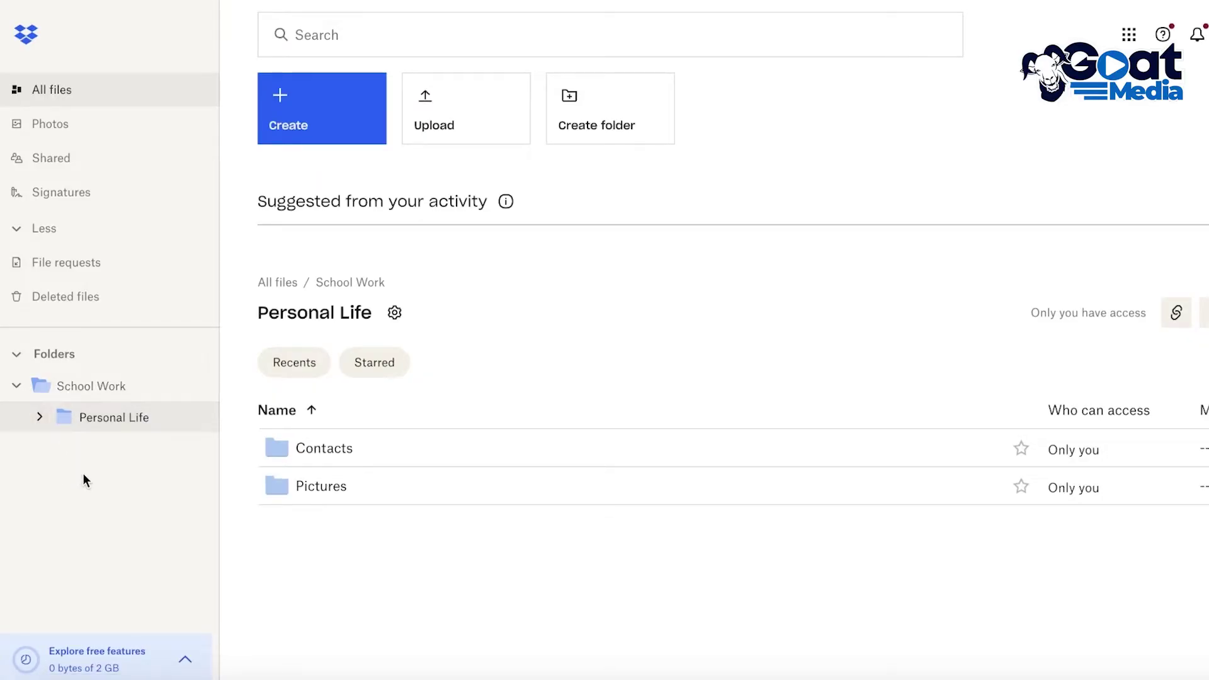
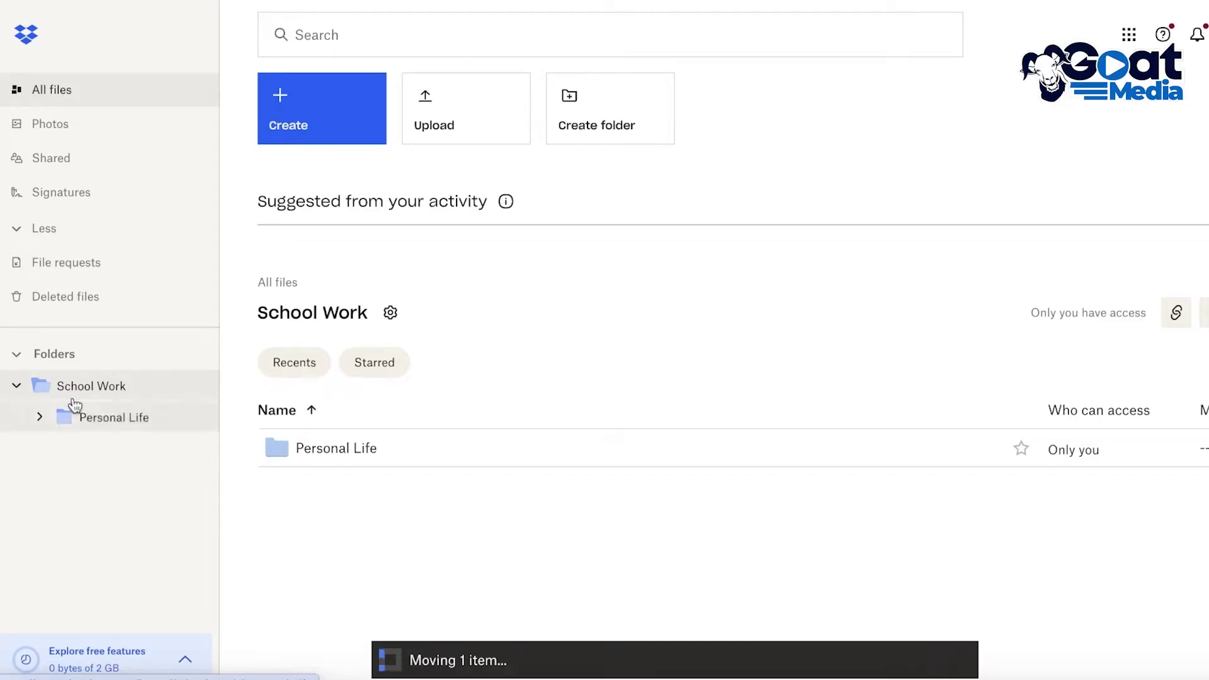
Step: Collapse the folder list, return to All files and open the School Work folder
{"action": "left_click", "coordinate": [323, 117]}
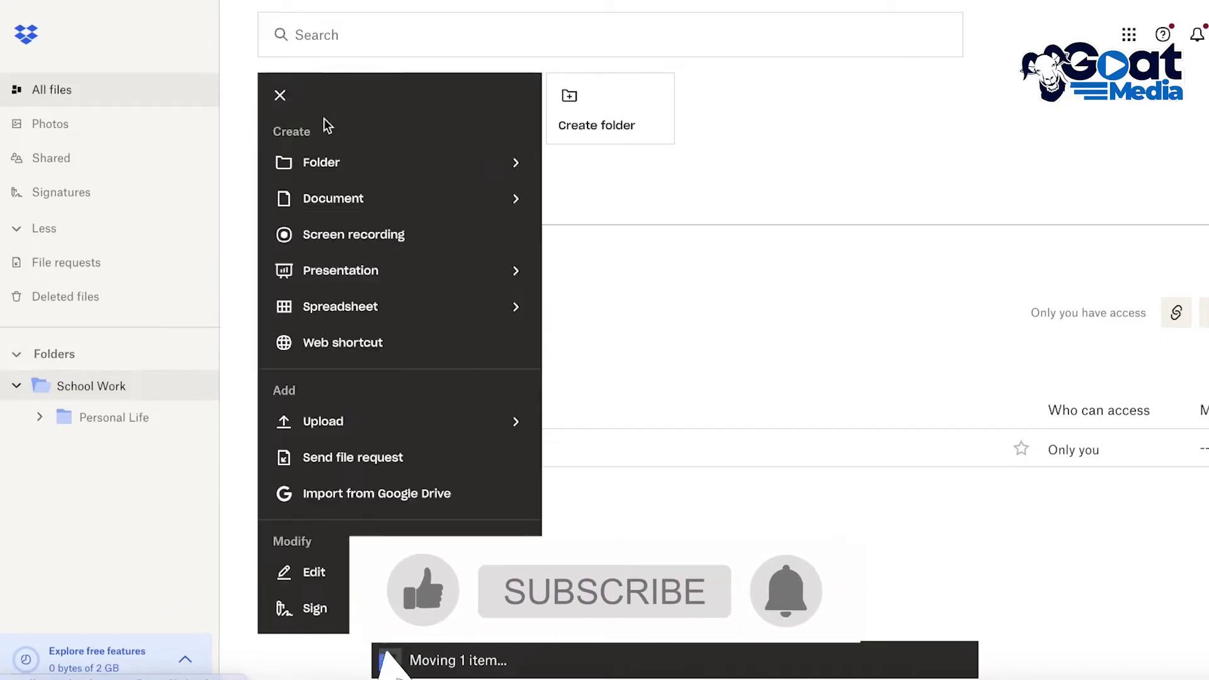
{"action": "left_click", "coordinate": [62, 357]}
{"action": "left_click", "coordinate": [61, 354]}
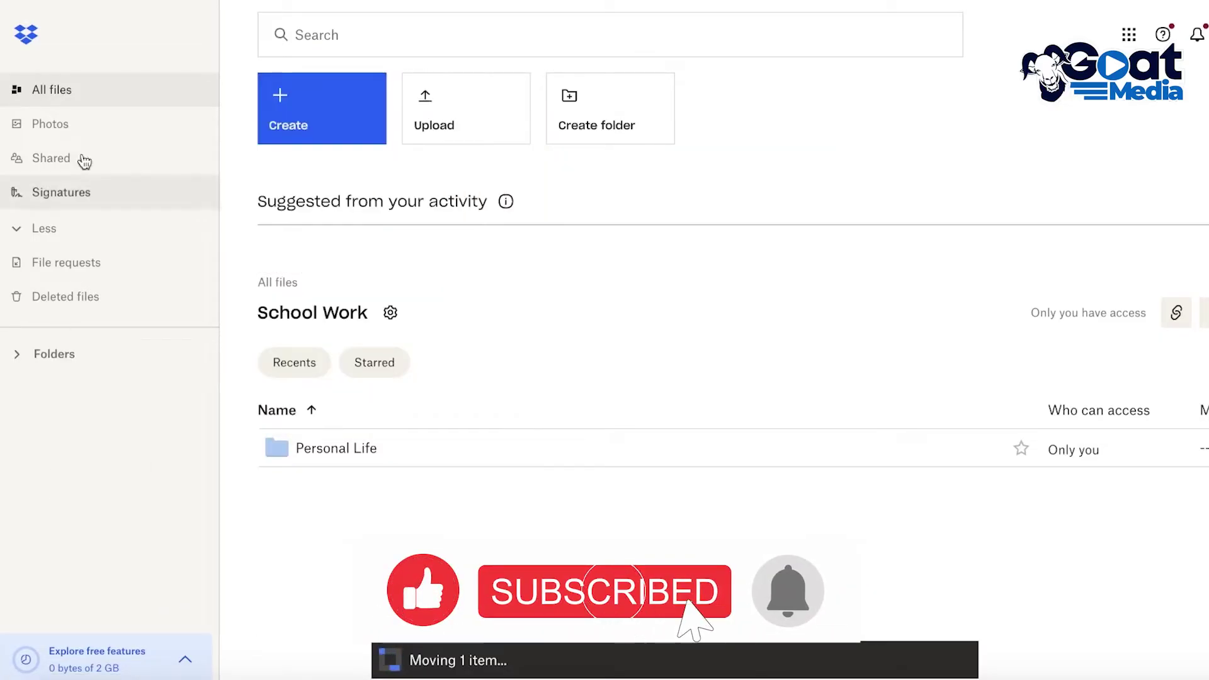
{"action": "left_click", "coordinate": [82, 92]}
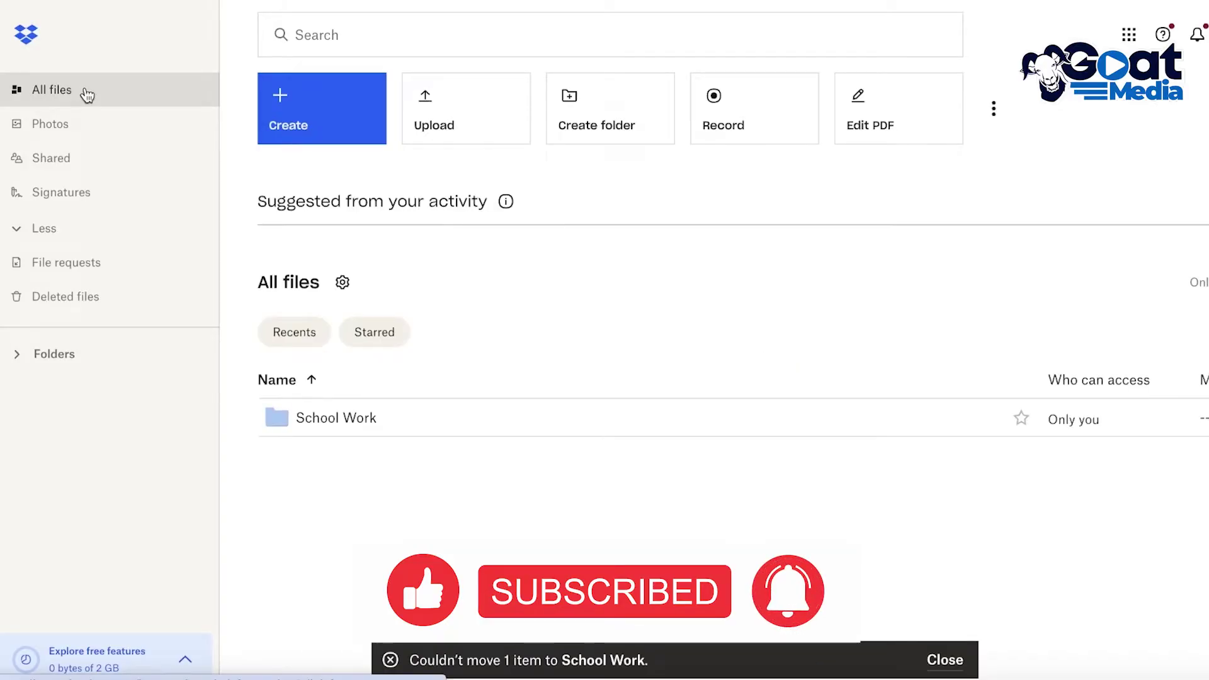
{"action": "left_click", "coordinate": [327, 418]}
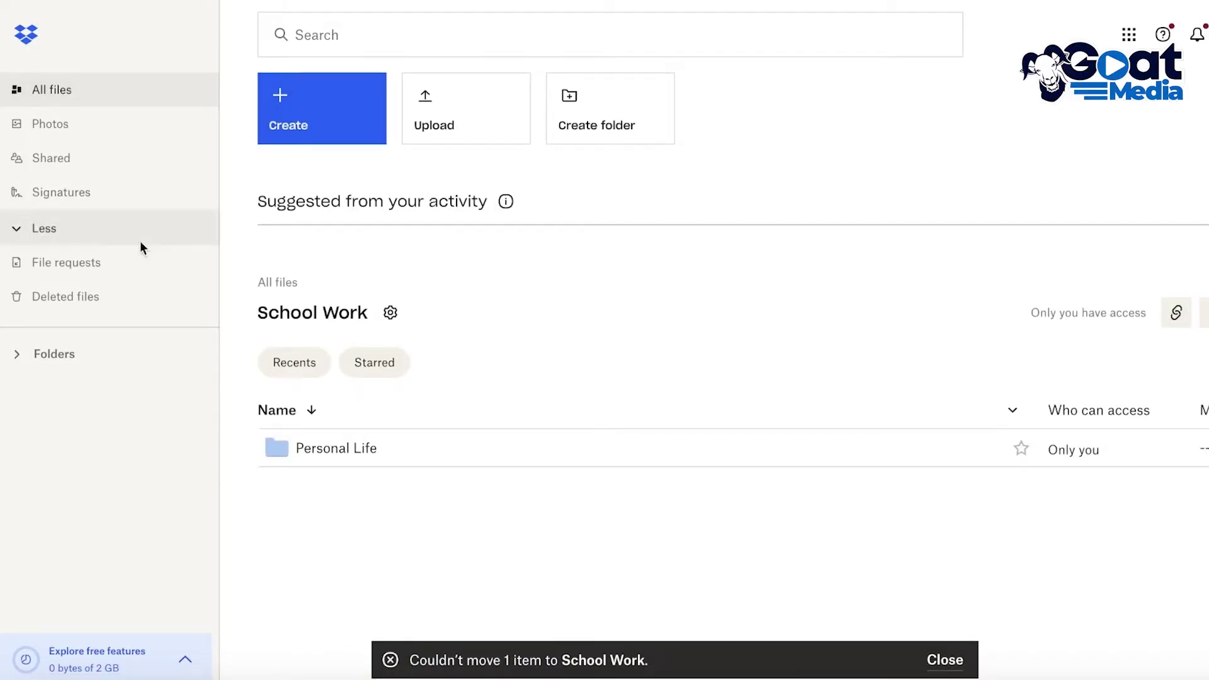
Step: Expand the folder list and browse through School Work to the subfolders of Personal Life
{"action": "left_click", "coordinate": [96, 352]}
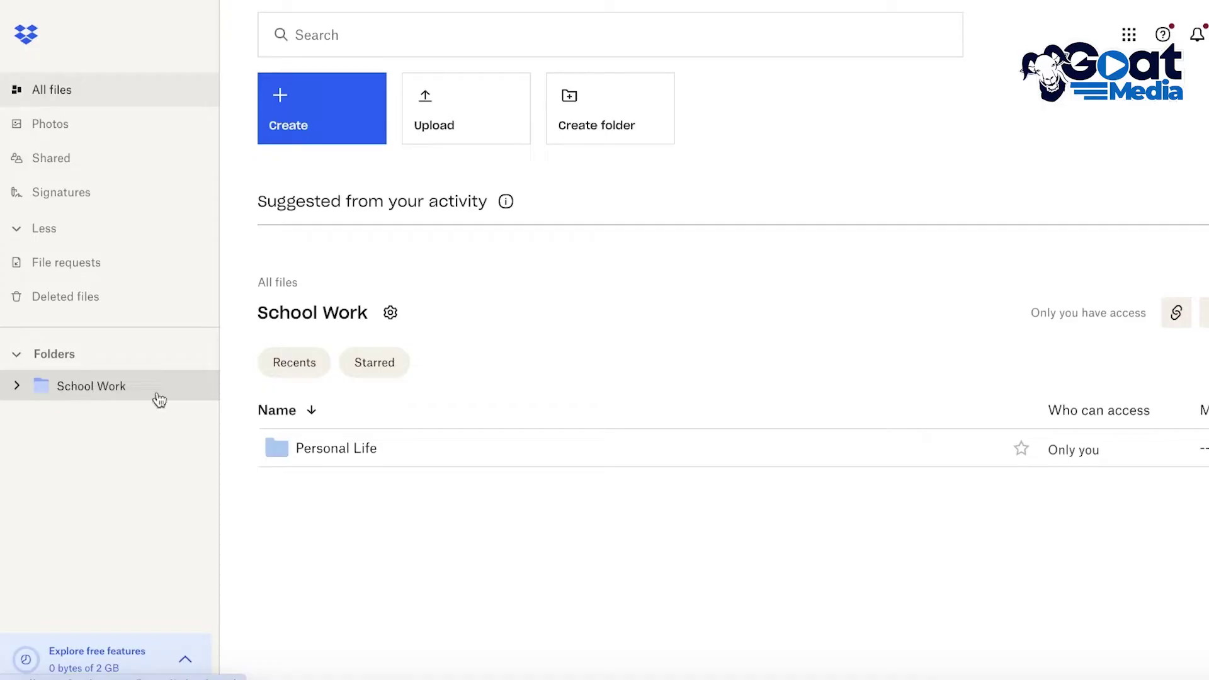
{"action": "left_click", "coordinate": [308, 441]}
{"action": "left_click", "coordinate": [100, 386]}
{"action": "left_click", "coordinate": [86, 417]}
{"action": "left_click", "coordinate": [39, 417]}
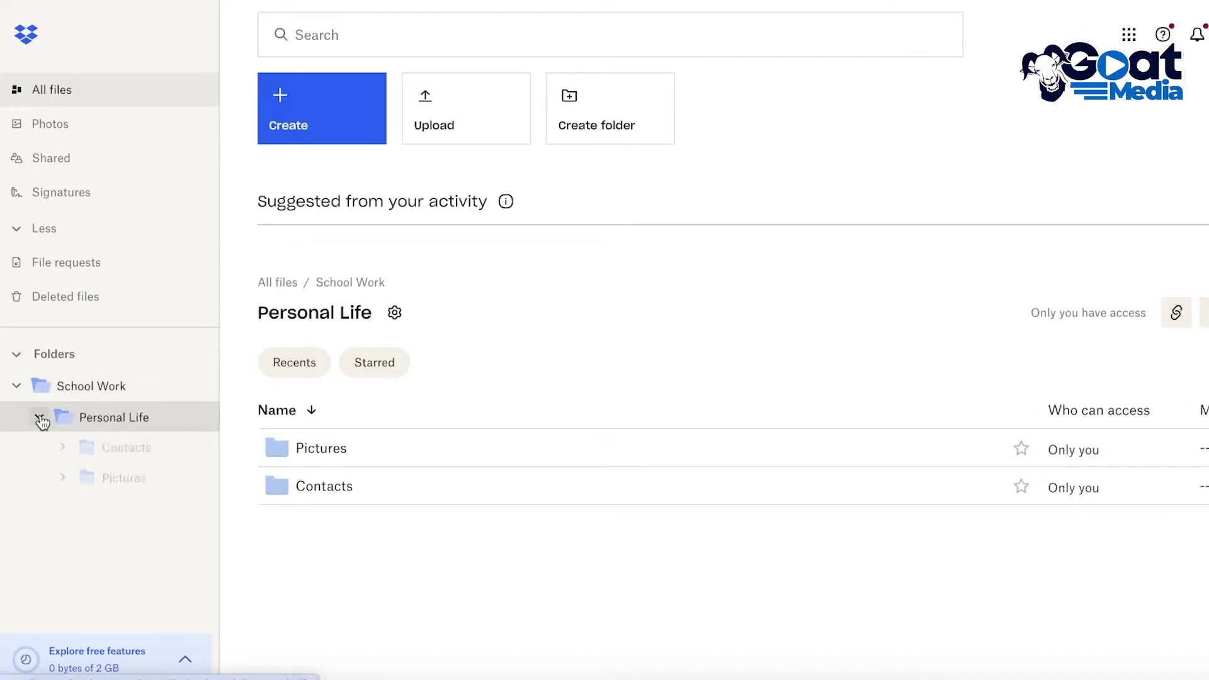
Step: Open School Work, select the Personal Life folder and review the additional actions and sharing options available for it
{"action": "left_click", "coordinate": [81, 396]}
{"action": "left_click", "coordinate": [240, 448]}
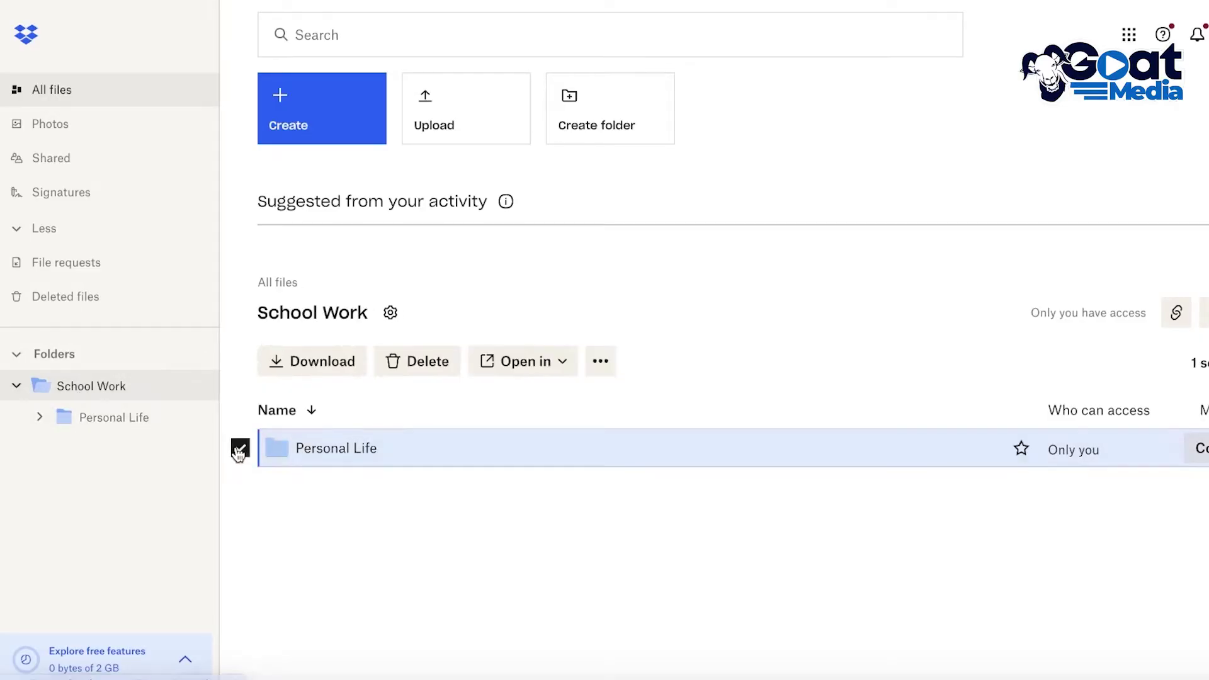
{"action": "left_click", "coordinate": [595, 363]}
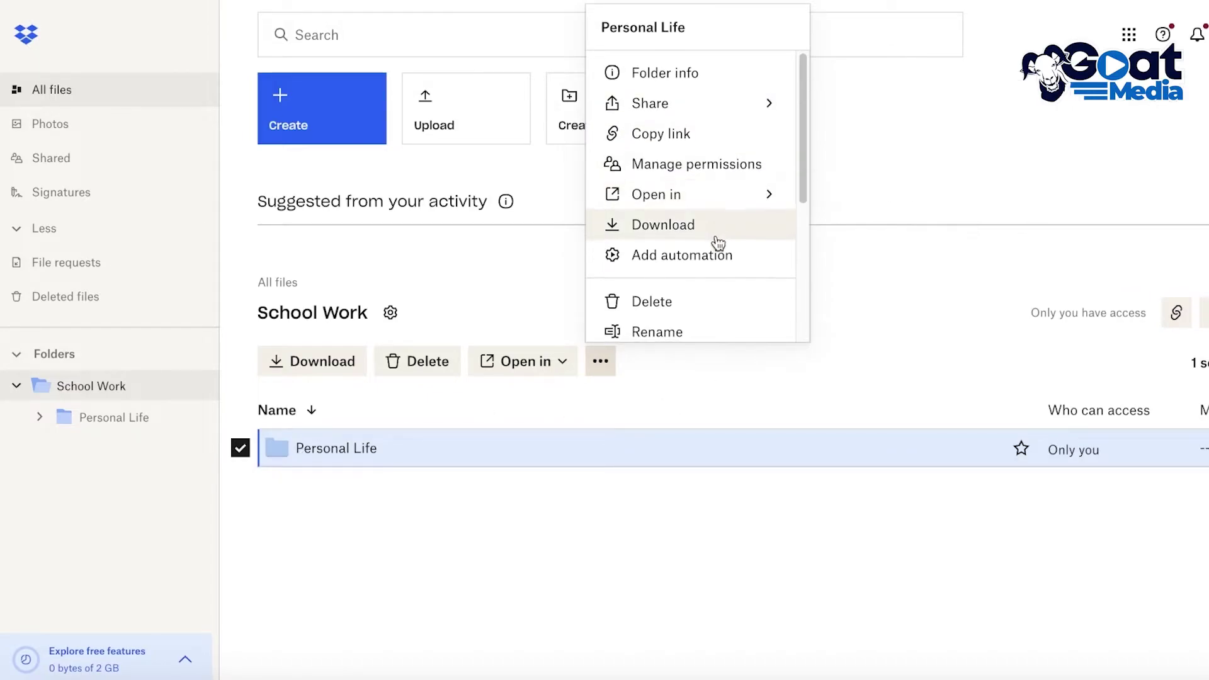
{"action": "scroll", "coordinate": [718, 243], "scroll_direction": "down", "scroll_amount": 4}
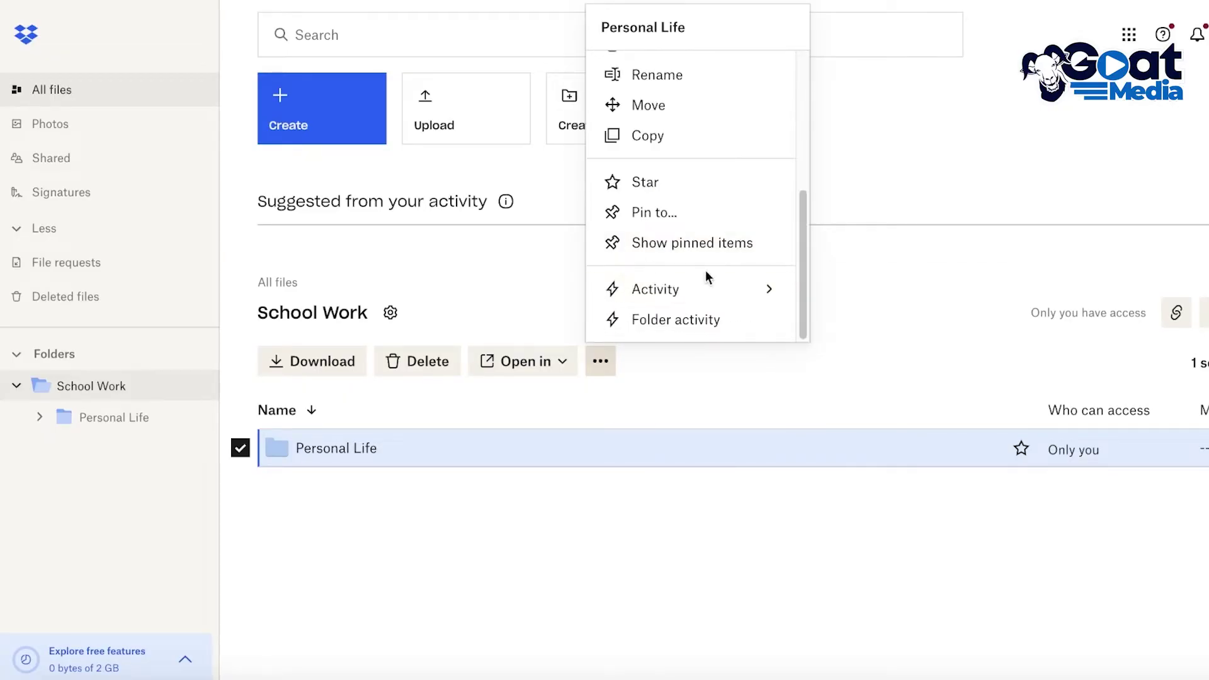
{"action": "scroll", "coordinate": [699, 226], "scroll_direction": "up", "scroll_amount": 4}
{"action": "scroll", "coordinate": [699, 224], "scroll_direction": "down", "scroll_amount": 4}
{"action": "scroll", "coordinate": [681, 340], "scroll_direction": "up", "scroll_amount": 5}
{"action": "mouse_move", "coordinate": [679, 111]}
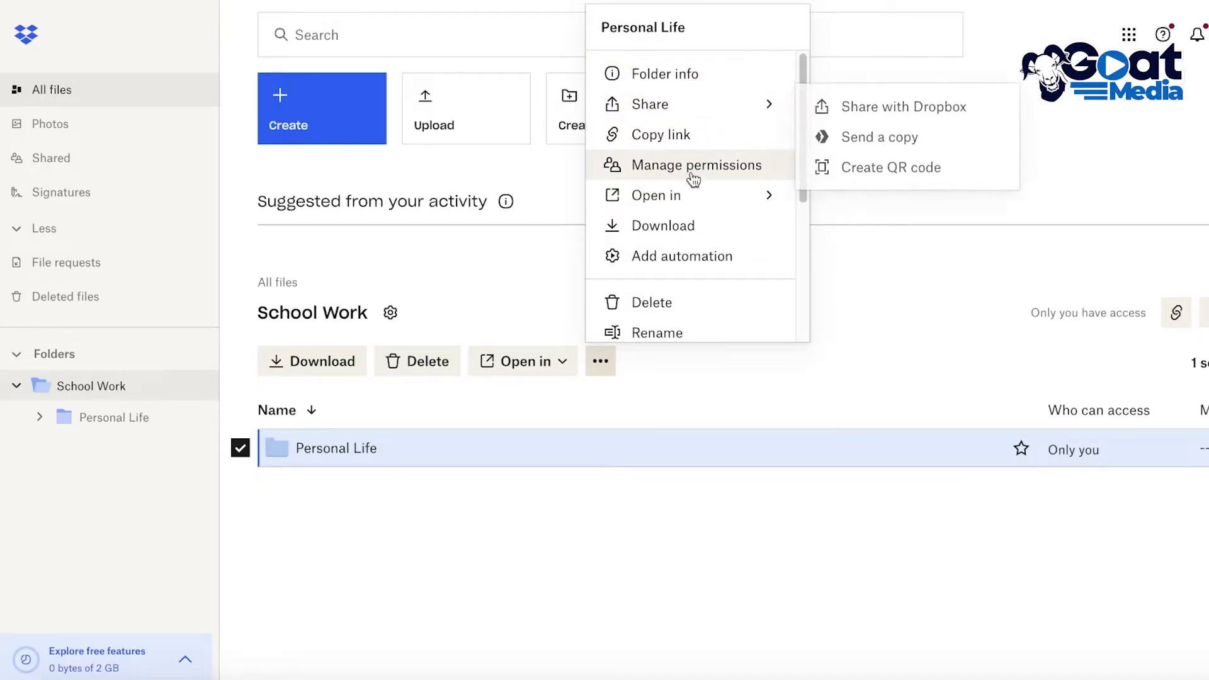
{"action": "left_click", "coordinate": [891, 359]}
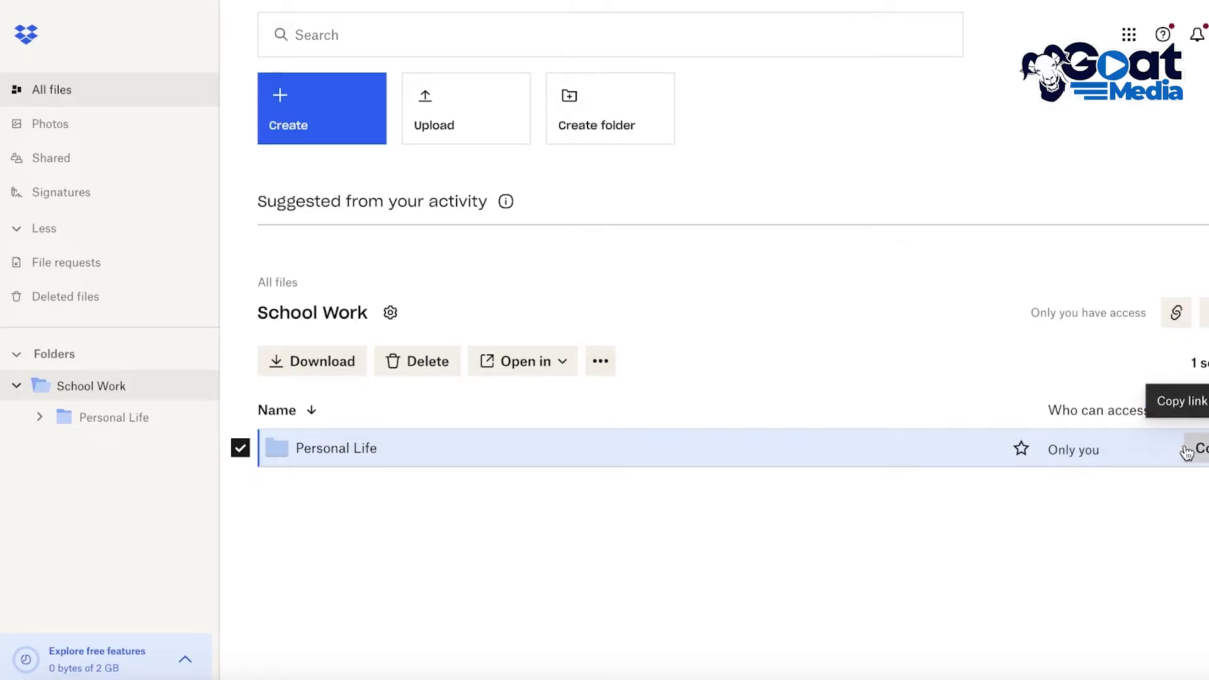
{"action": "left_click", "coordinate": [1206, 449]}
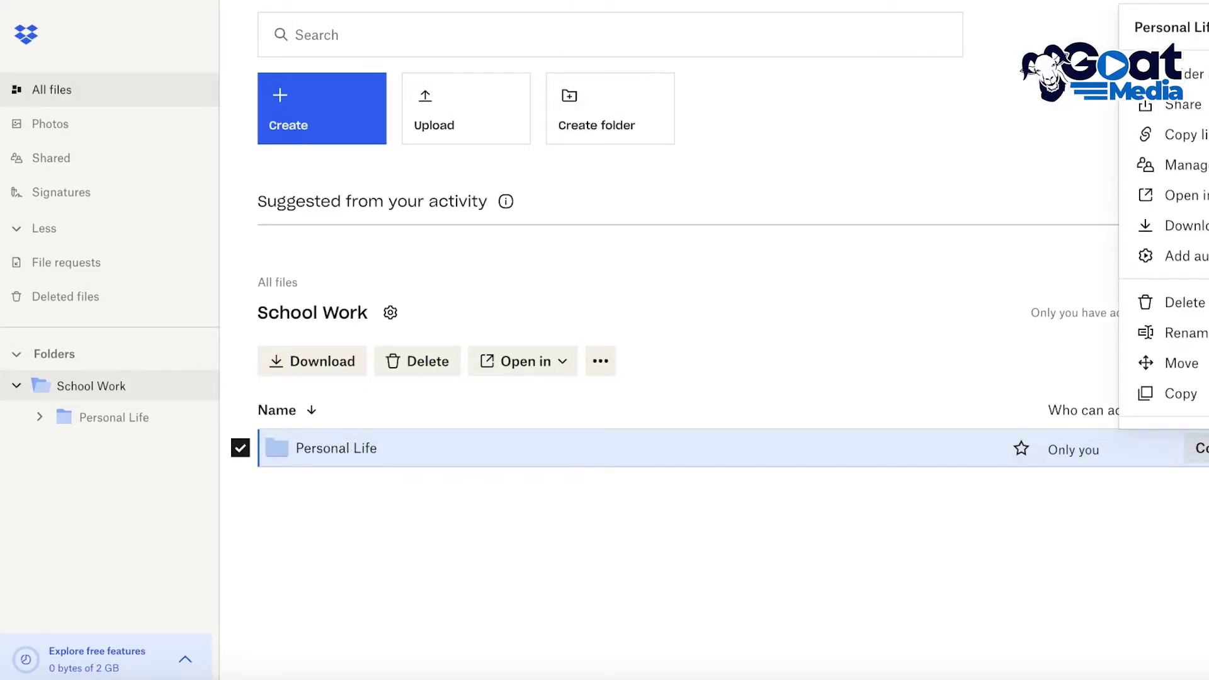
{"action": "left_click", "coordinate": [1190, 371]}
{"action": "left_click_drag", "start_coordinate": [242, 451], "coordinate": [21, 368]}
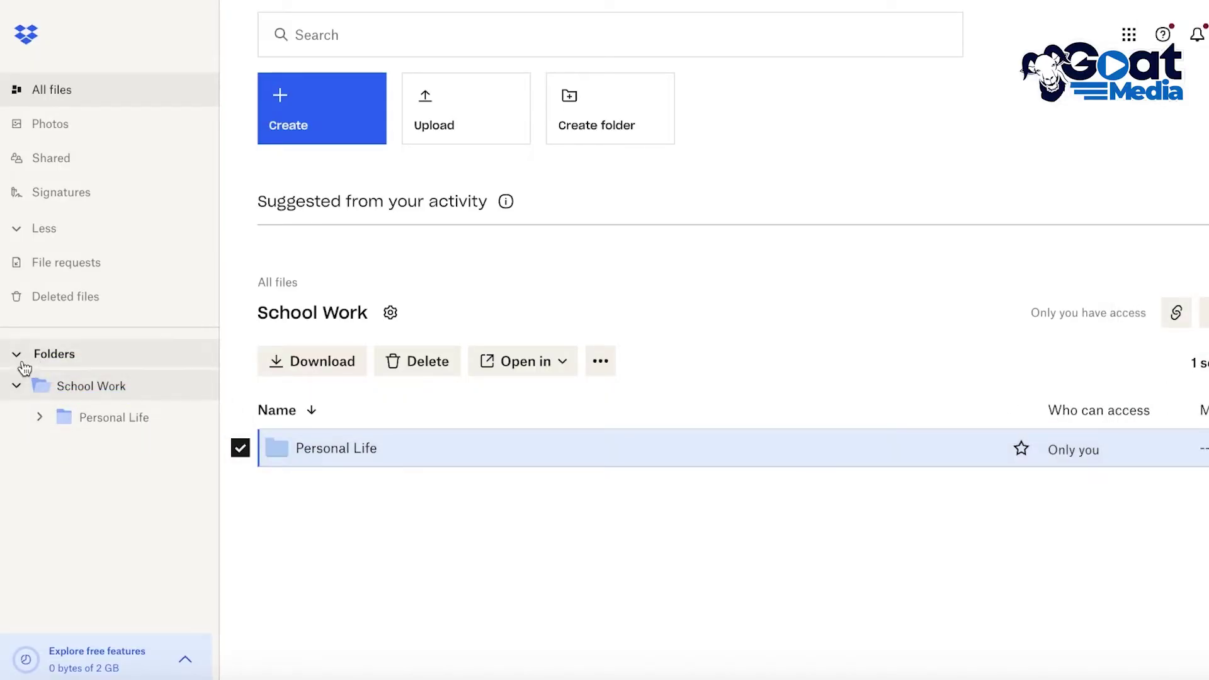
Step: Collapse School Work in the folder tree, return to All files and create a new folder named Life
{"action": "left_click", "coordinate": [28, 358]}
{"action": "left_click", "coordinate": [146, 358]}
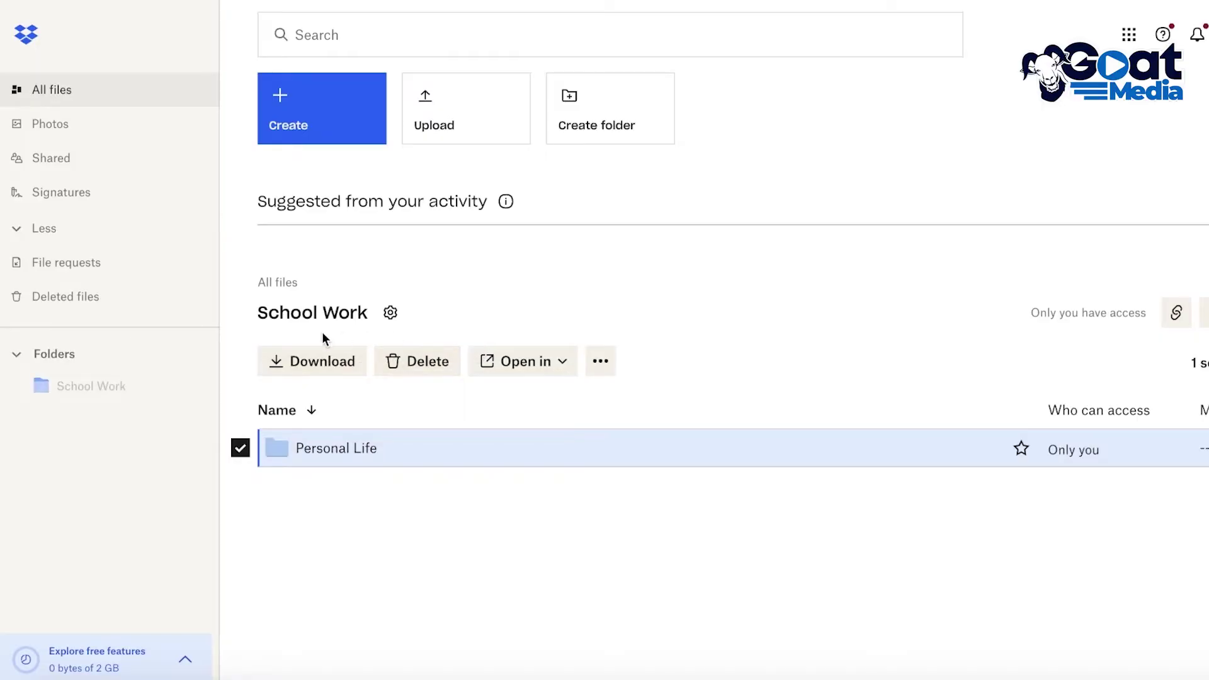
{"action": "left_click", "coordinate": [86, 96]}
{"action": "left_click", "coordinate": [365, 121]}
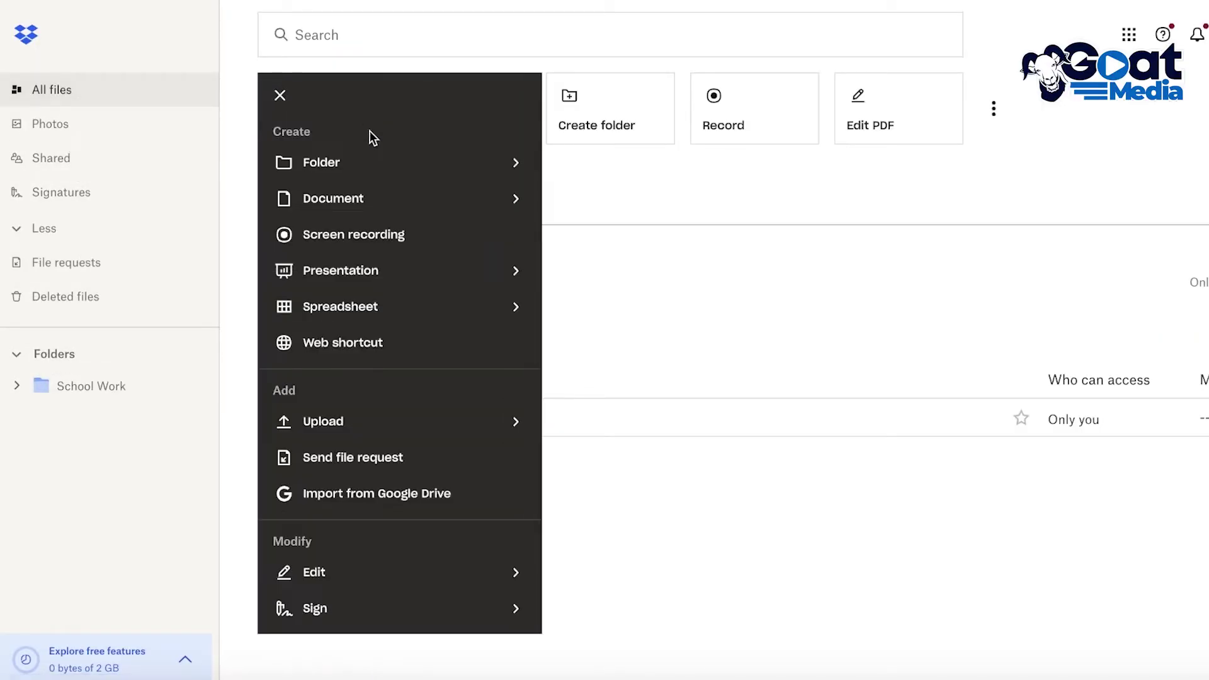
{"action": "mouse_move", "coordinate": [426, 170]}
{"action": "left_click", "coordinate": [592, 163]}
{"action": "key", "text": "Return"}
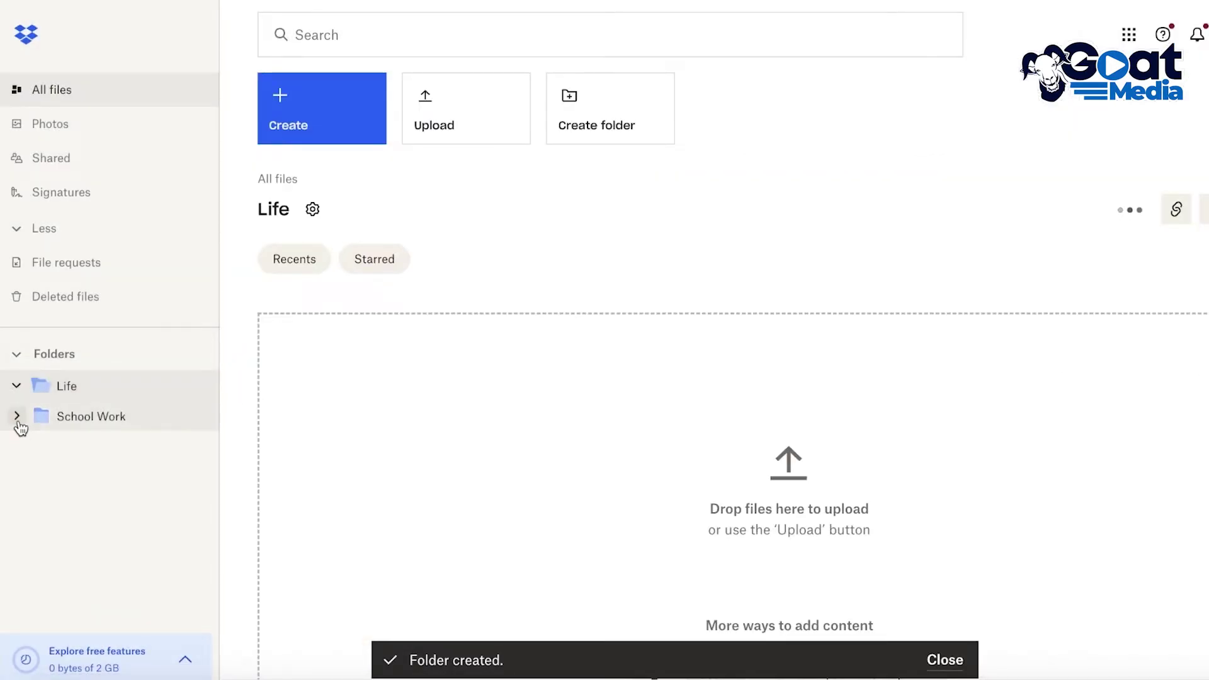
Step: Move the Personal Life folder from School Work into Life and collapse Life in the folder tree
{"action": "left_click", "coordinate": [23, 418]}
{"action": "left_click_drag", "start_coordinate": [84, 448], "coordinate": [96, 370]}
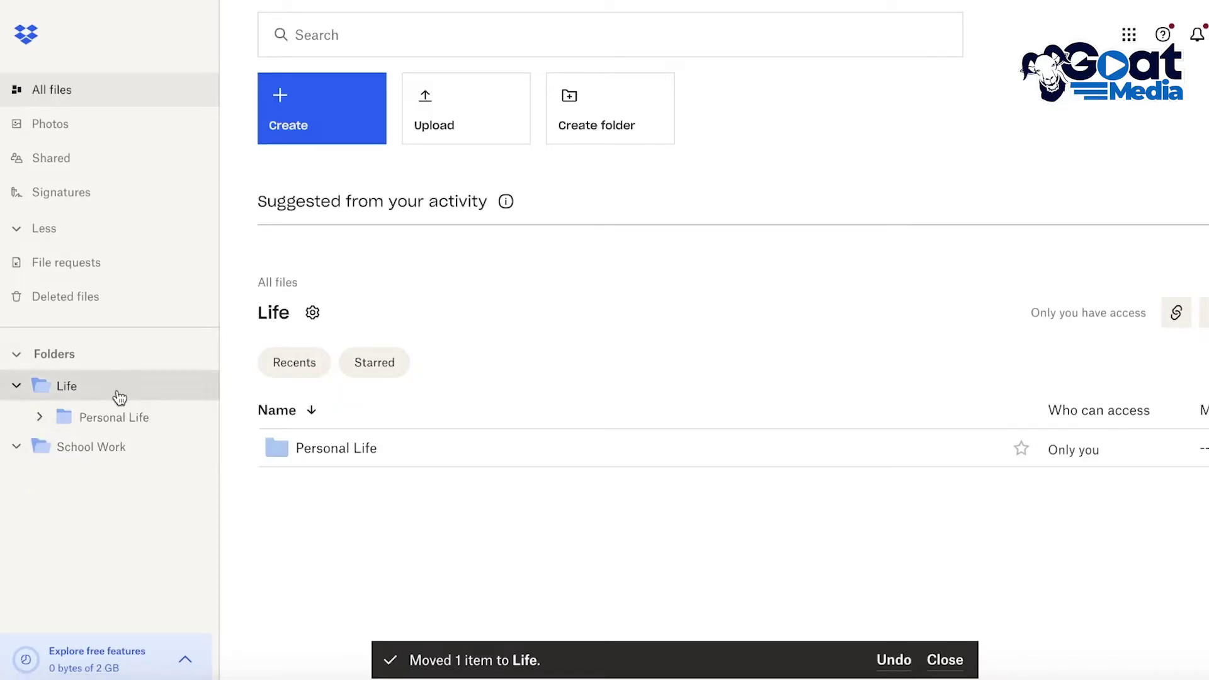
{"action": "left_click", "coordinate": [16, 387]}
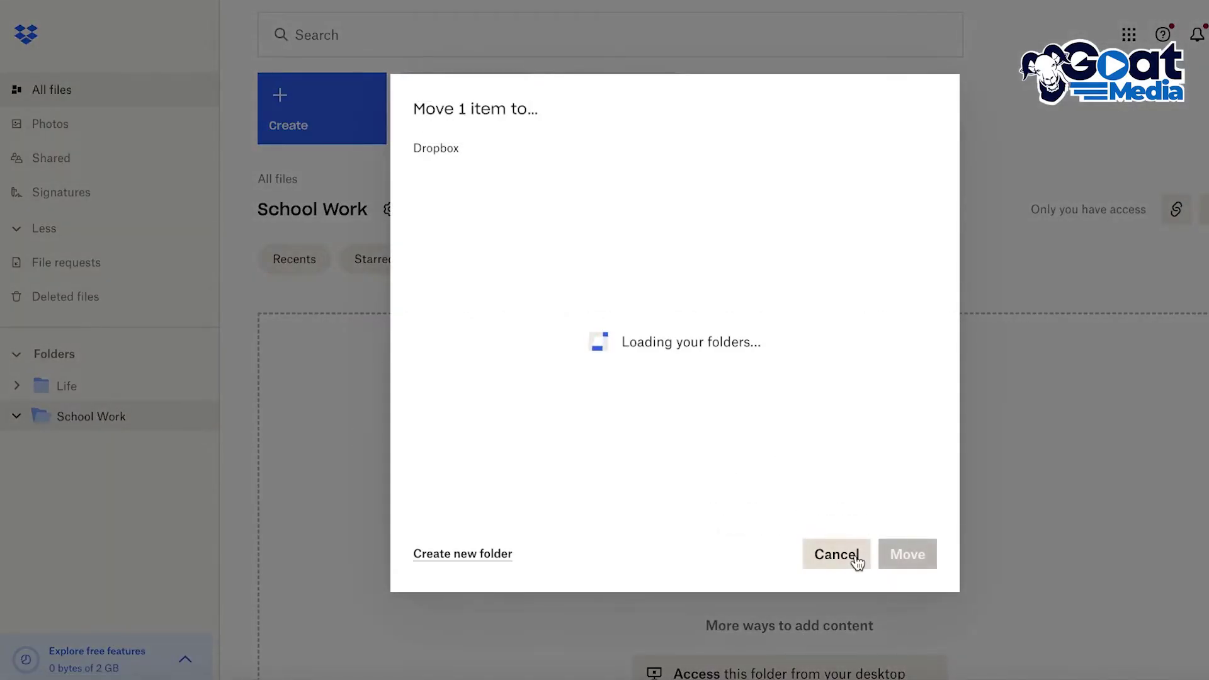
{"action": "left_click", "coordinate": [837, 555]}
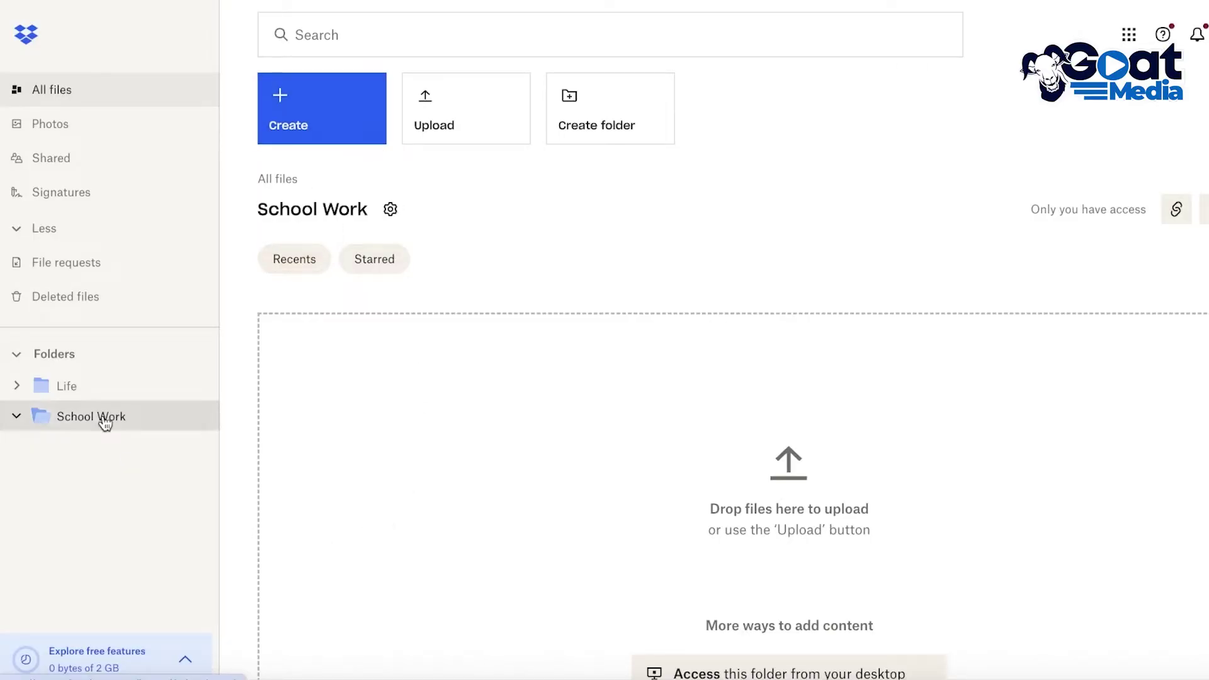
Step: Upload the image 60d1ecf874cb1_img54.webp from the Desktop into the School Work folder
{"action": "left_click", "coordinate": [315, 109]}
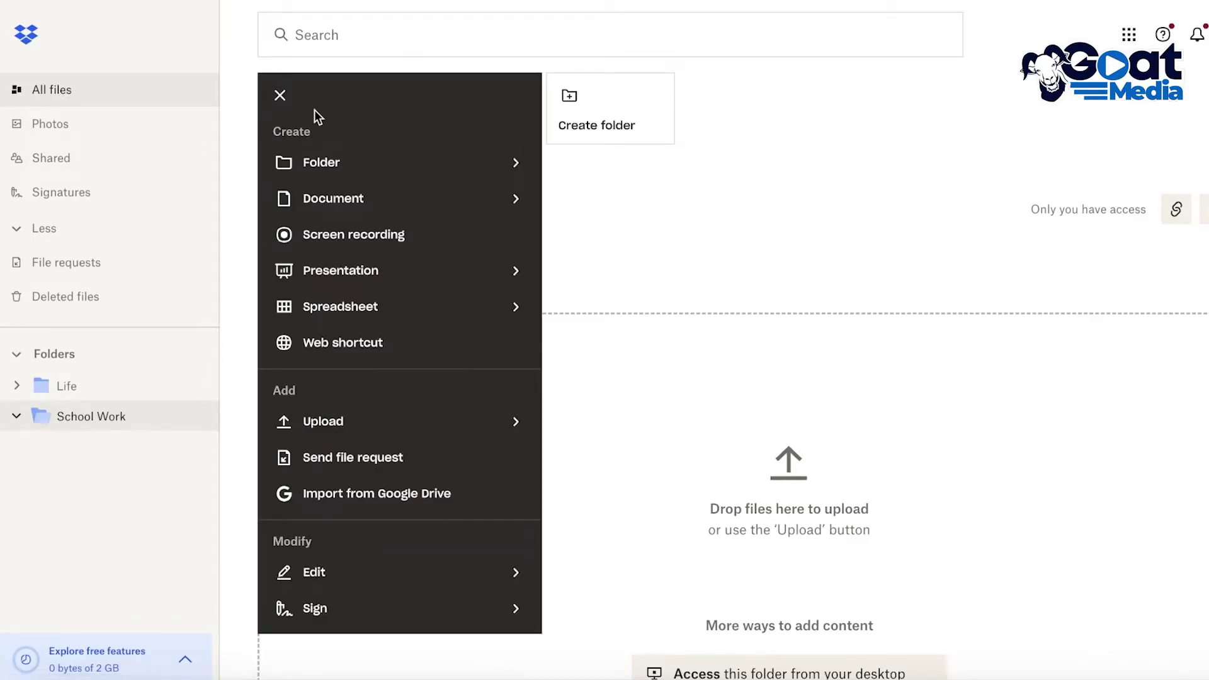
{"action": "mouse_move", "coordinate": [359, 432]}
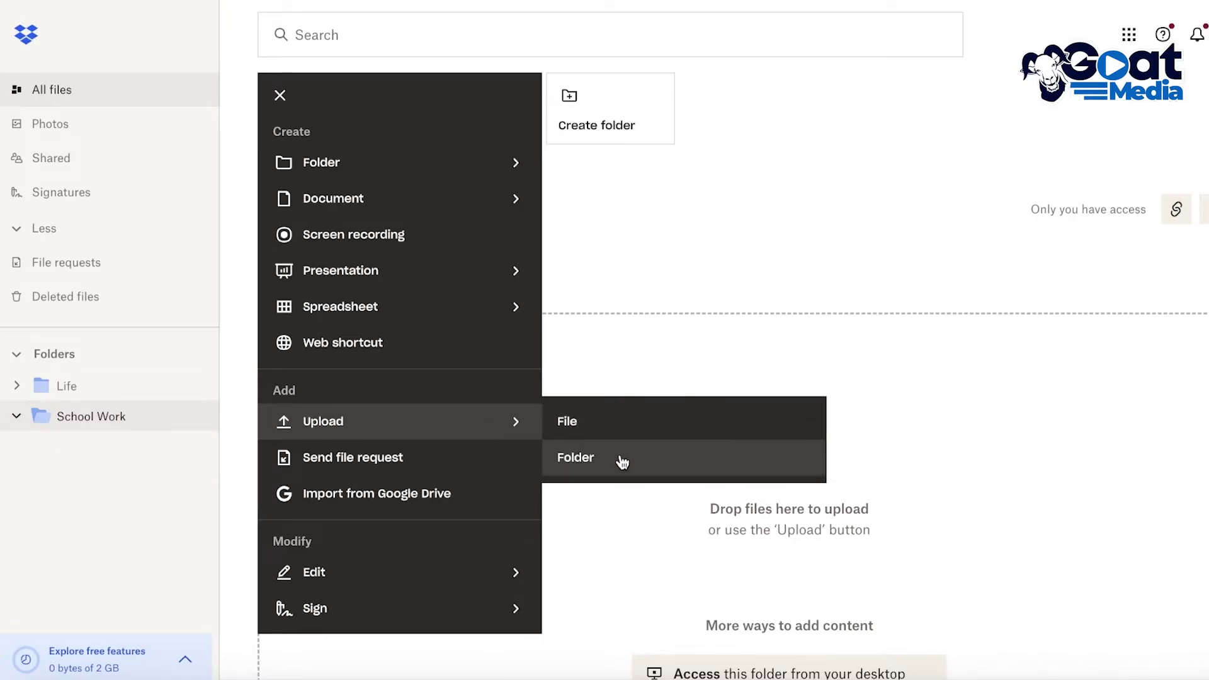
{"action": "left_click", "coordinate": [613, 424]}
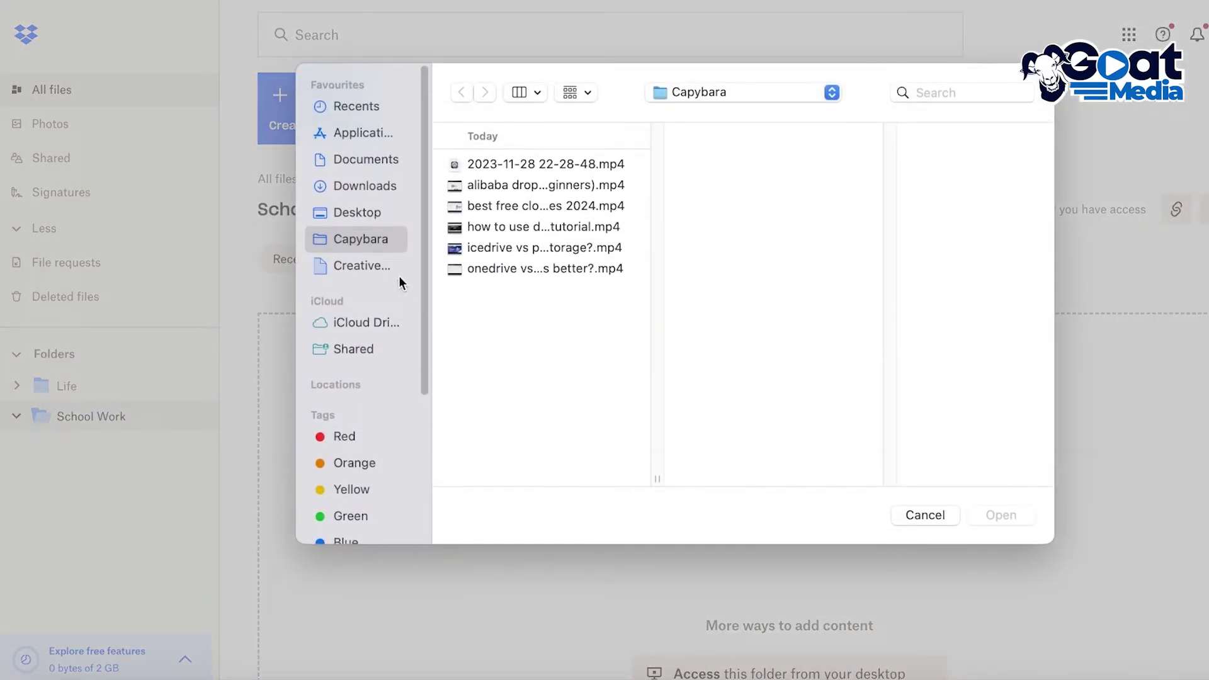
{"action": "left_click", "coordinate": [389, 267]}
{"action": "left_click", "coordinate": [374, 221]}
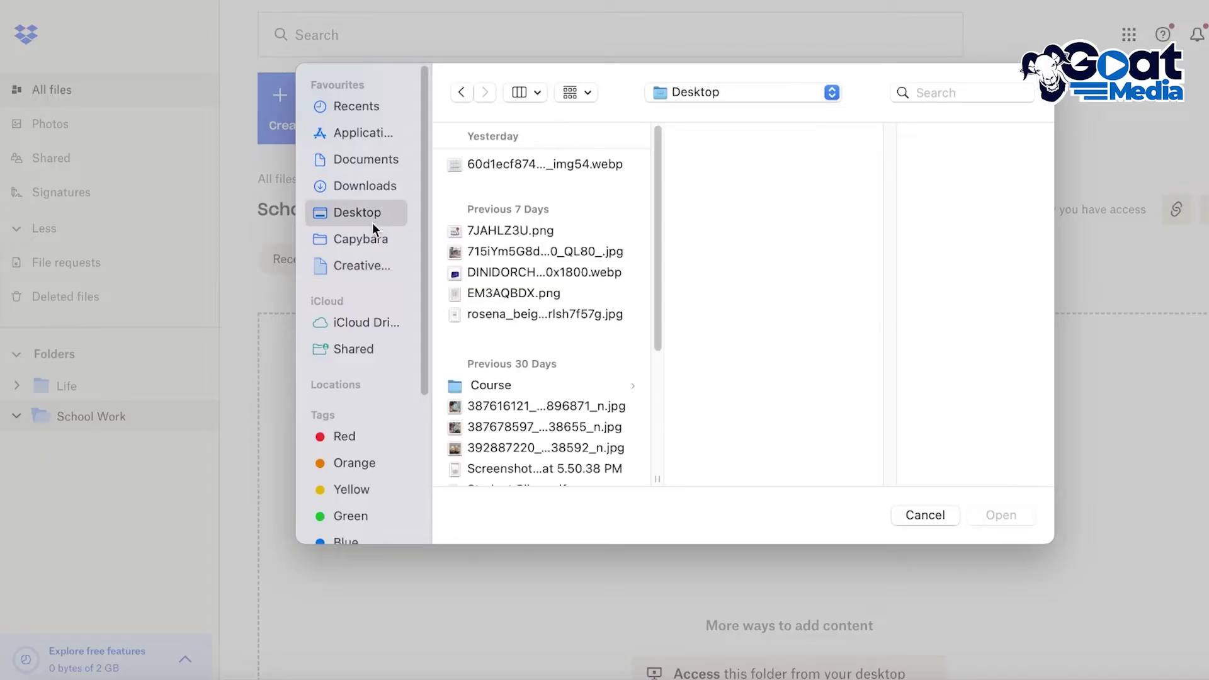
{"action": "scroll", "coordinate": [535, 328], "scroll_direction": "down", "scroll_amount": 5}
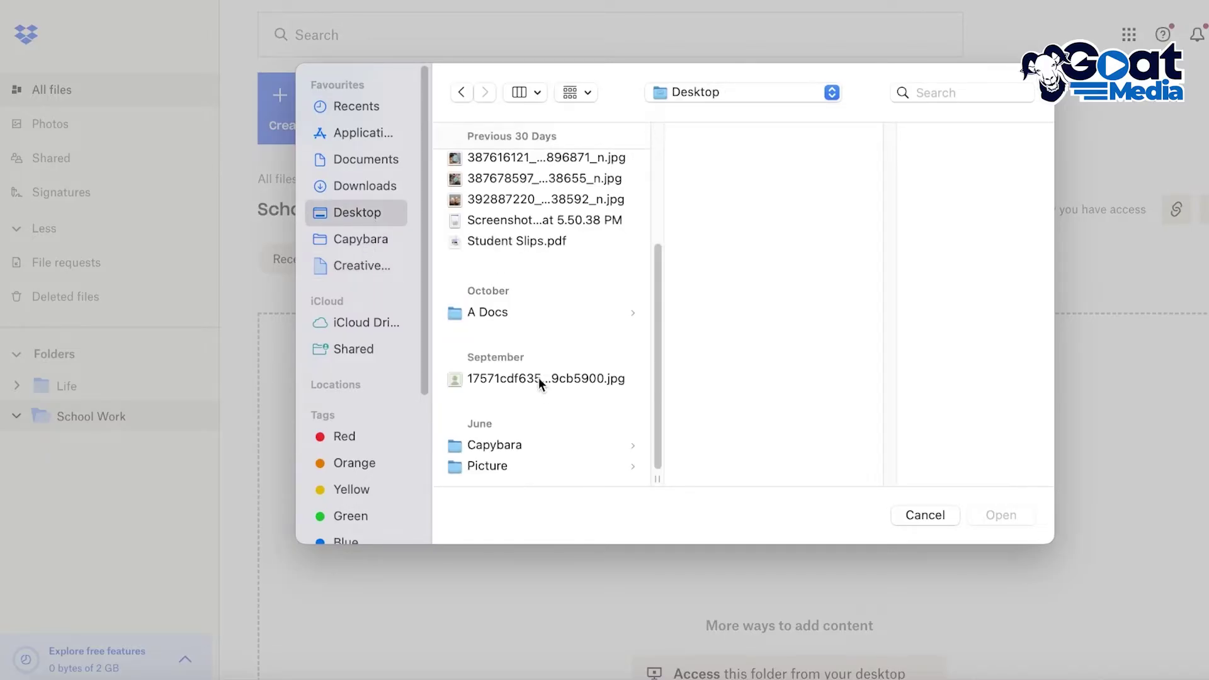
{"action": "scroll", "coordinate": [546, 350], "scroll_direction": "up", "scroll_amount": 5}
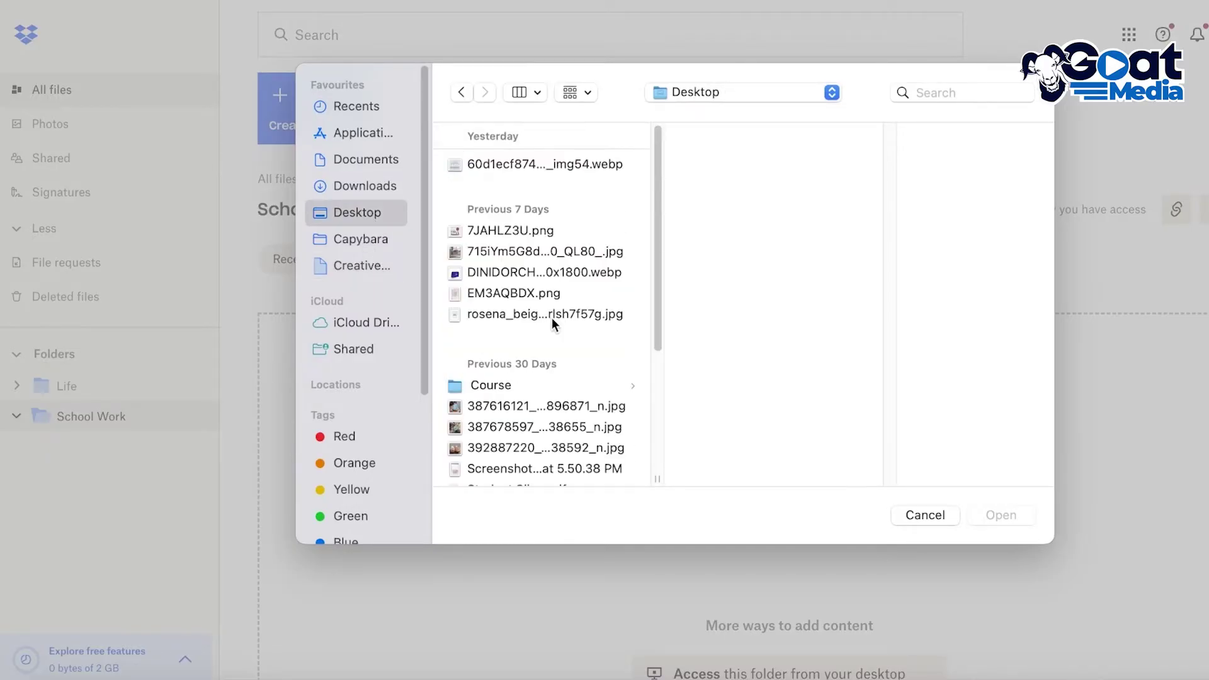
{"action": "left_click", "coordinate": [515, 159]}
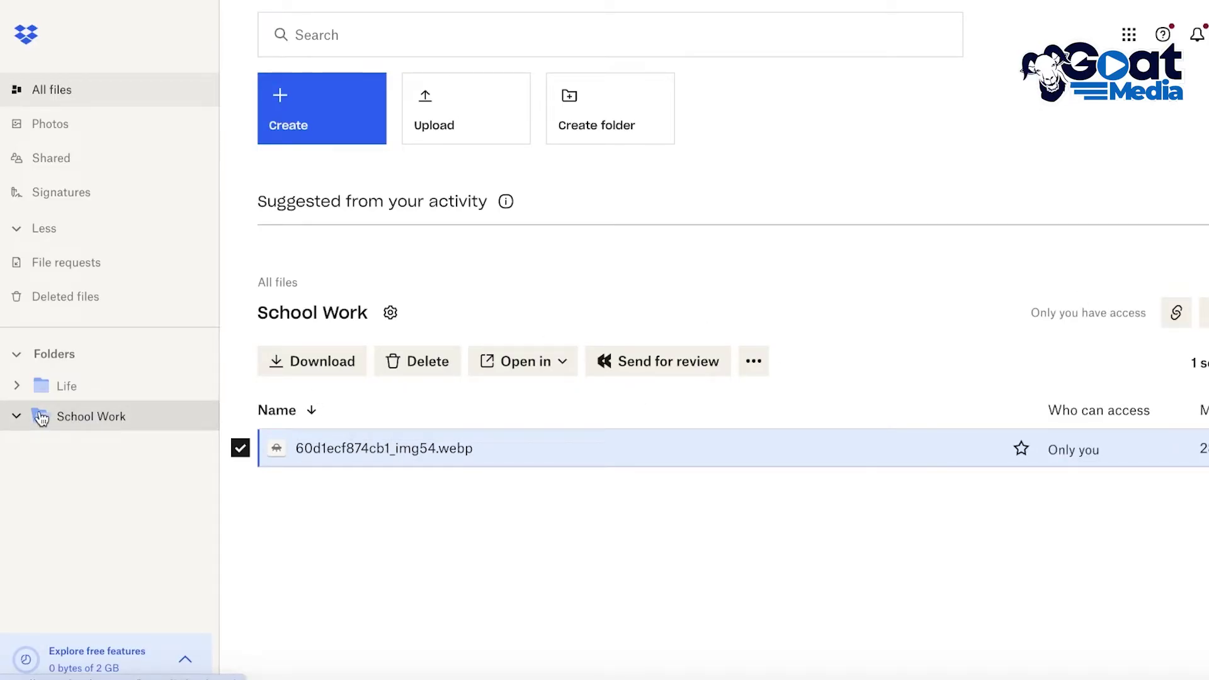
Step: Return to All files and try to open the School Work folder
{"action": "left_click", "coordinate": [82, 94]}
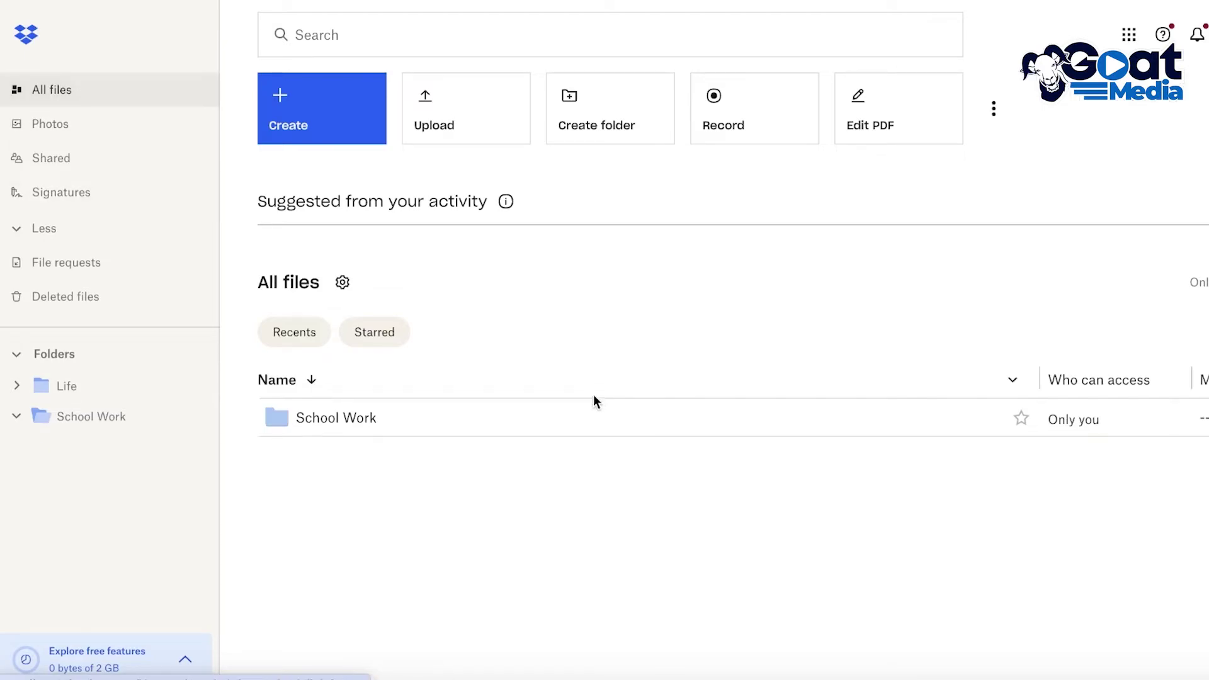
{"action": "left_click", "coordinate": [441, 419]}
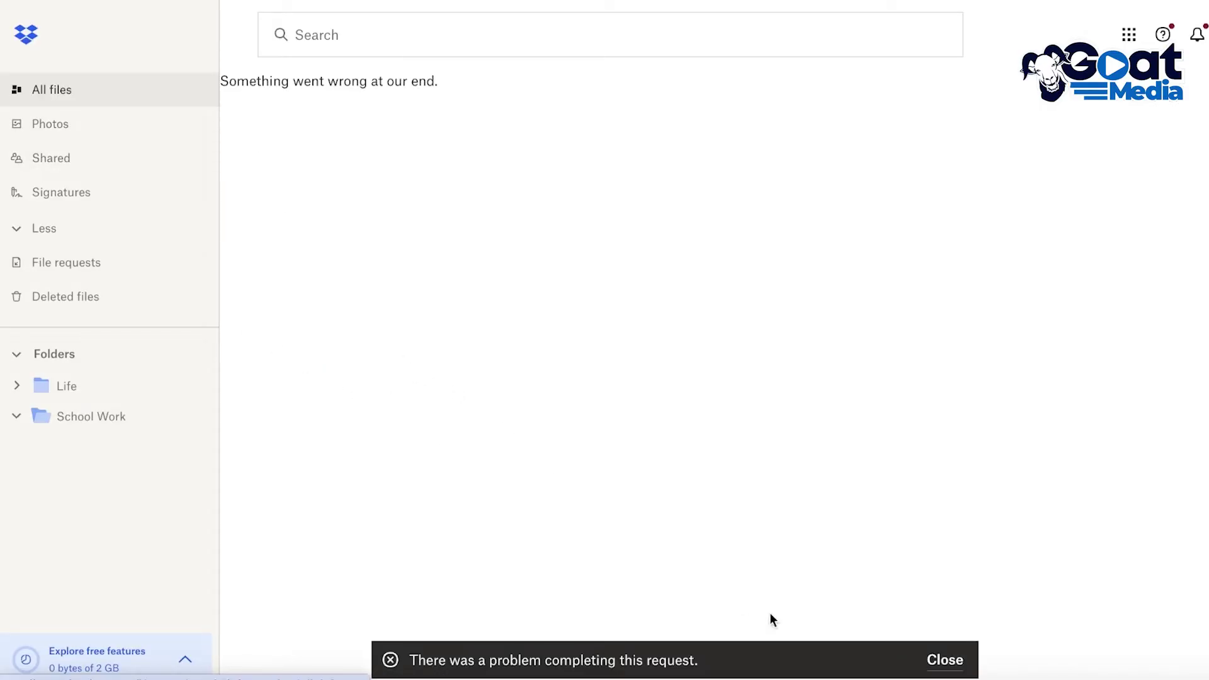
{"action": "left_click", "coordinate": [944, 660]}
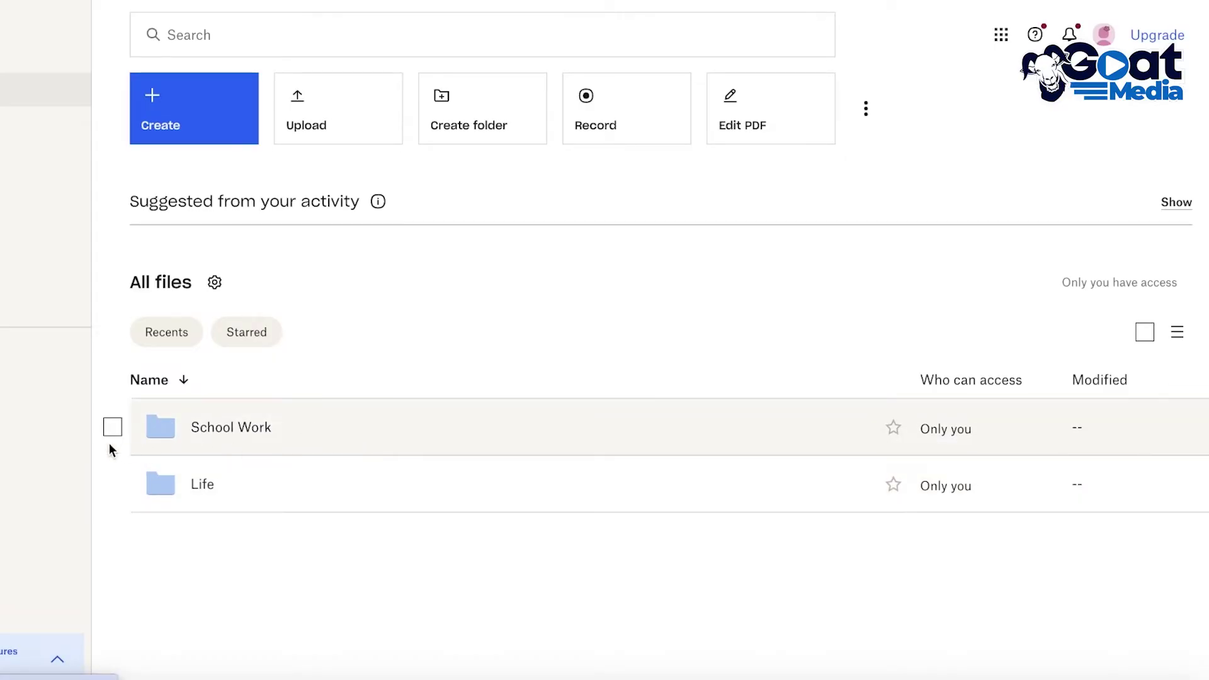
Step: Open the sharing options for School Work and switch the link permission to can view and back to can edit
{"action": "left_click", "coordinate": [112, 428]}
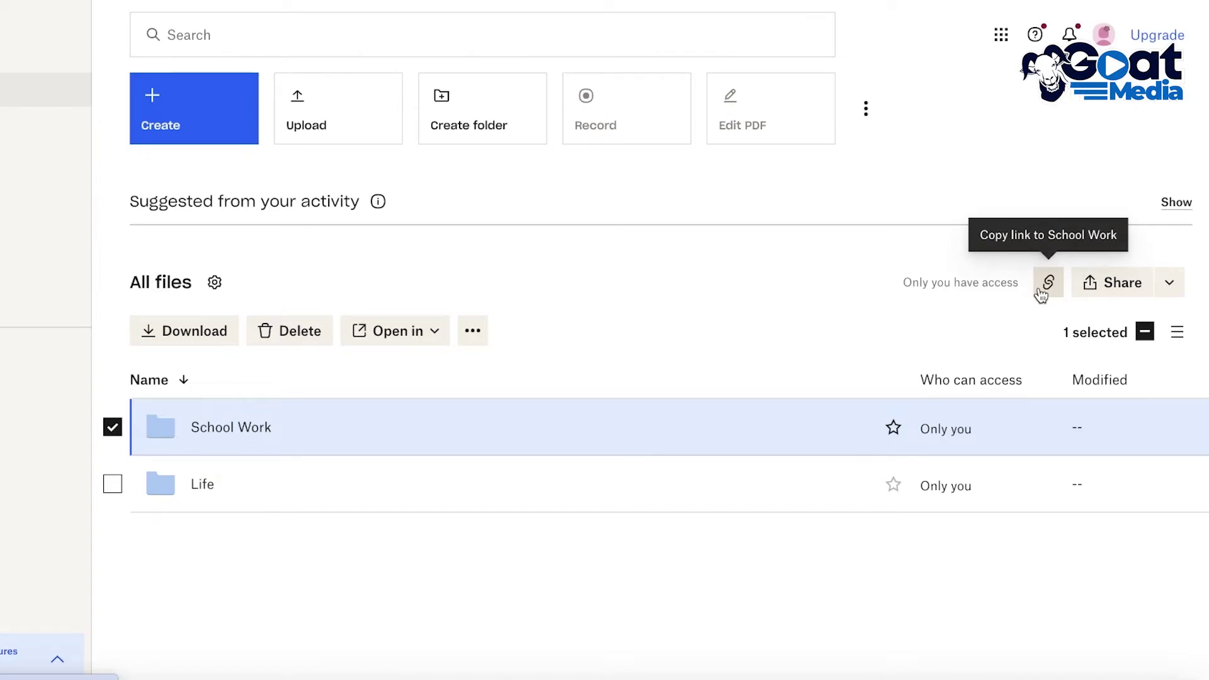
{"action": "left_click", "coordinate": [1129, 282]}
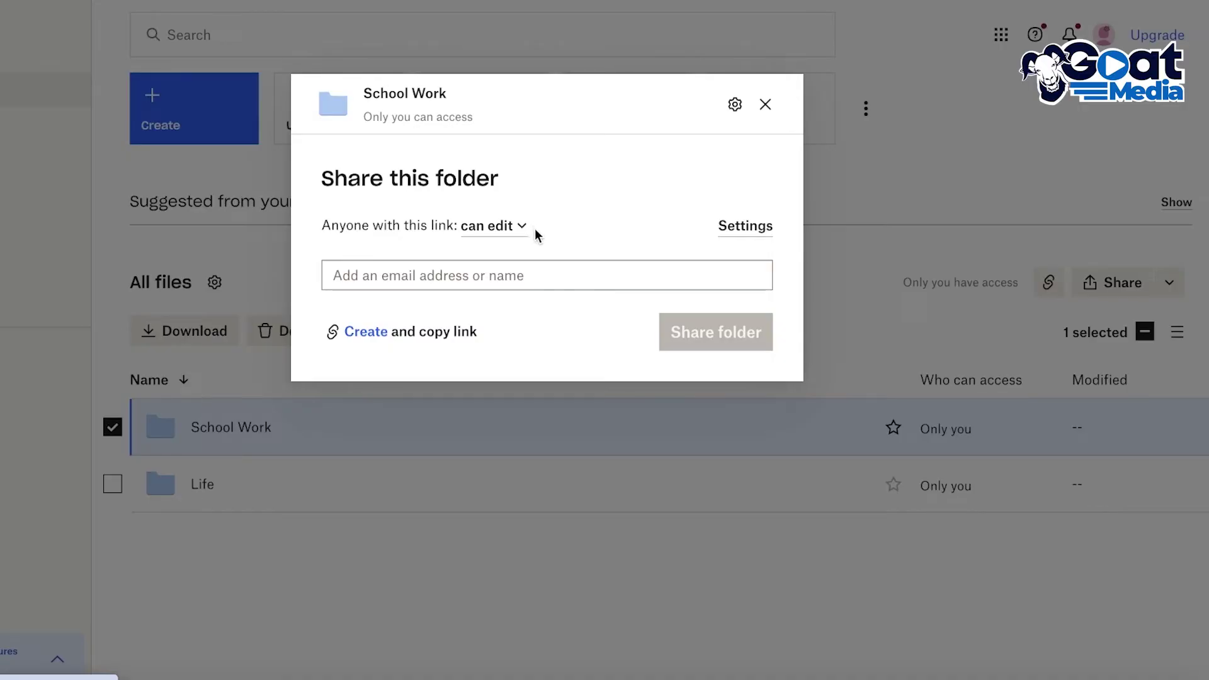
{"action": "left_click", "coordinate": [504, 227]}
{"action": "left_click", "coordinate": [493, 265]}
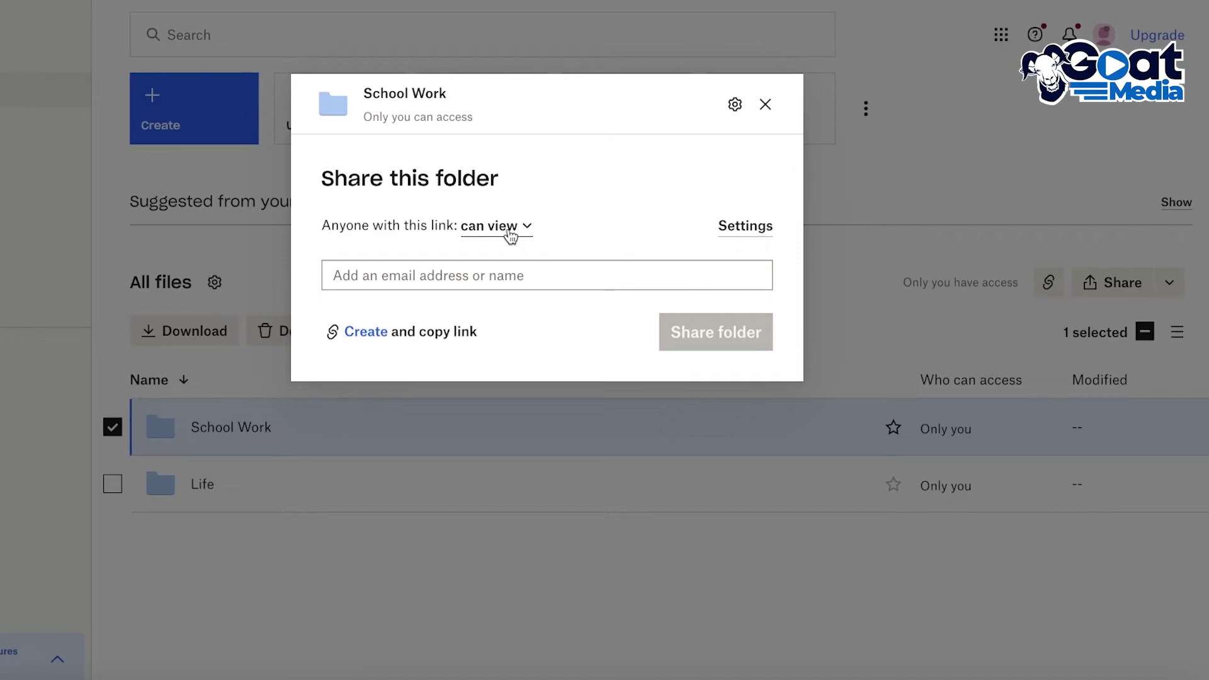
{"action": "left_click", "coordinate": [510, 234]}
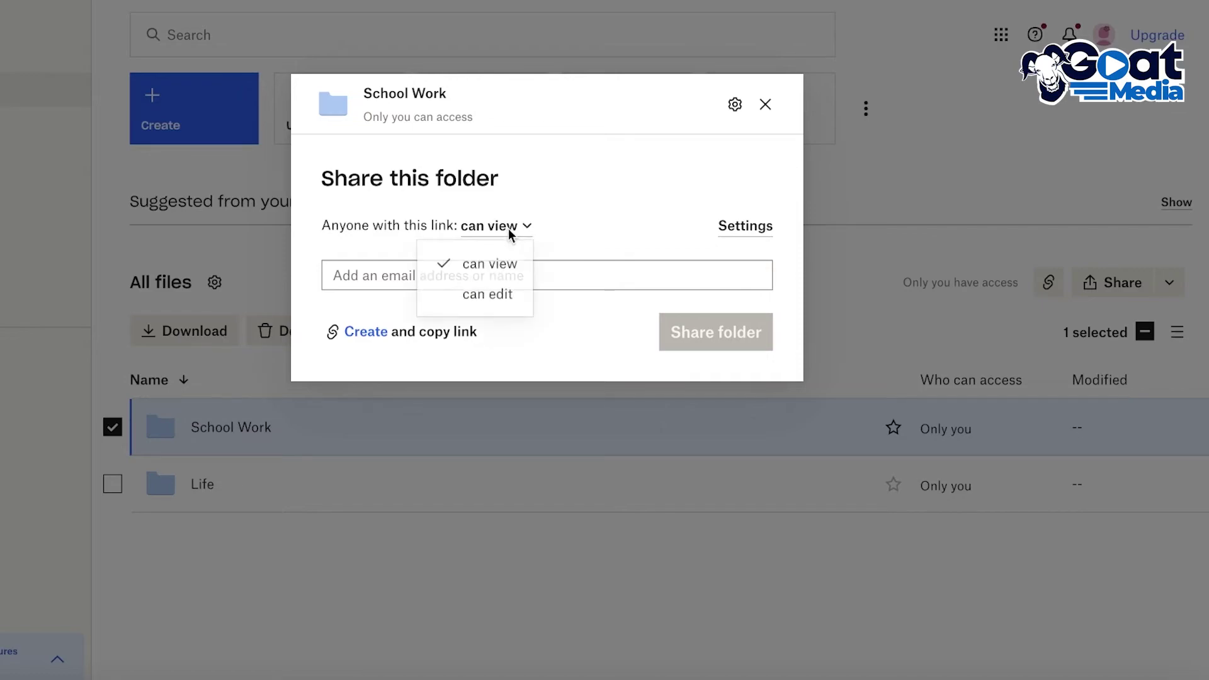
{"action": "left_click", "coordinate": [489, 296]}
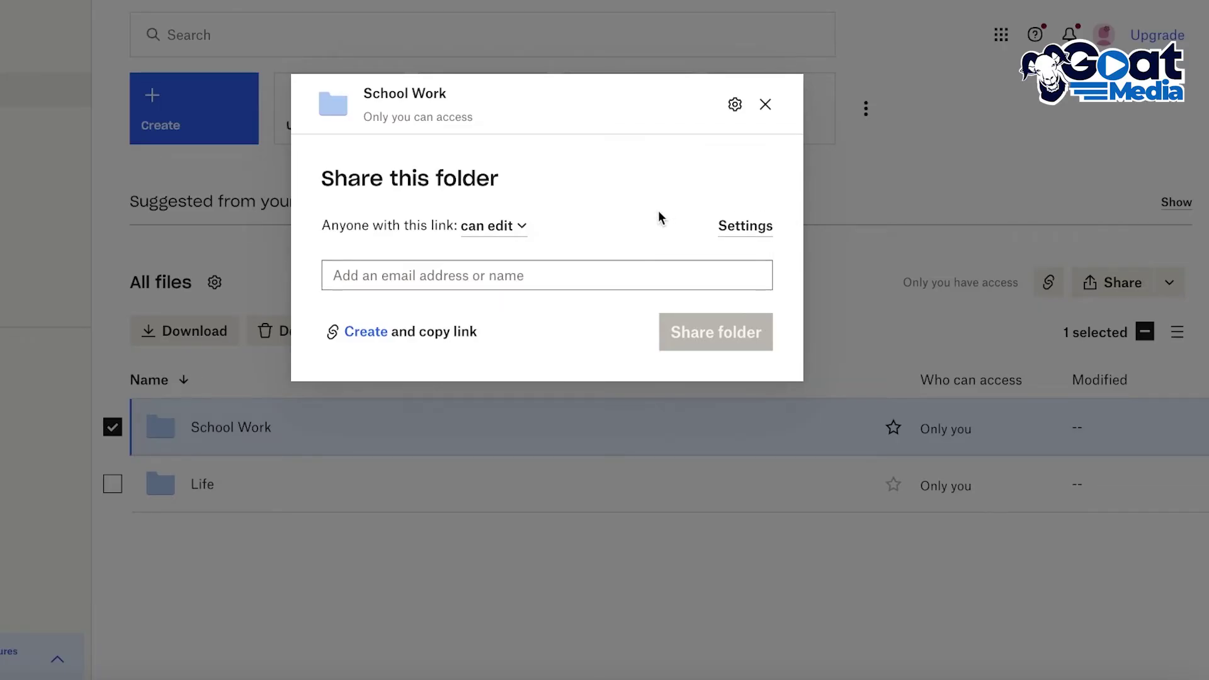
Step: Open the School Work folder's sharing settings and switch Manage access to Only the owner and back to Folder members
{"action": "left_click", "coordinate": [731, 227]}
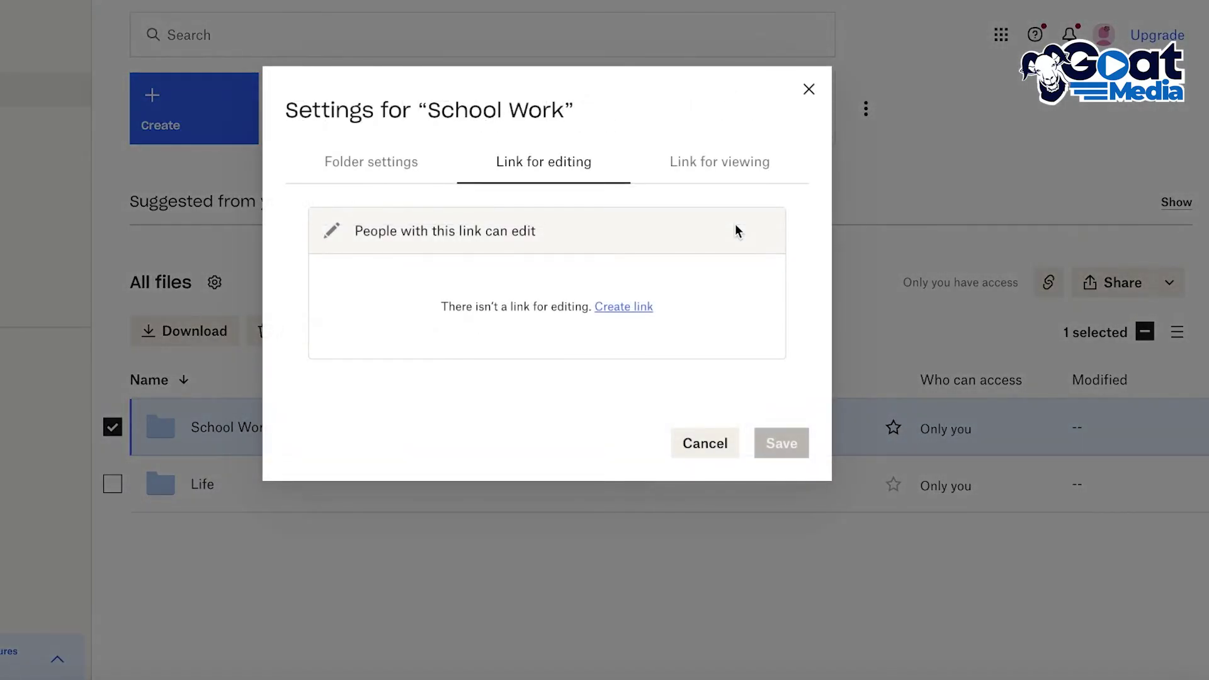
{"action": "left_click", "coordinate": [403, 167]}
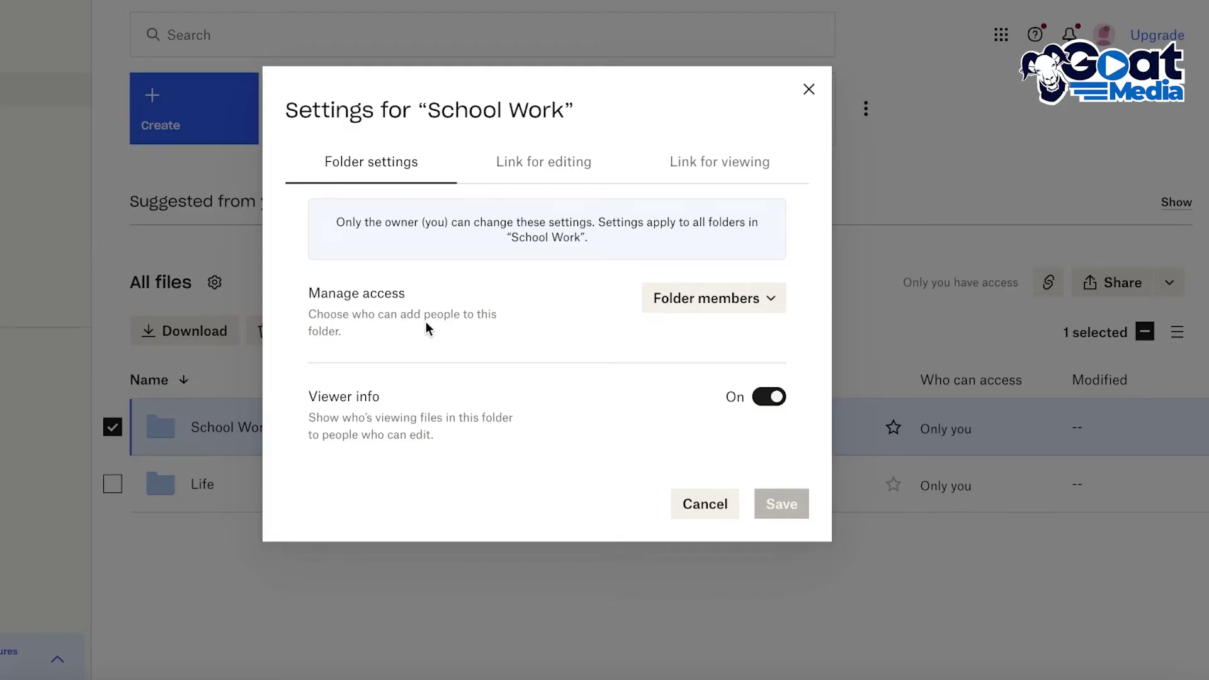
{"action": "left_click", "coordinate": [699, 298]}
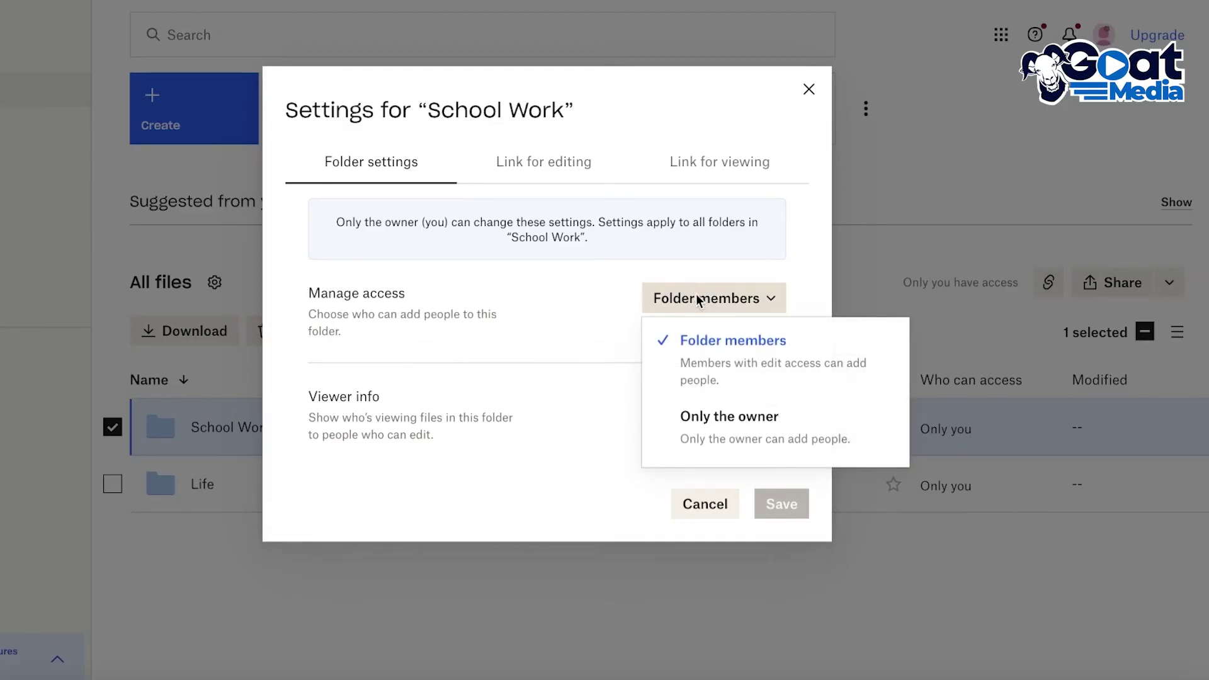
{"action": "left_click", "coordinate": [710, 444]}
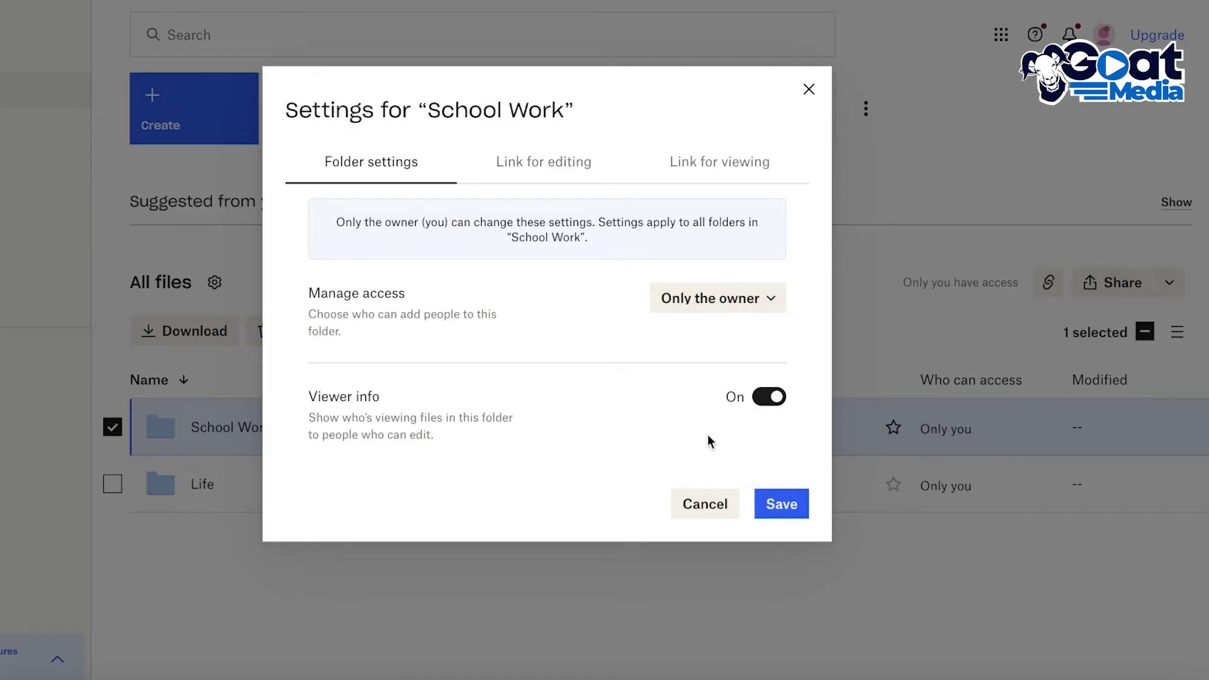
{"action": "left_click", "coordinate": [749, 299]}
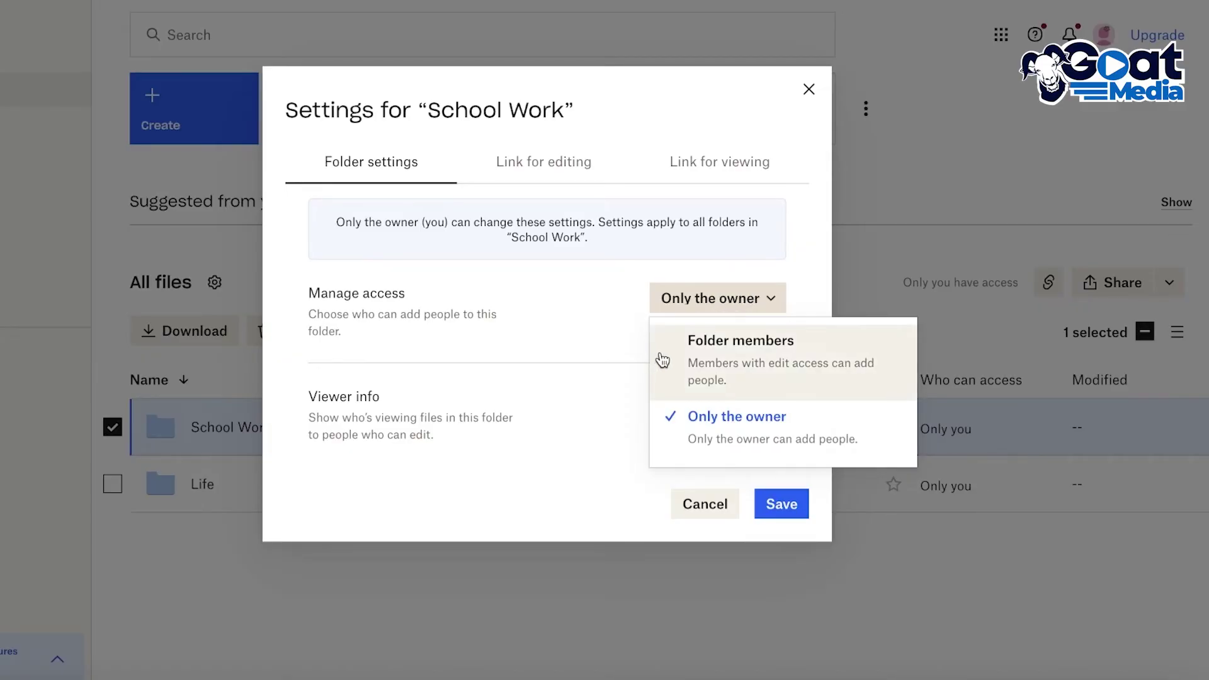
{"action": "left_click", "coordinate": [702, 354]}
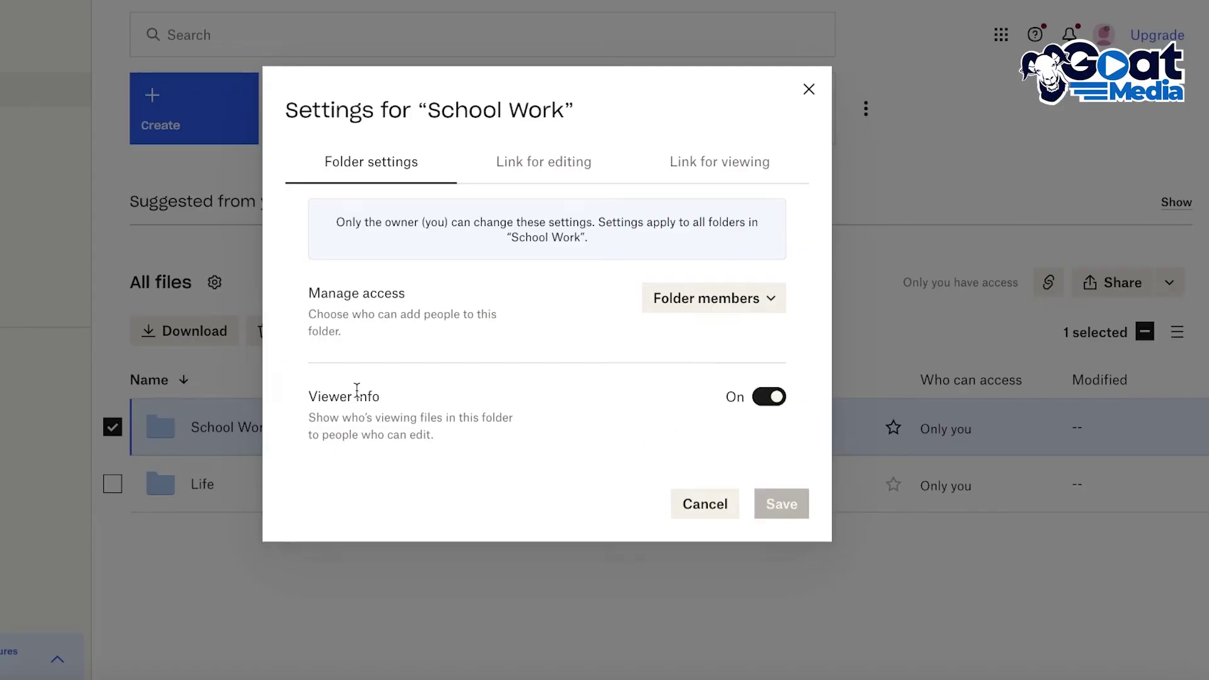
Step: Create a link for editing the School Work folder
{"action": "left_click", "coordinate": [562, 174]}
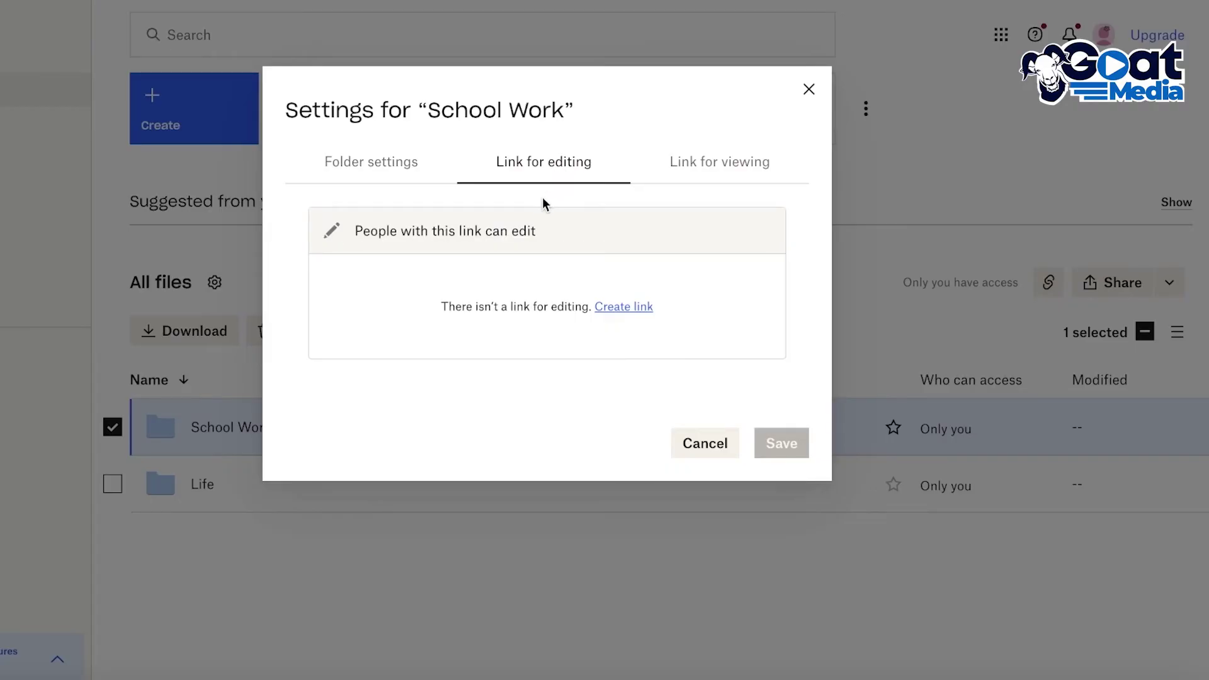
{"action": "left_click", "coordinate": [378, 159]}
{"action": "left_click", "coordinate": [524, 162]}
{"action": "left_click", "coordinate": [617, 307]}
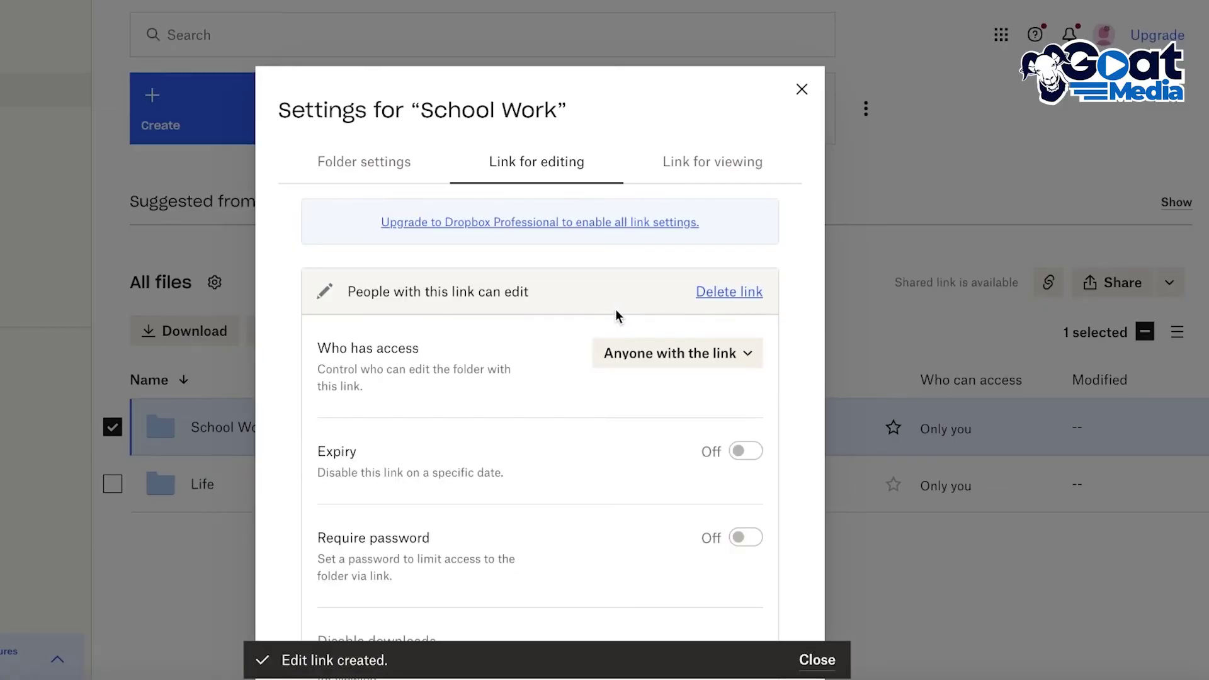
Step: Review who can have access through the editing link, plus its expiry, password and download options
{"action": "left_click", "coordinate": [679, 345]}
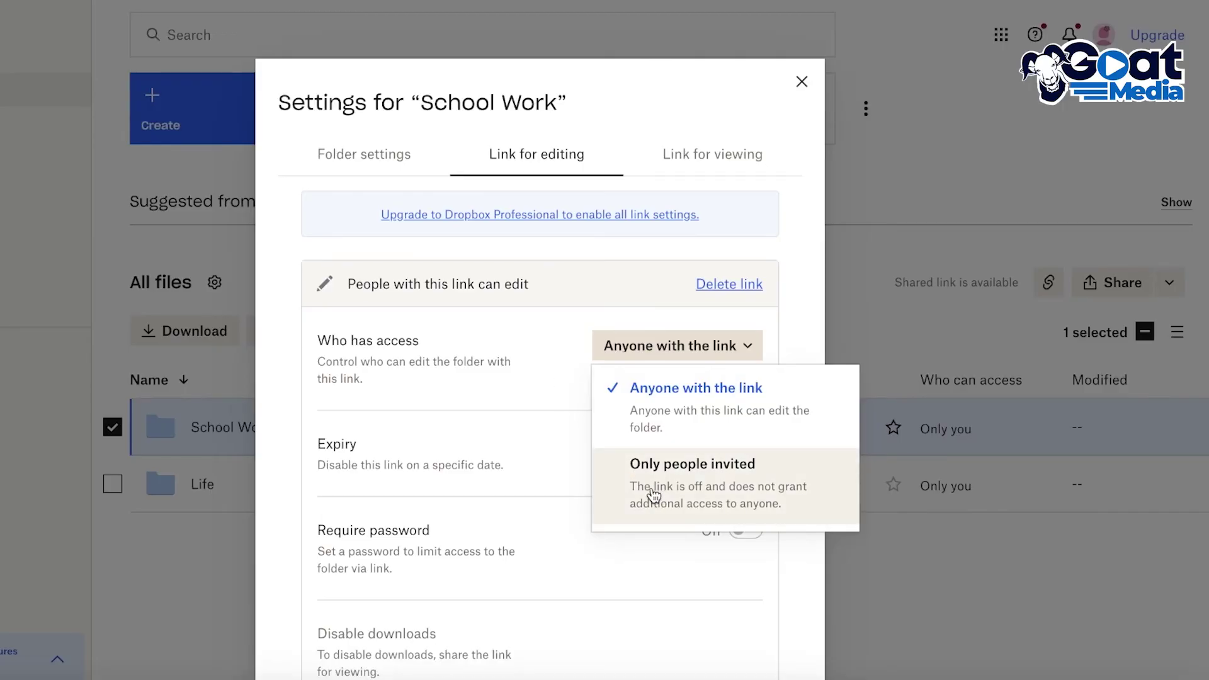
{"action": "left_click", "coordinate": [584, 474]}
{"action": "scroll", "coordinate": [701, 445], "scroll_direction": "down", "scroll_amount": 2}
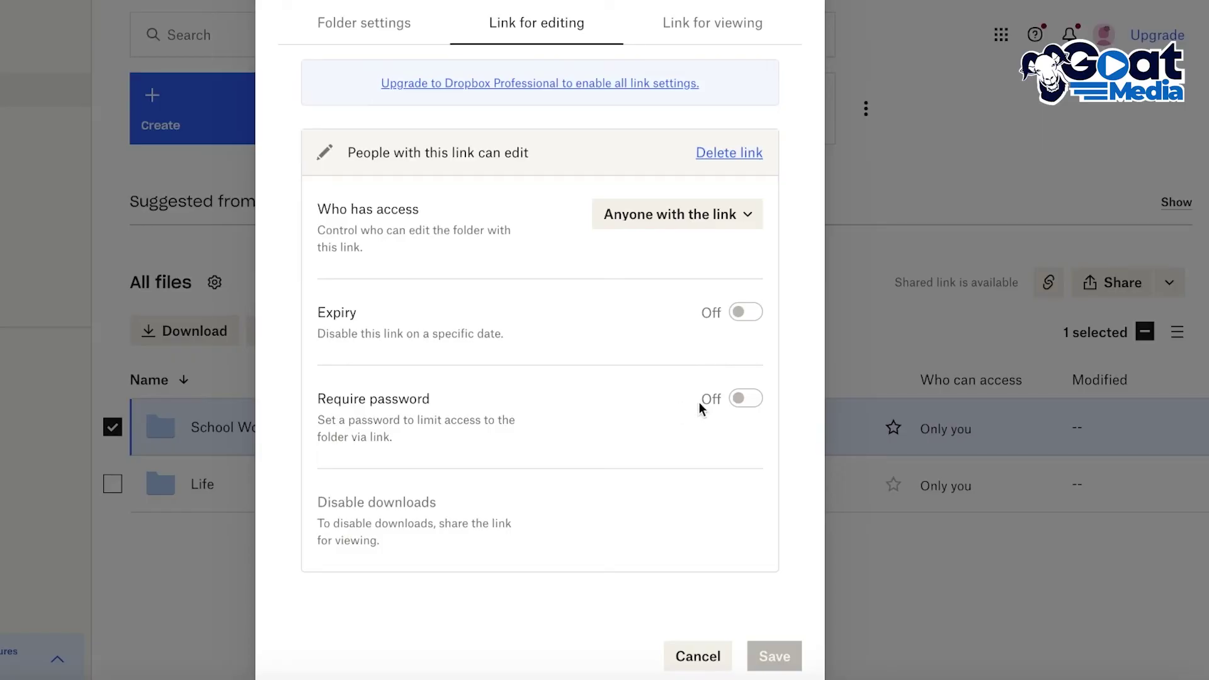
{"action": "scroll", "coordinate": [701, 403], "scroll_direction": "up", "scroll_amount": 2}
Step: Look at the settings for School Work's viewing link and revisit its folder and editing link settings
{"action": "left_click", "coordinate": [734, 176]}
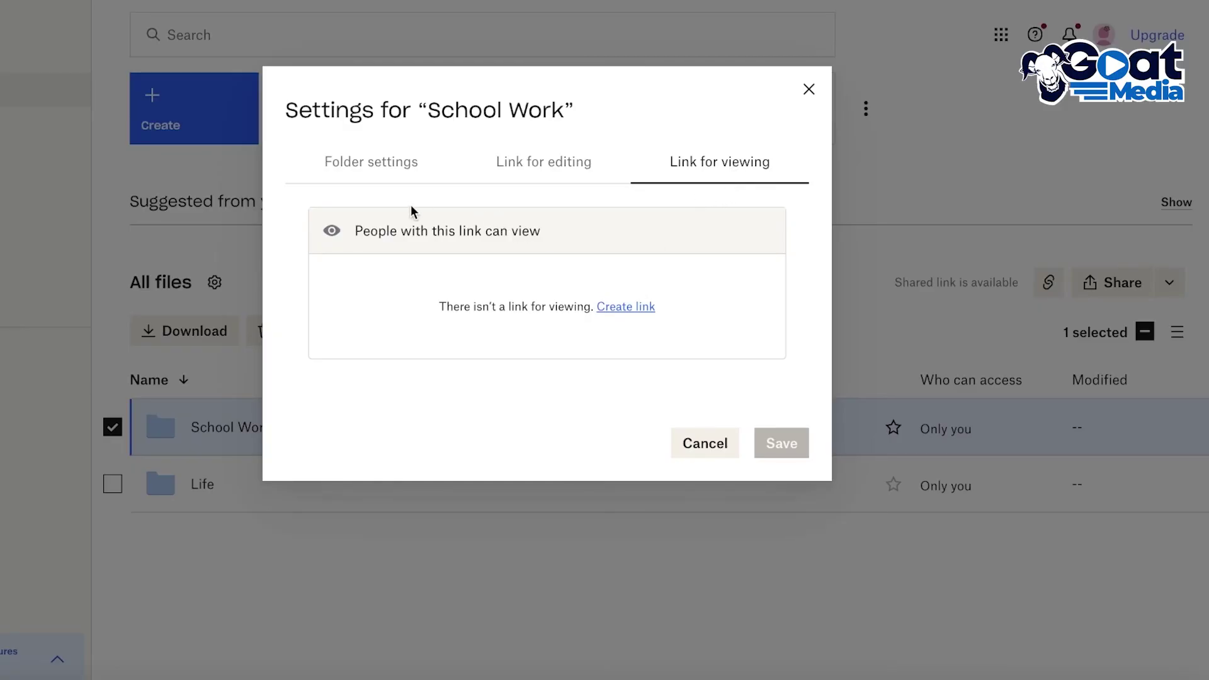
{"action": "left_click", "coordinate": [396, 171]}
{"action": "left_click", "coordinate": [555, 169]}
{"action": "scroll", "coordinate": [701, 413], "scroll_direction": "down", "scroll_amount": 2}
{"action": "scroll", "coordinate": [701, 413], "scroll_direction": "up", "scroll_amount": 2}
Step: Set Manage access in School Work's folder settings to Only the owner and save the change
{"action": "triple_click", "coordinate": [361, 180]}
{"action": "left_click", "coordinate": [639, 380]}
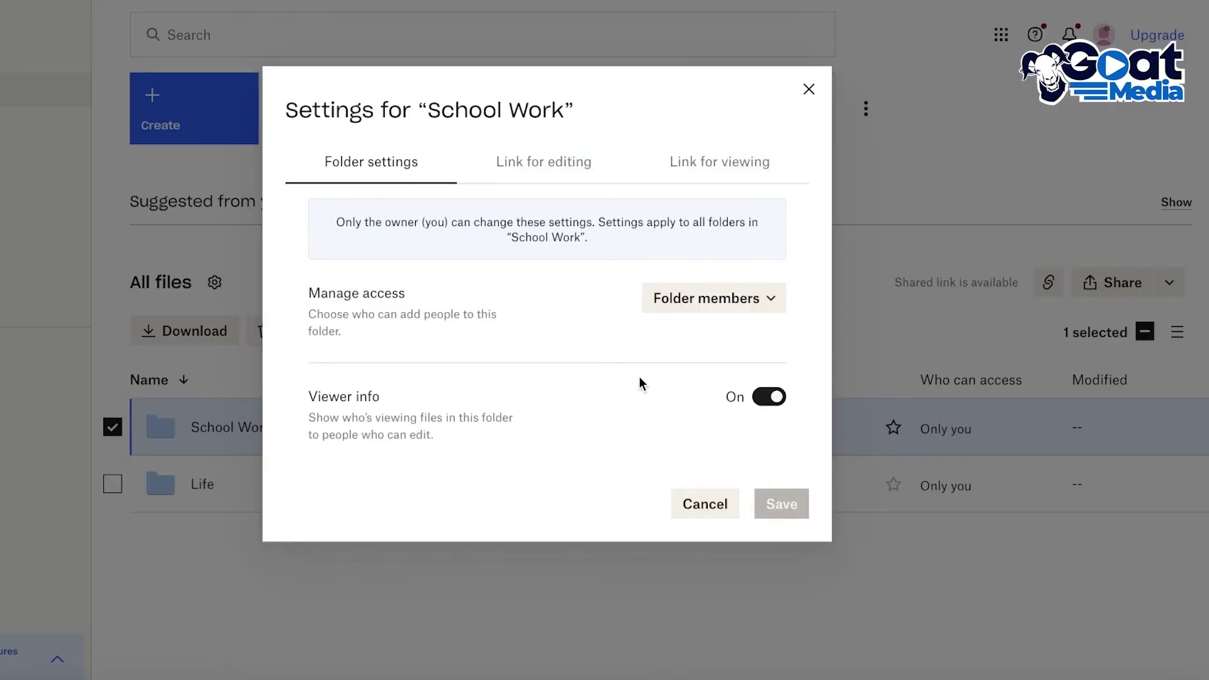
{"action": "left_click", "coordinate": [699, 303]}
{"action": "left_click", "coordinate": [697, 413]}
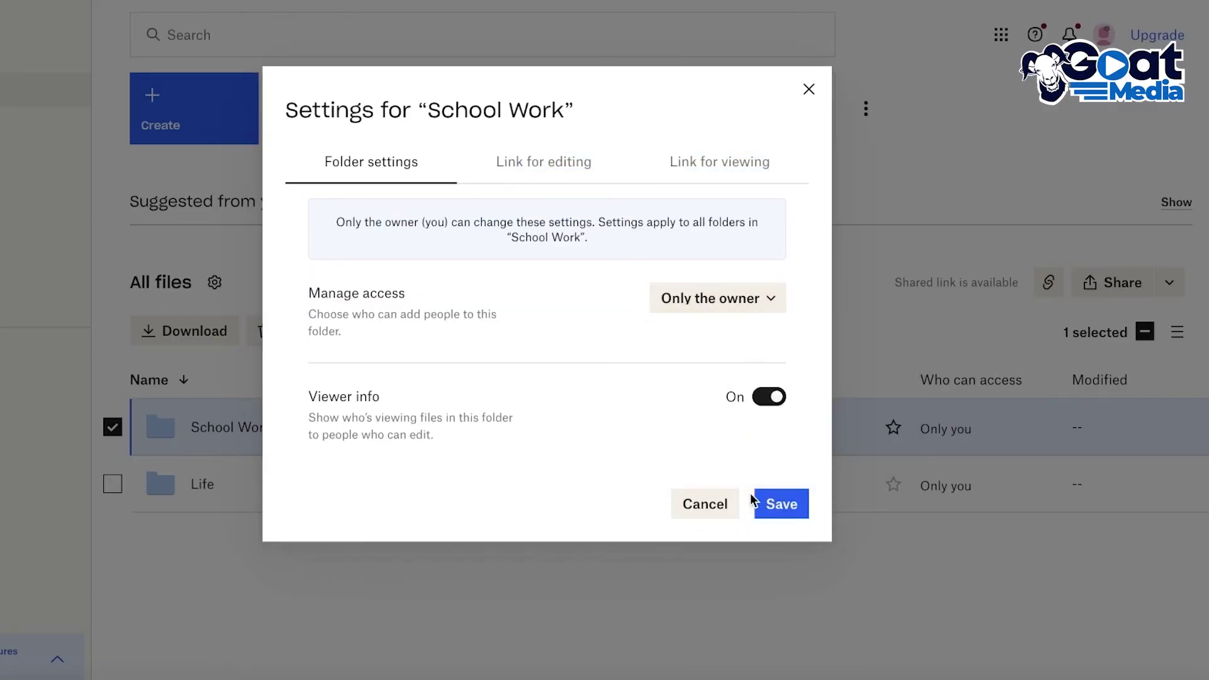
{"action": "left_click", "coordinate": [769, 504]}
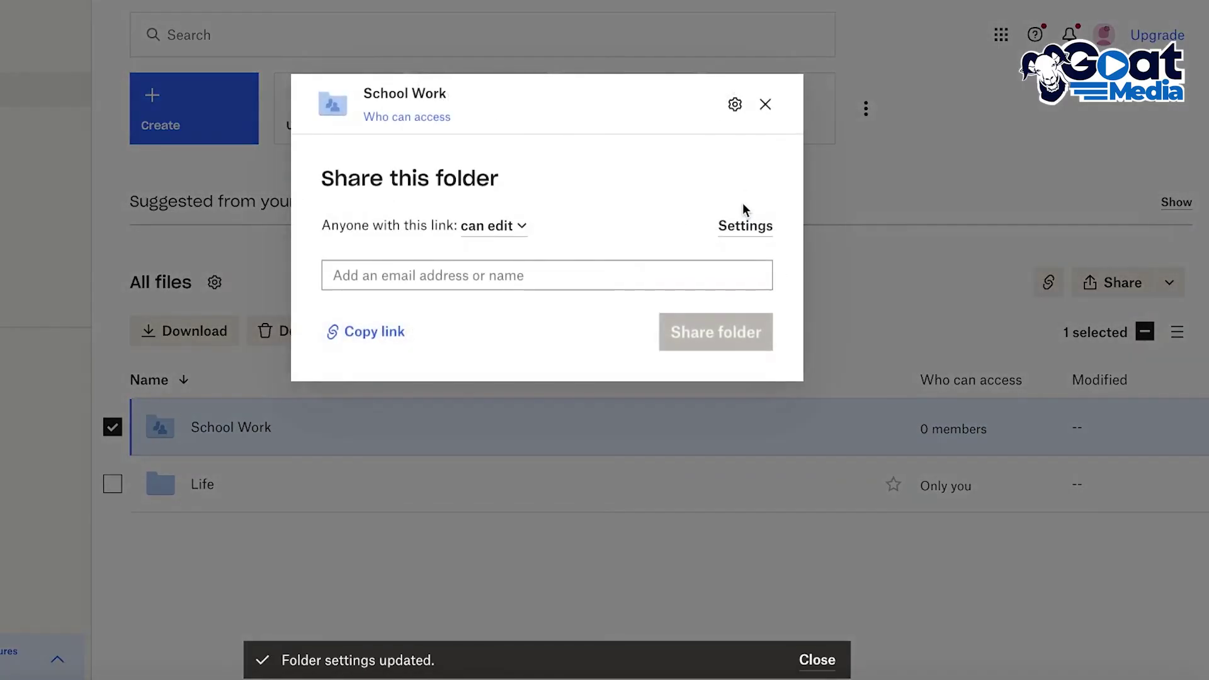
Step: Copy the School Work sharing link and check the suggested people to invite, closing the sharing options without adding anyone
{"action": "left_click", "coordinate": [371, 340]}
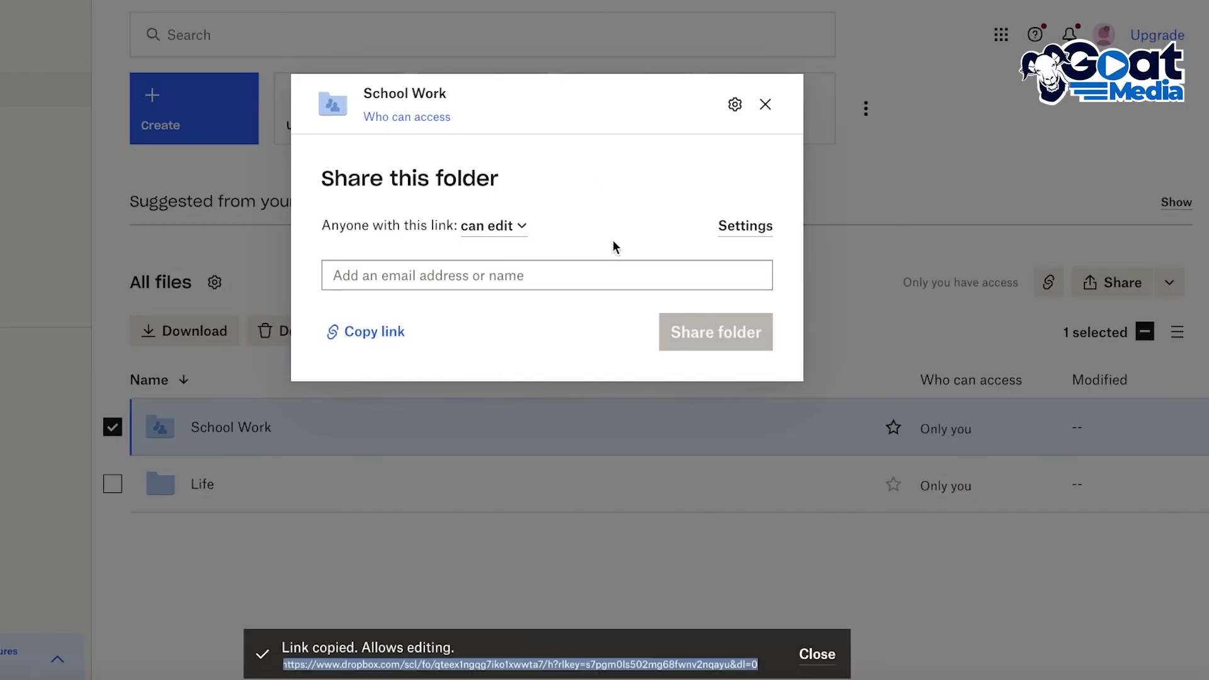
{"action": "left_click", "coordinate": [592, 277]}
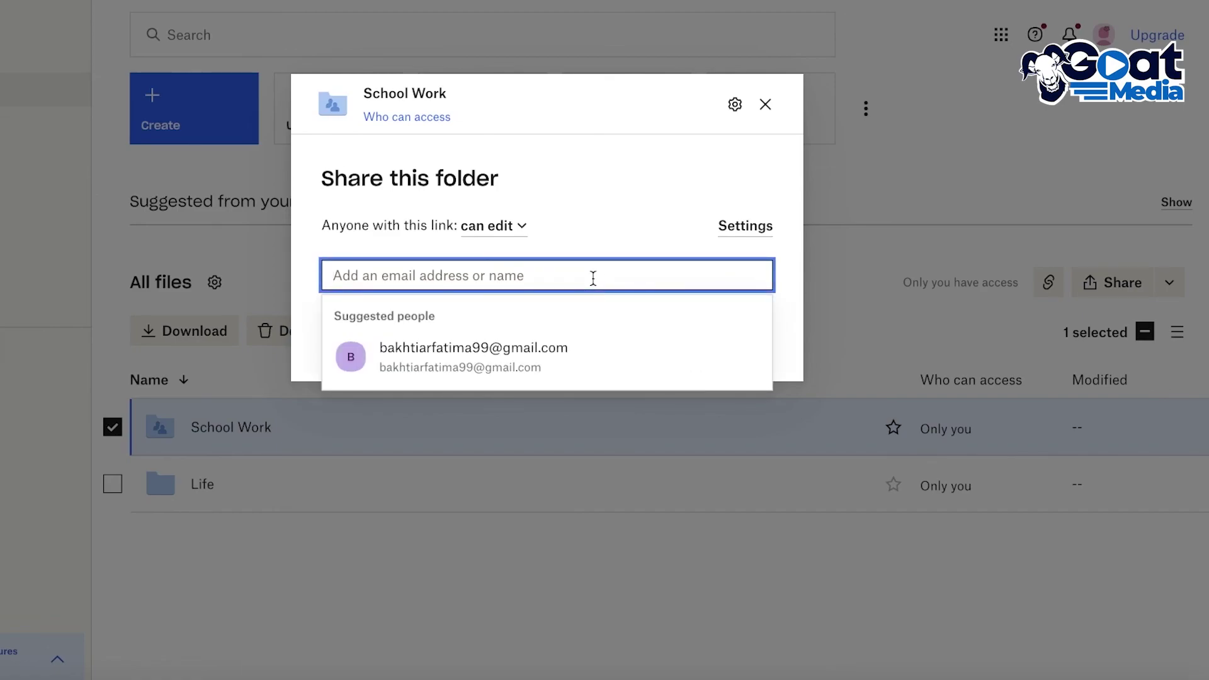
{"action": "left_click", "coordinate": [643, 213]}
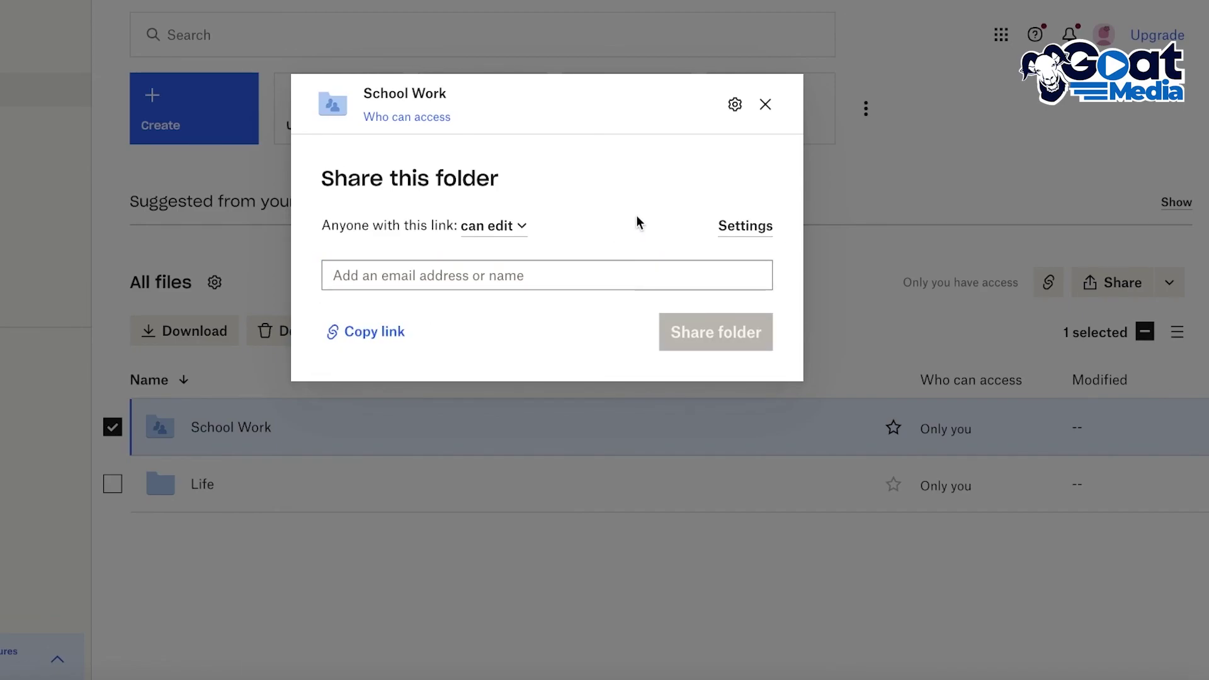
{"action": "left_click", "coordinate": [553, 275]}
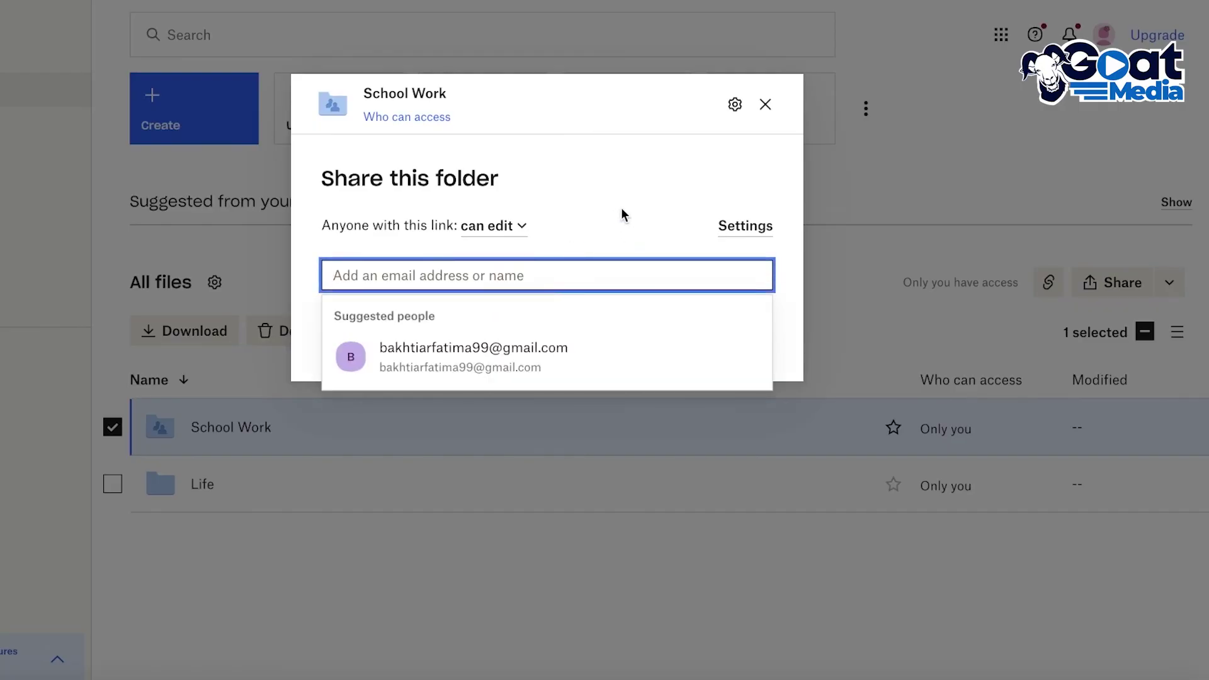
{"action": "left_click", "coordinate": [649, 193]}
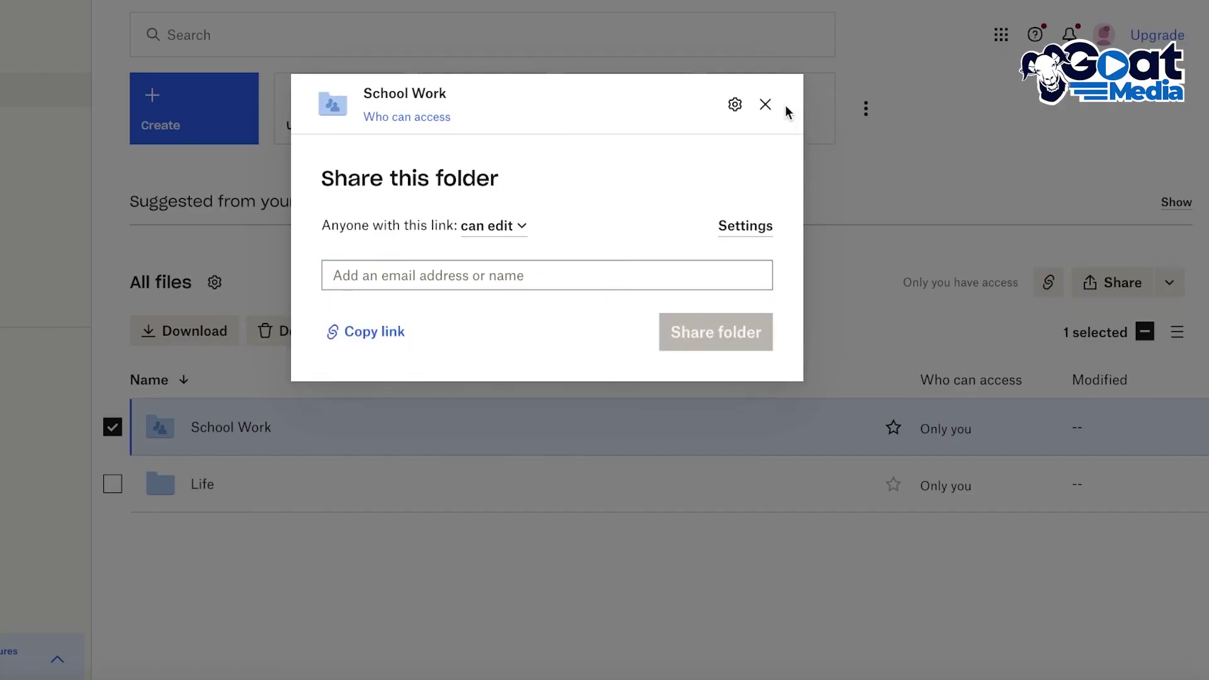
{"action": "left_click", "coordinate": [765, 104]}
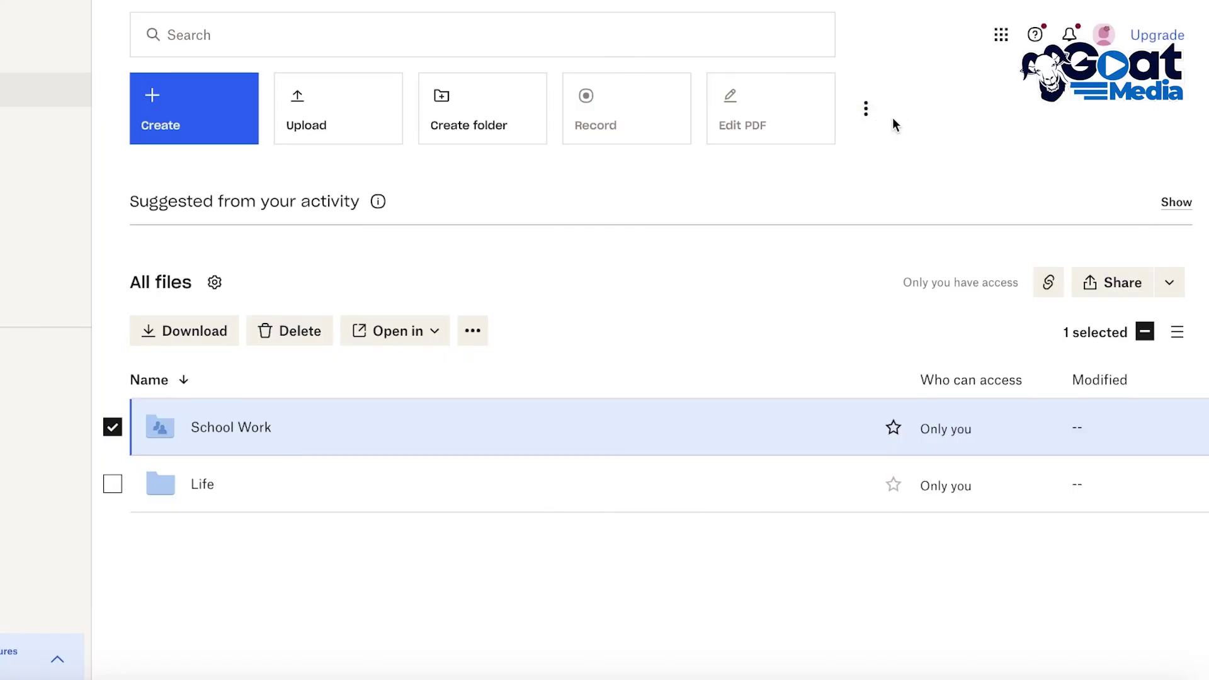